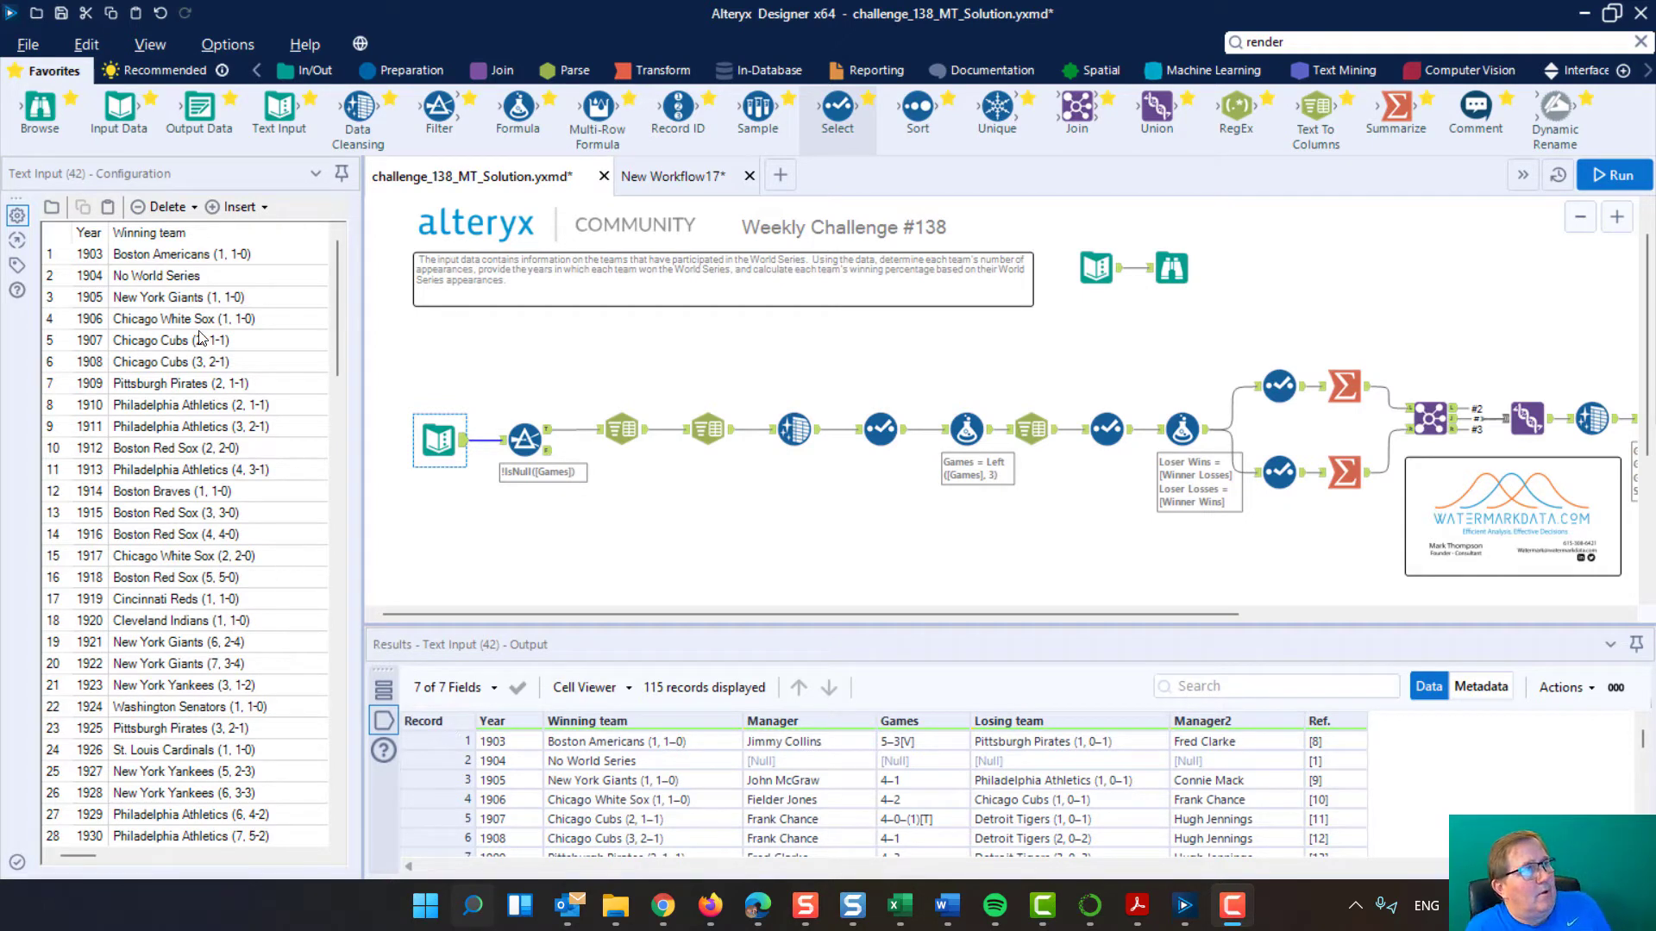
Review the World Series records in the Text Input tool and the team results in the workflow's final Browse tool
{"action": "scroll", "coordinate": [211, 414], "scroll_direction": "down", "scroll_amount": 20}
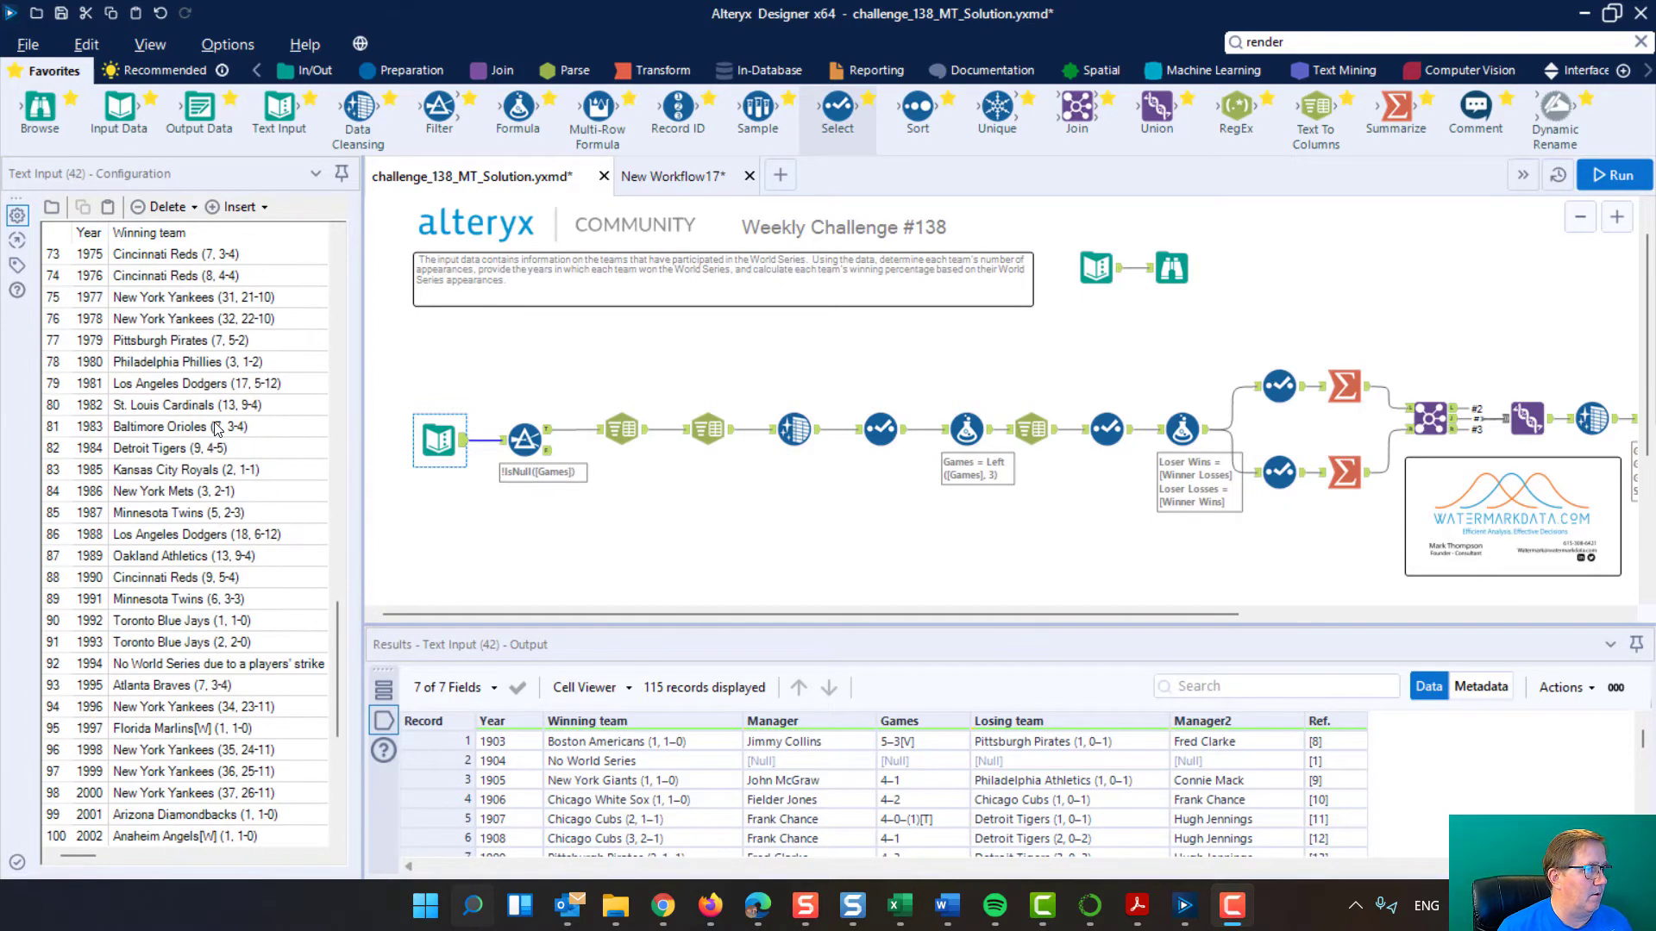
{"action": "scroll", "coordinate": [215, 429], "scroll_direction": "down", "scroll_amount": 6}
{"action": "scroll", "coordinate": [191, 621], "scroll_direction": "up", "scroll_amount": 20}
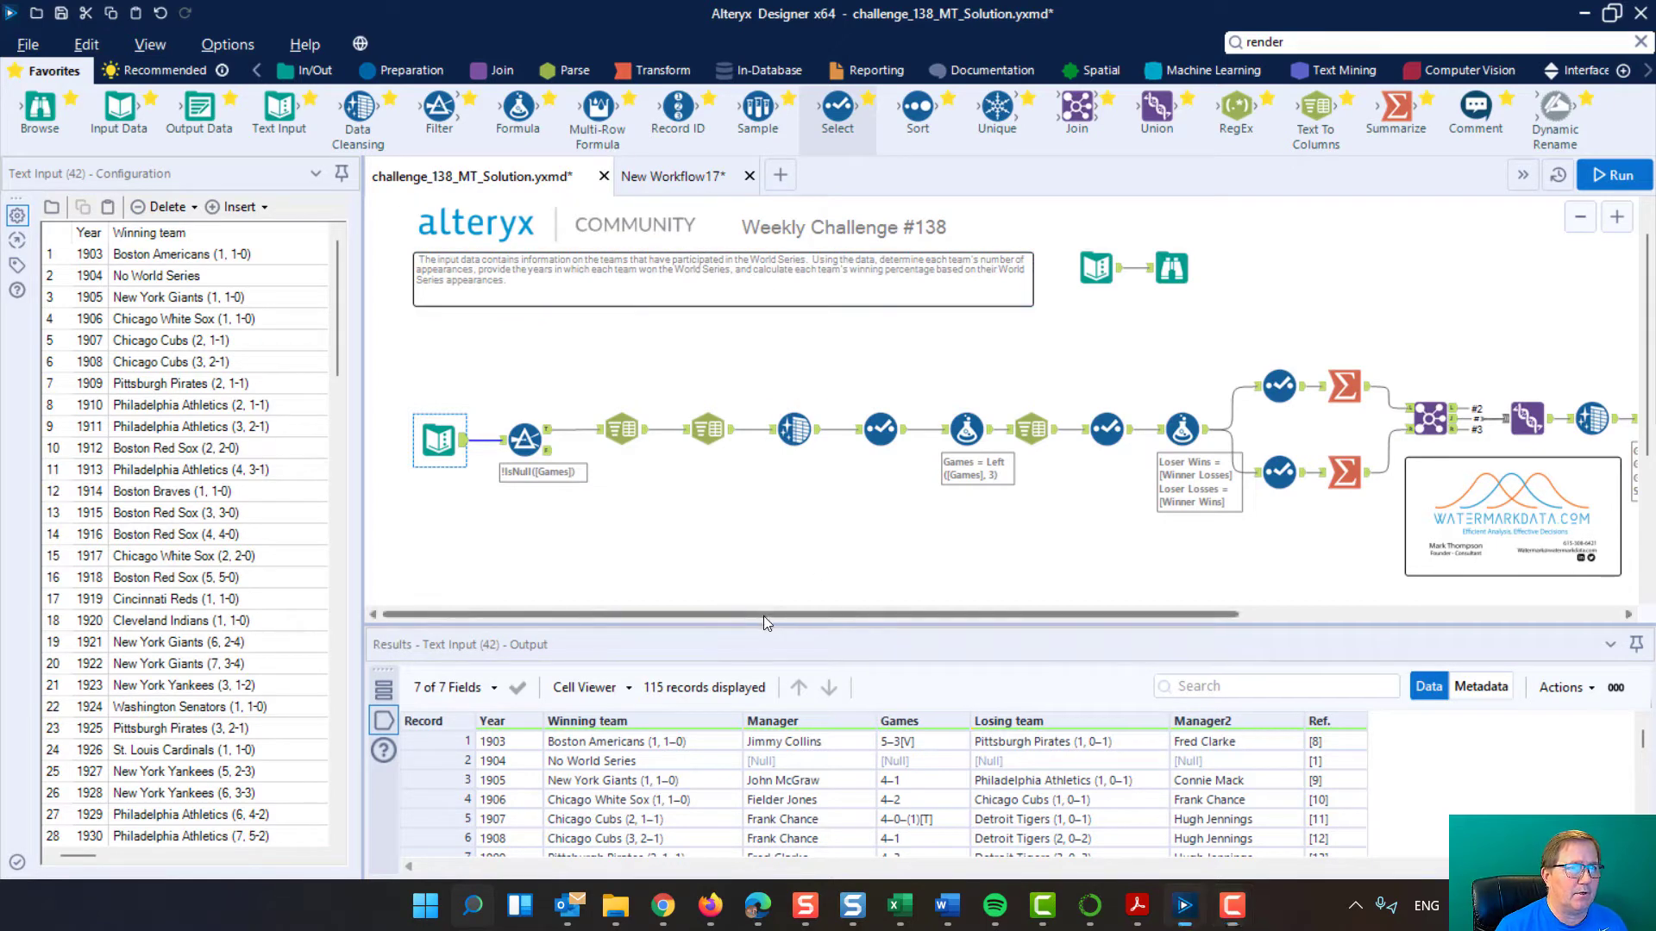
{"action": "left_click_drag", "start_coordinate": [763, 616], "coordinate": [1165, 612]}
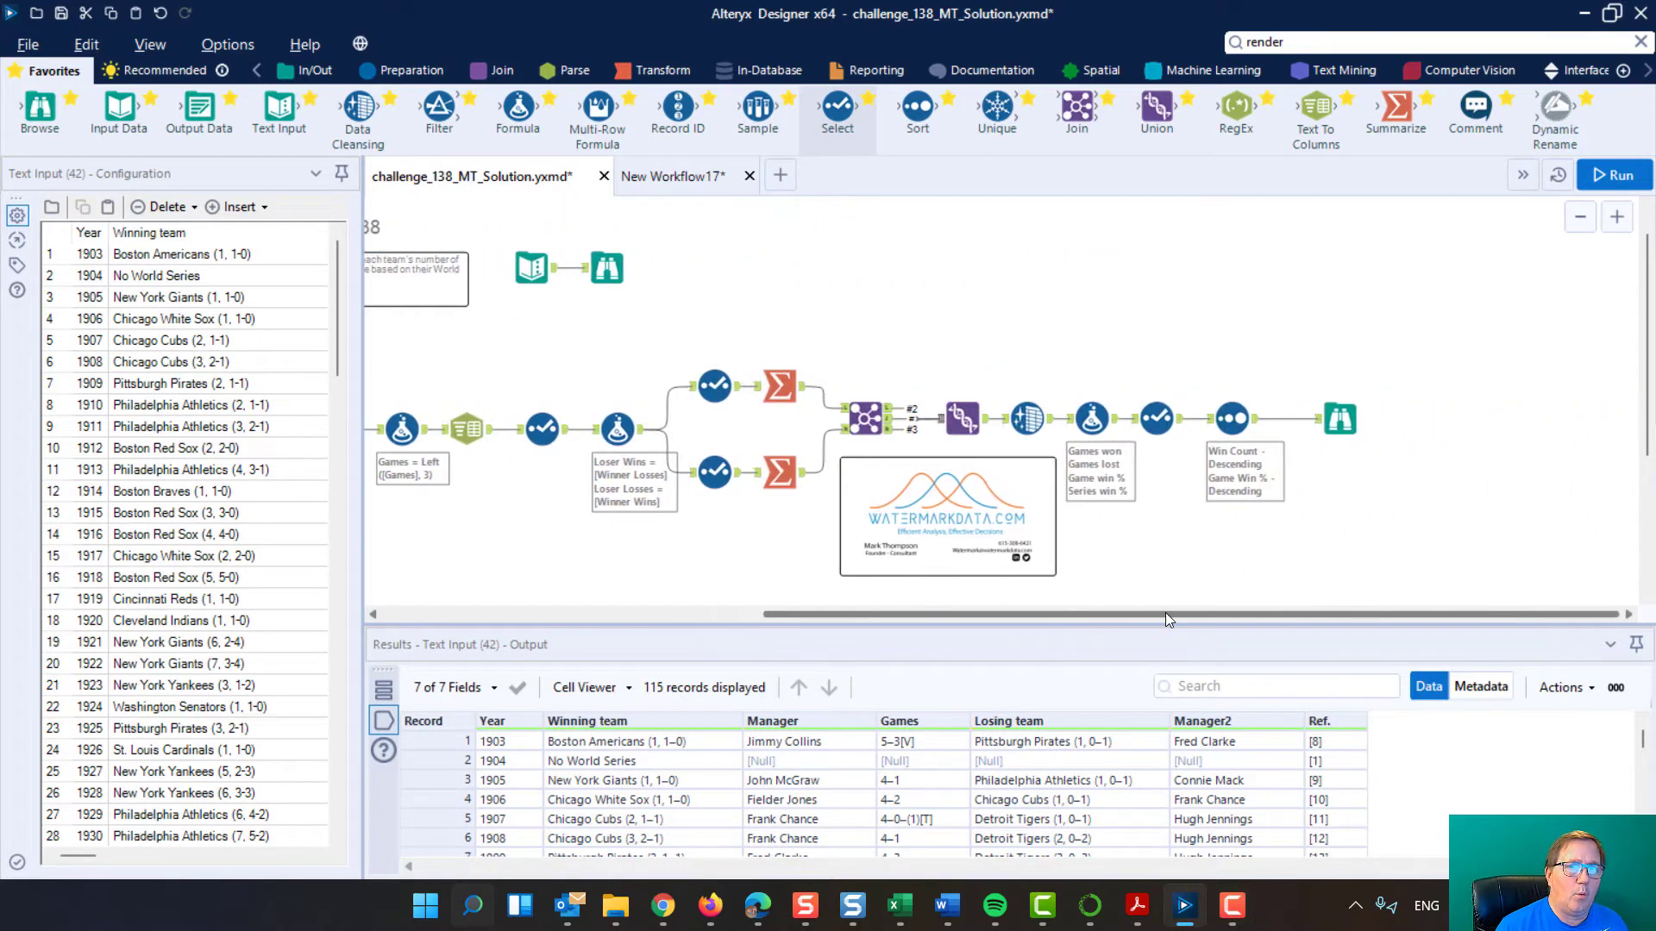
{"action": "left_click", "coordinate": [1335, 419]}
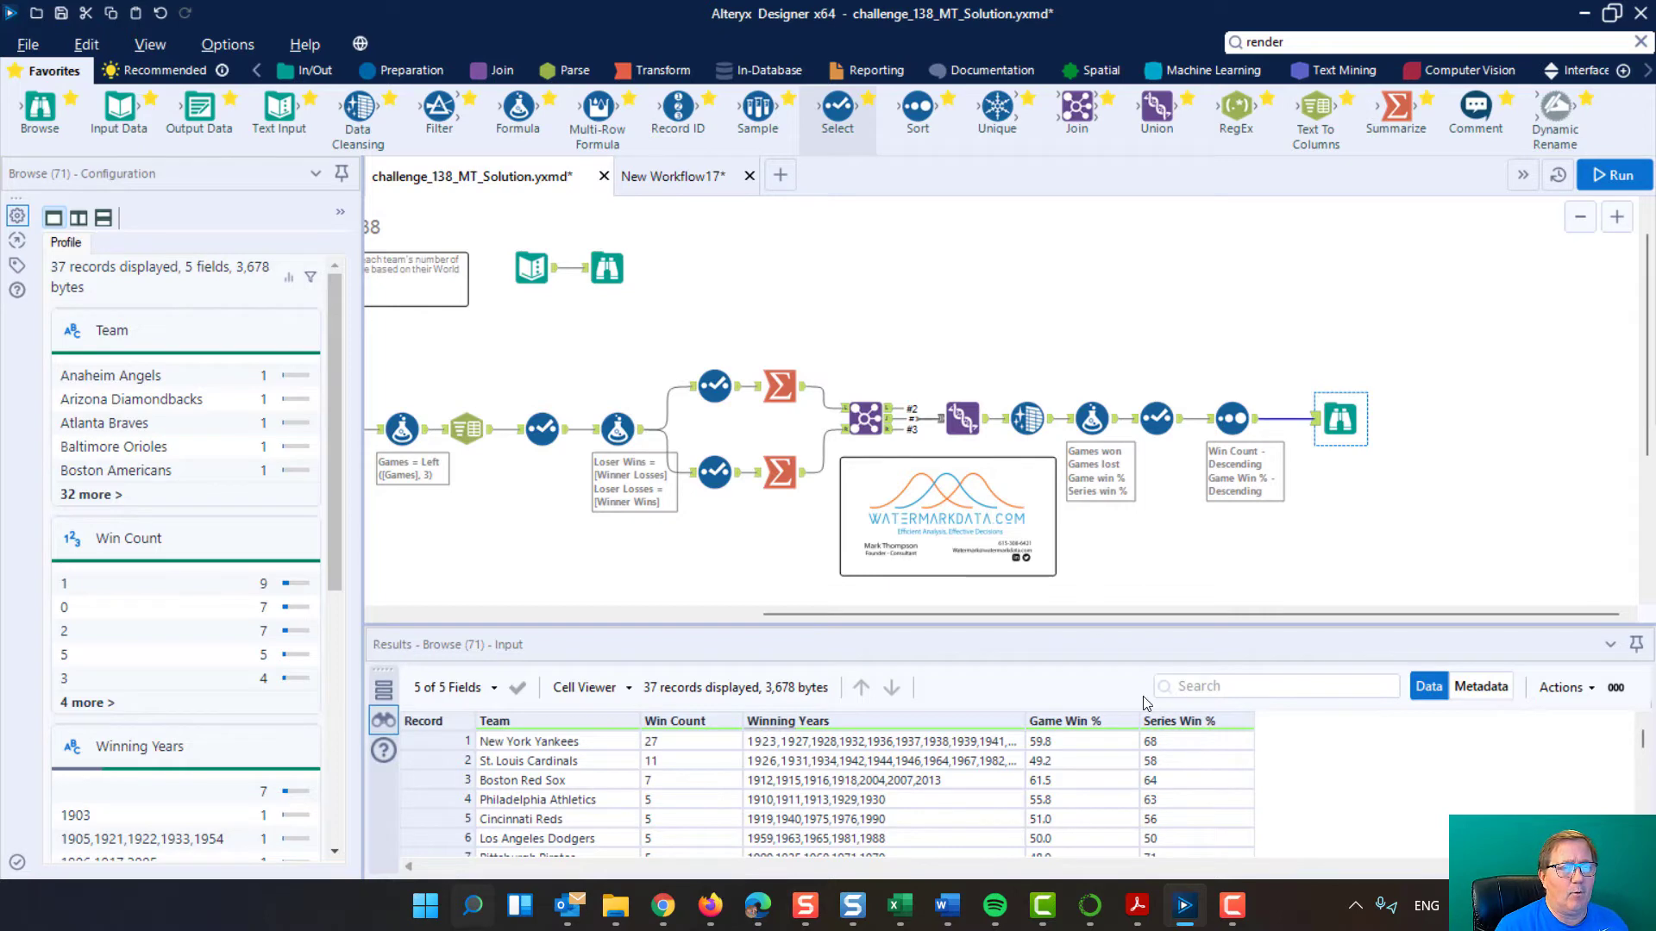
{"action": "left_click_drag", "start_coordinate": [1097, 614], "coordinate": [576, 598]}
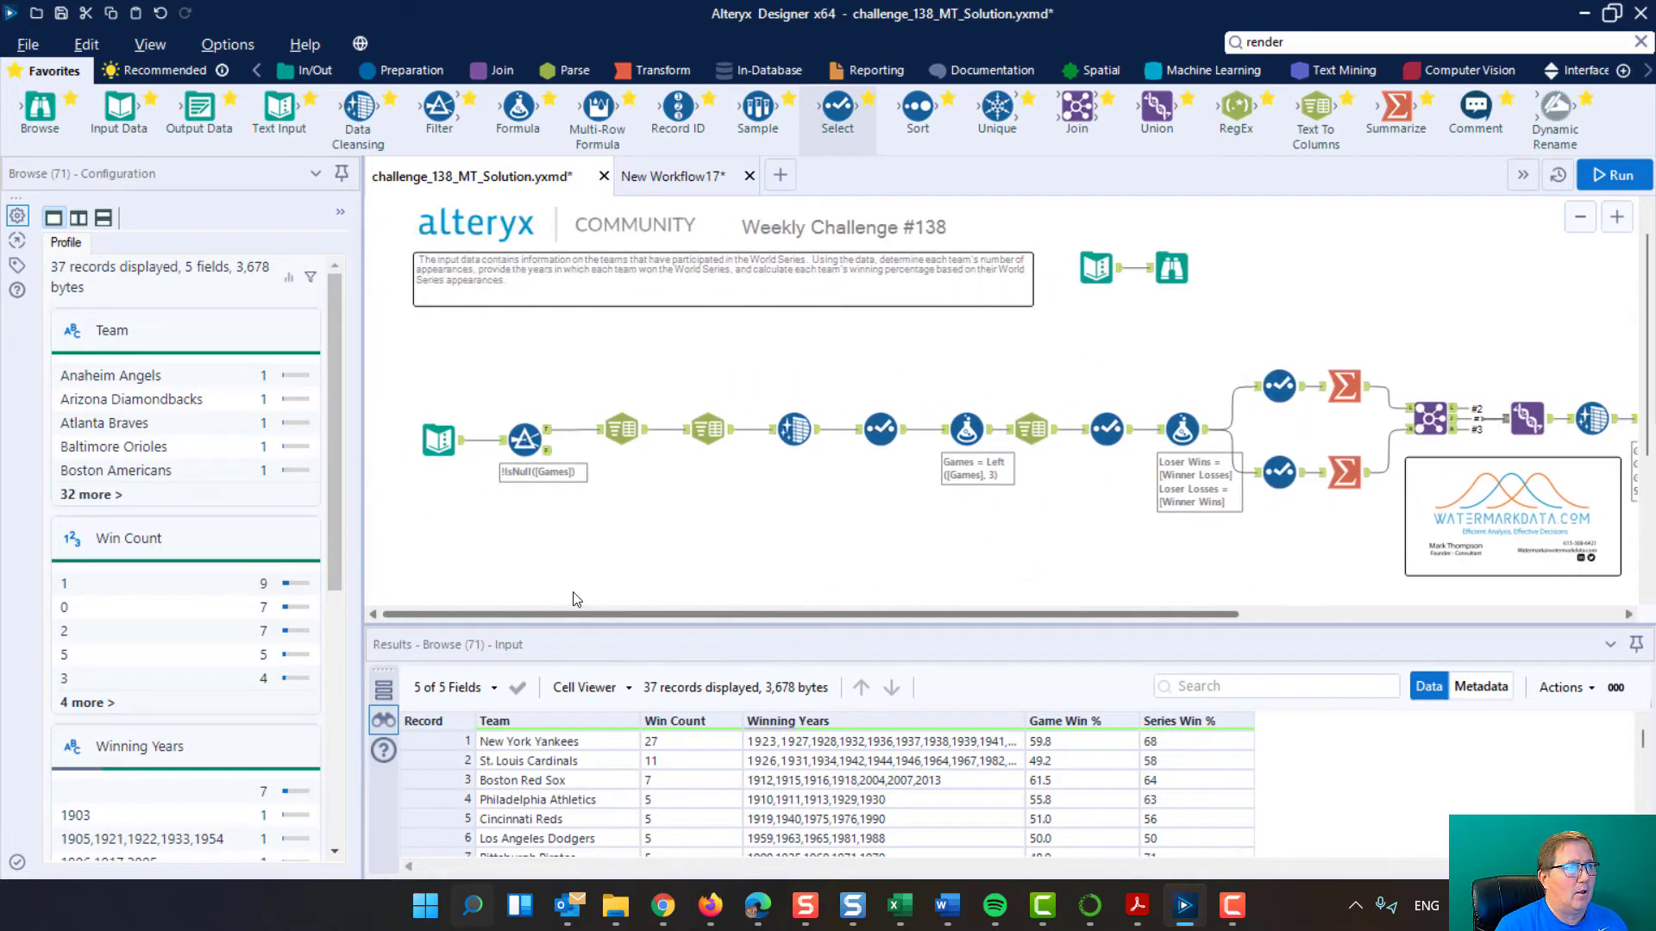
Inspect the workflow's input data and the Filter tool's condition options for the Games field
{"action": "scroll", "coordinate": [774, 550], "scroll_direction": "up", "scroll_amount": 1}
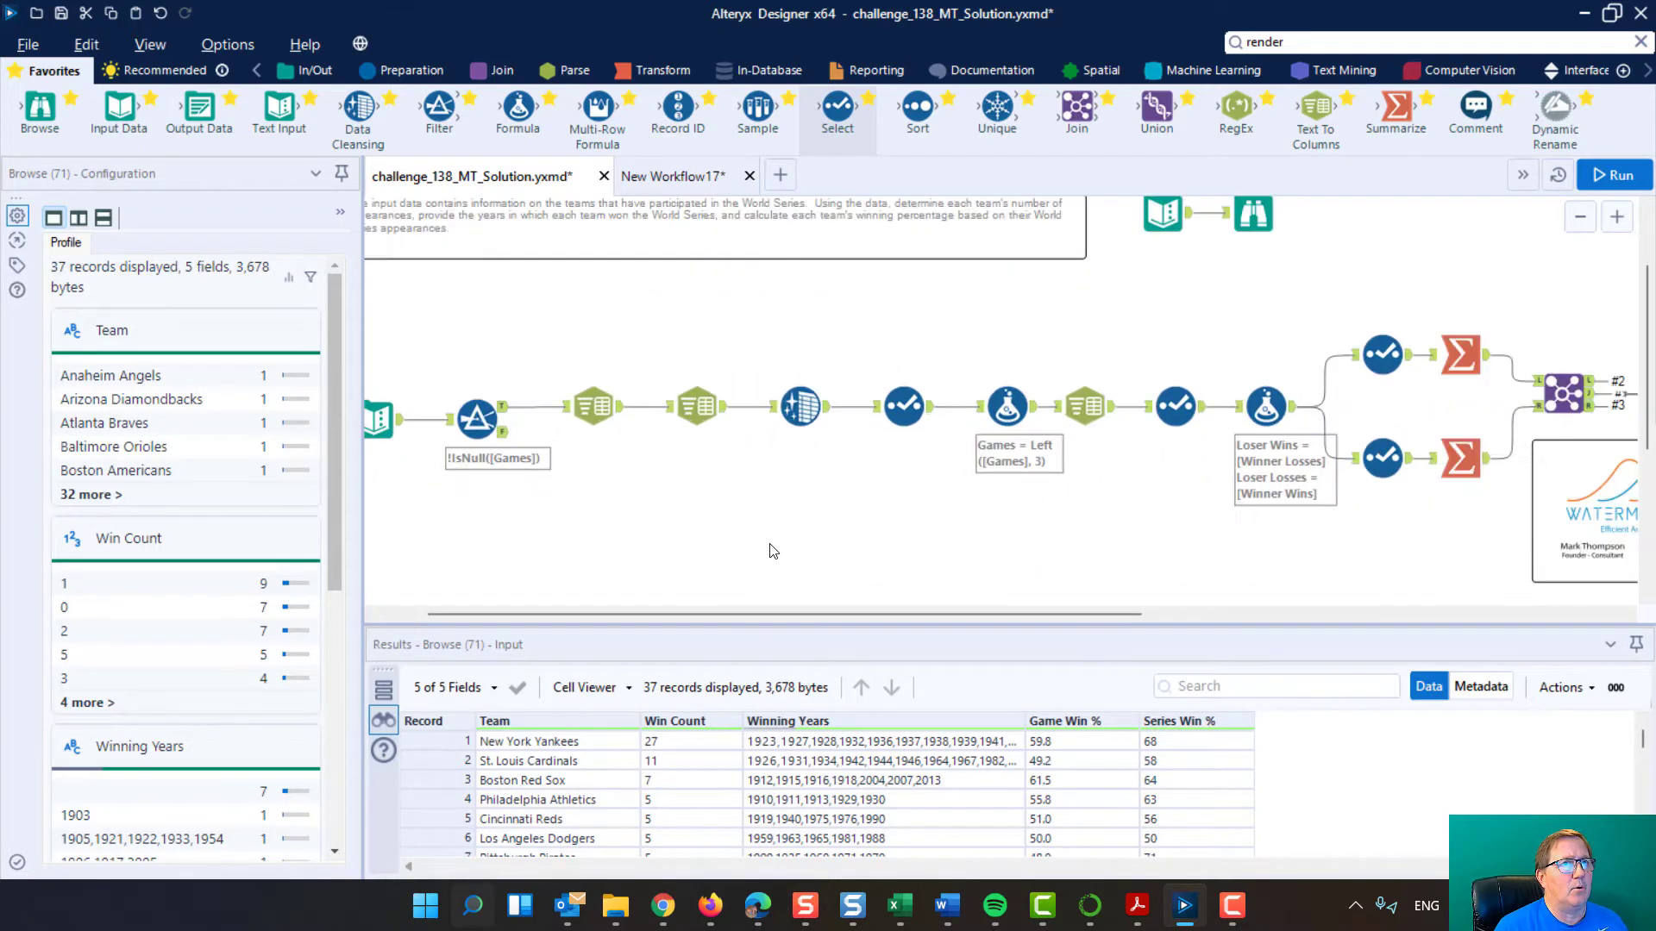
{"action": "left_click_drag", "start_coordinate": [779, 614], "coordinate": [615, 612]}
{"action": "left_click", "coordinate": [454, 421]}
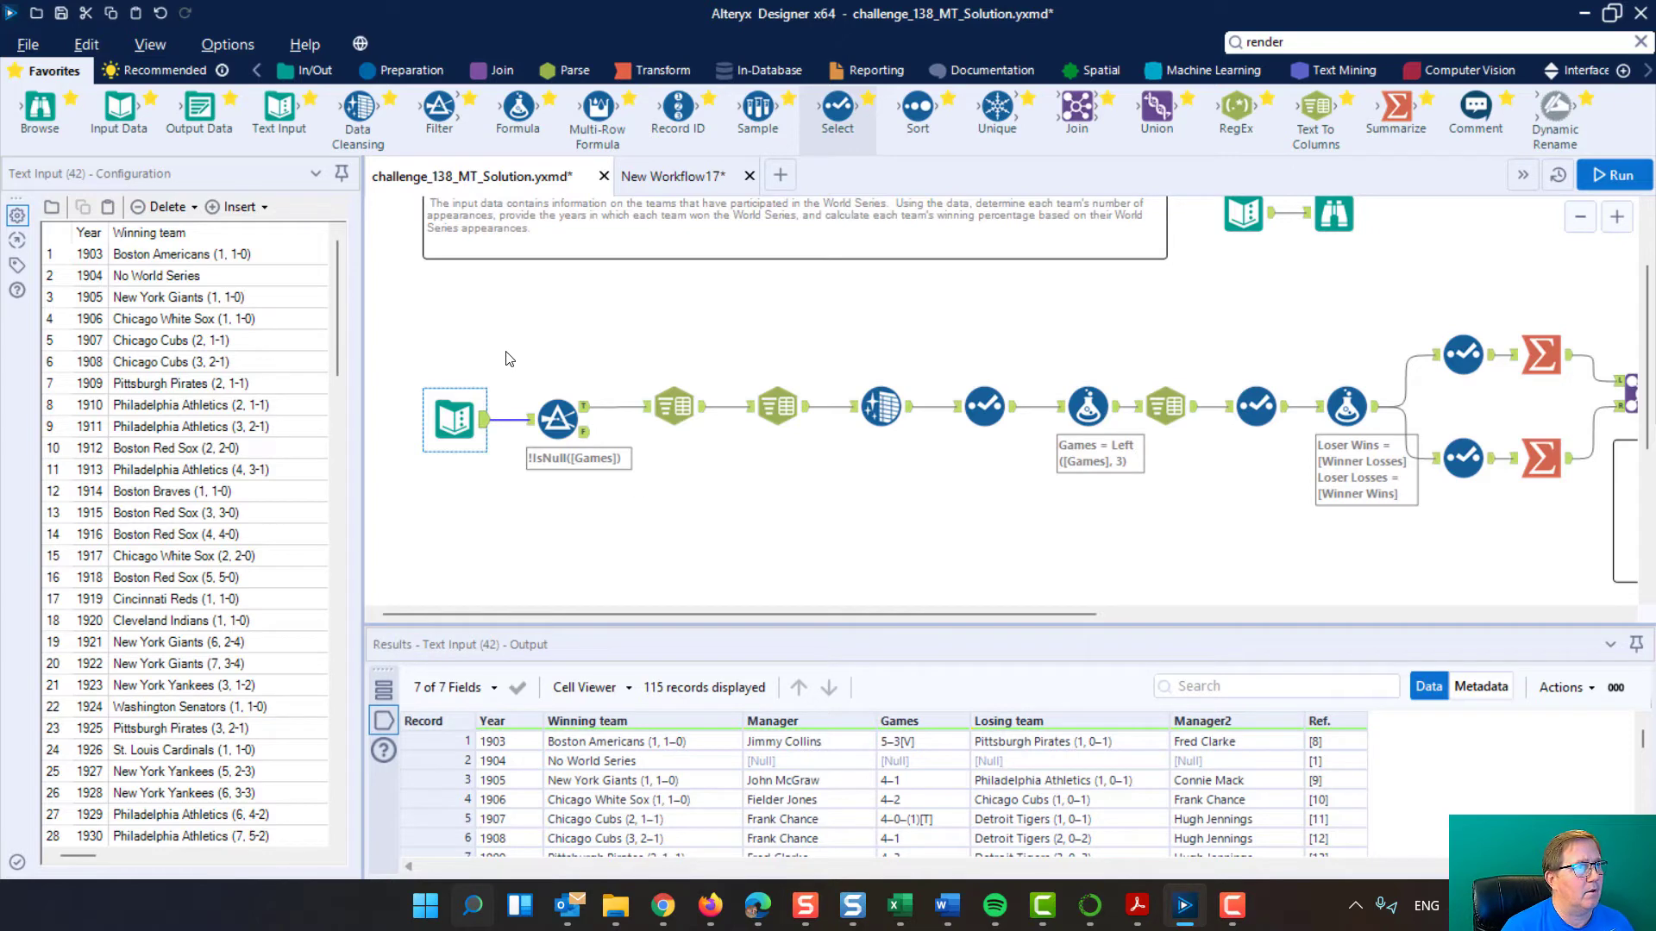
{"action": "left_click", "coordinate": [557, 419]}
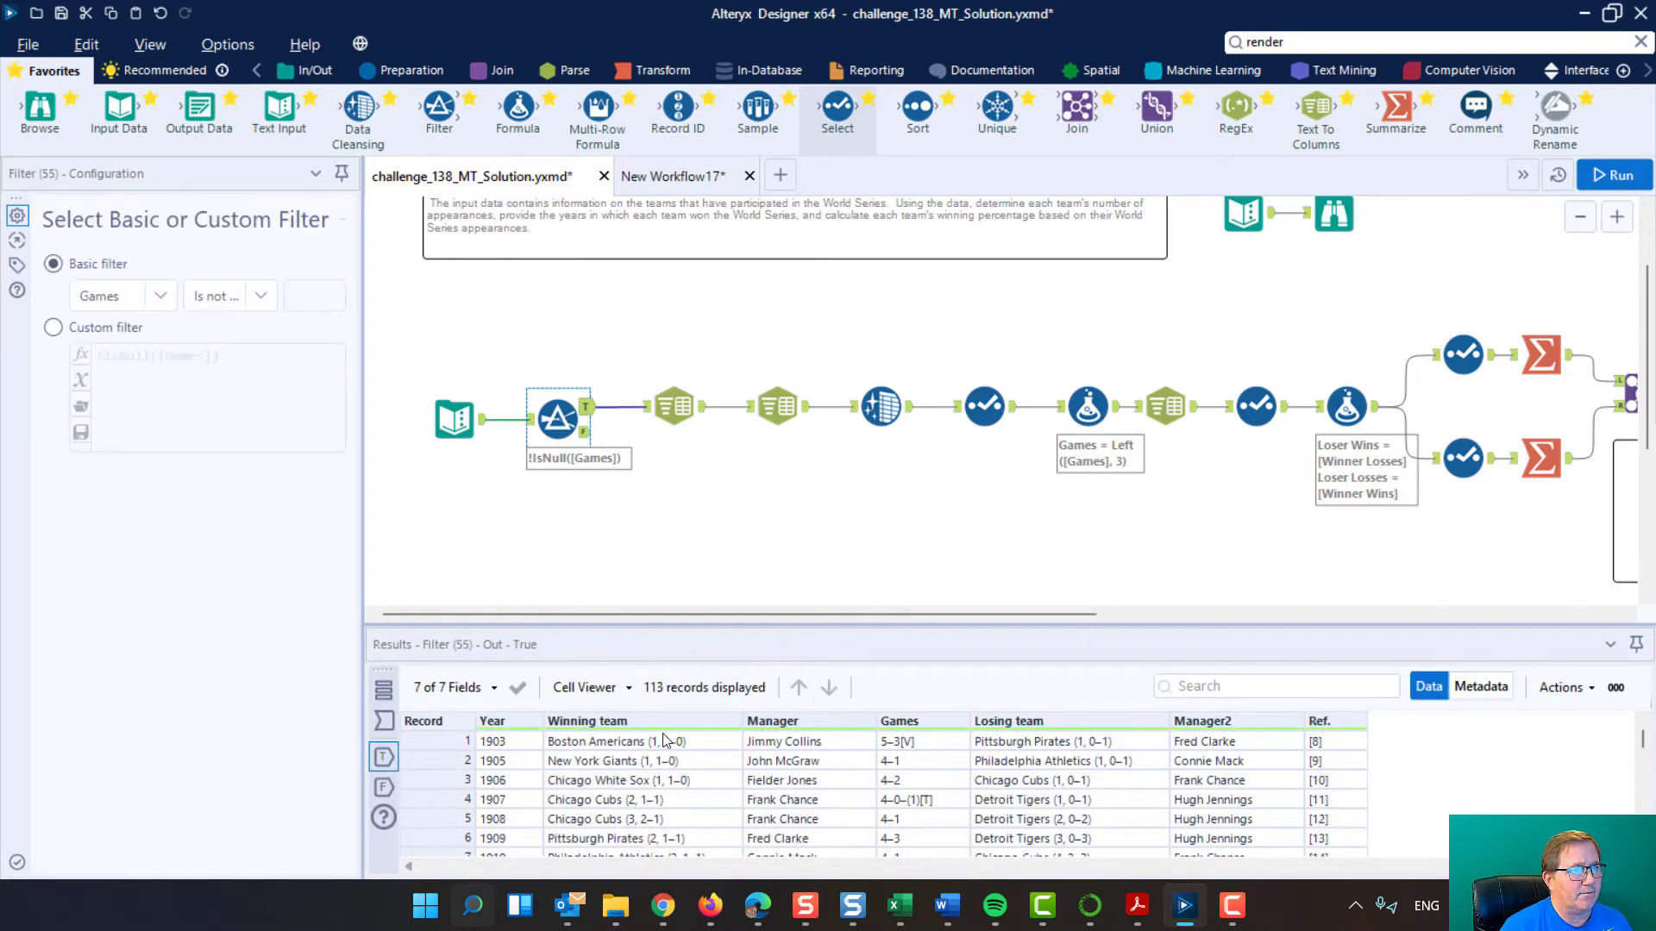
{"action": "left_click", "coordinate": [258, 299]}
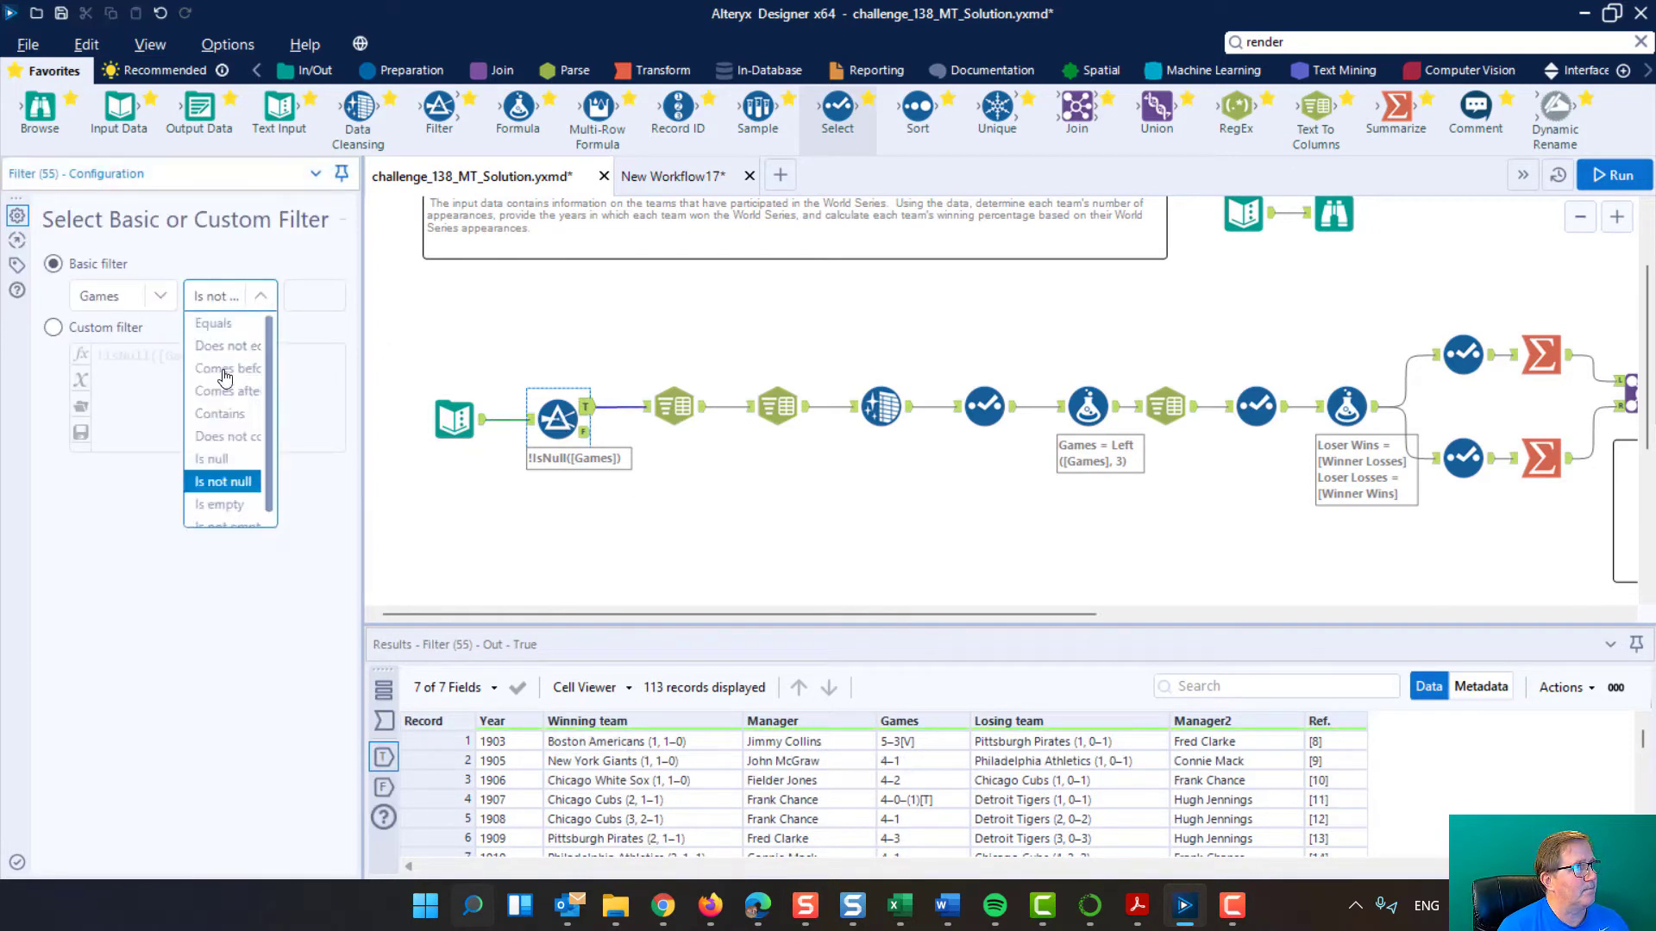
{"action": "left_click", "coordinate": [238, 252]}
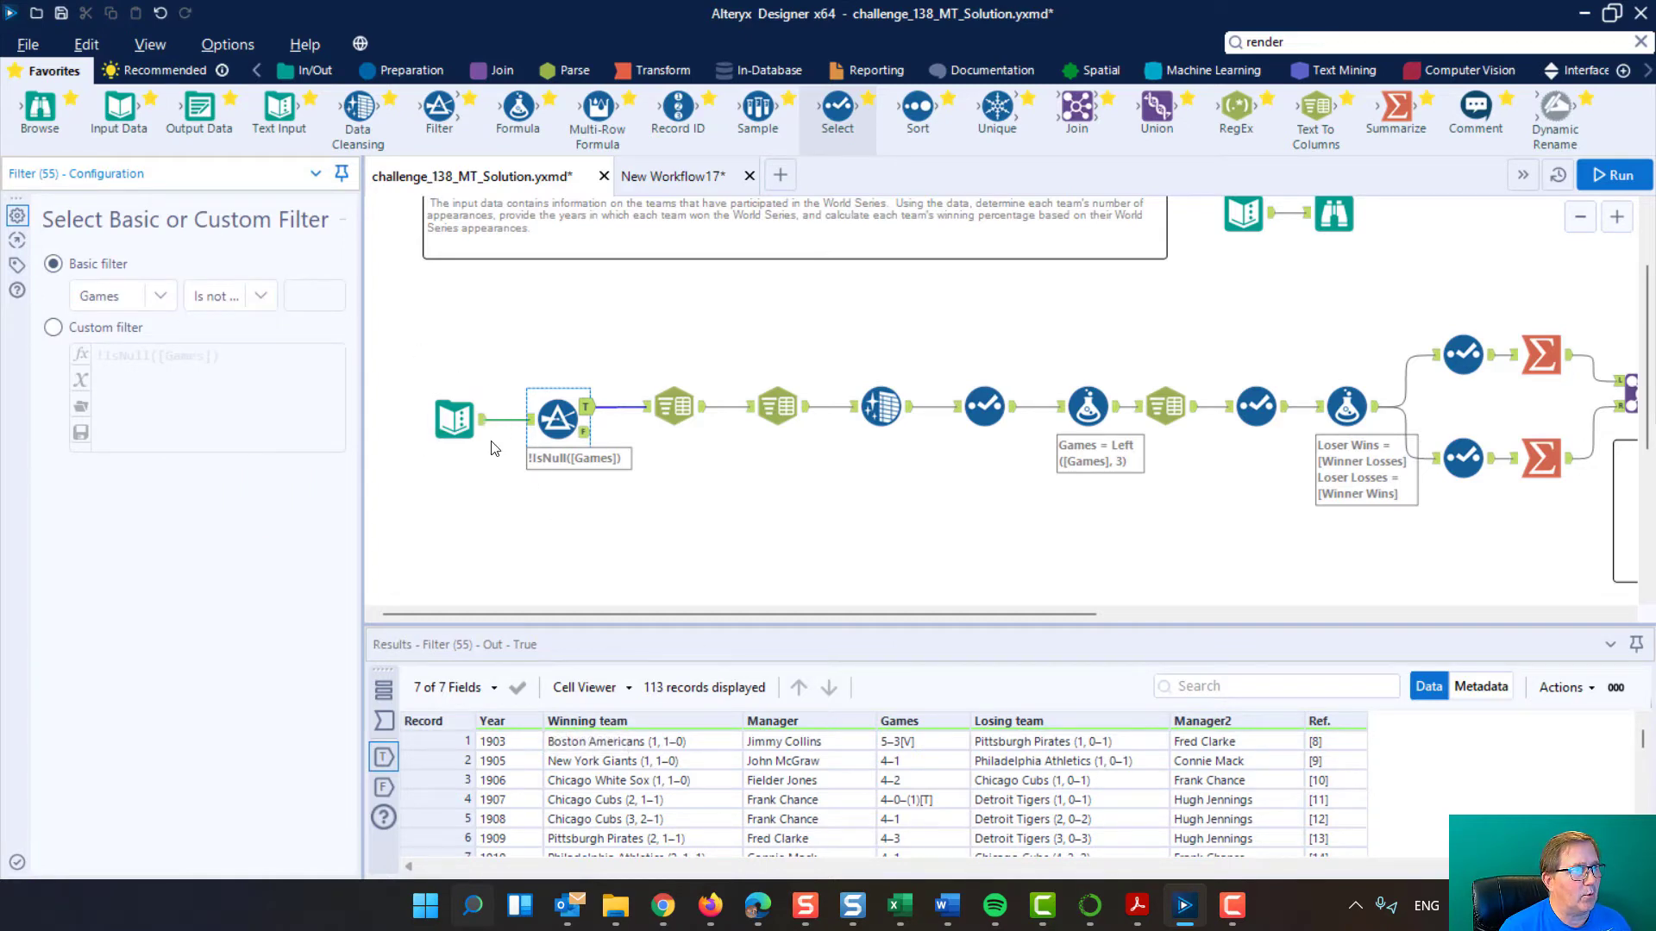
Examine the settings and output columns of the two Text To Columns tools that split Winning team and Losing team
{"action": "left_click", "coordinate": [671, 407]}
{"action": "left_click", "coordinate": [777, 405]}
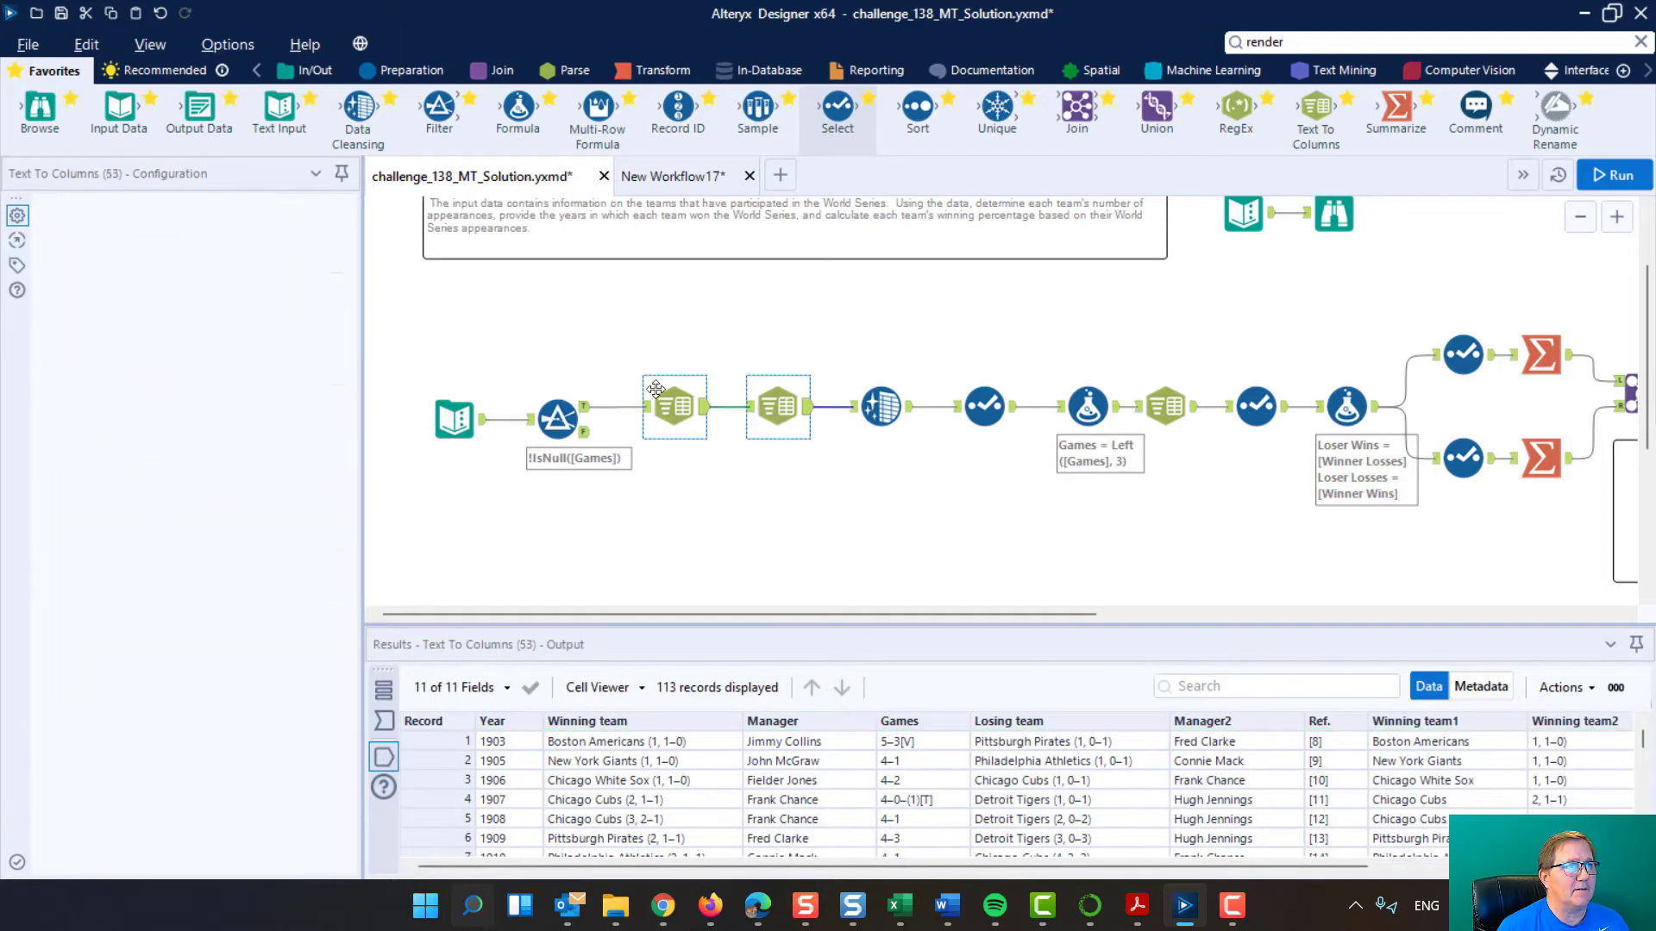
{"action": "left_click", "coordinate": [690, 412]}
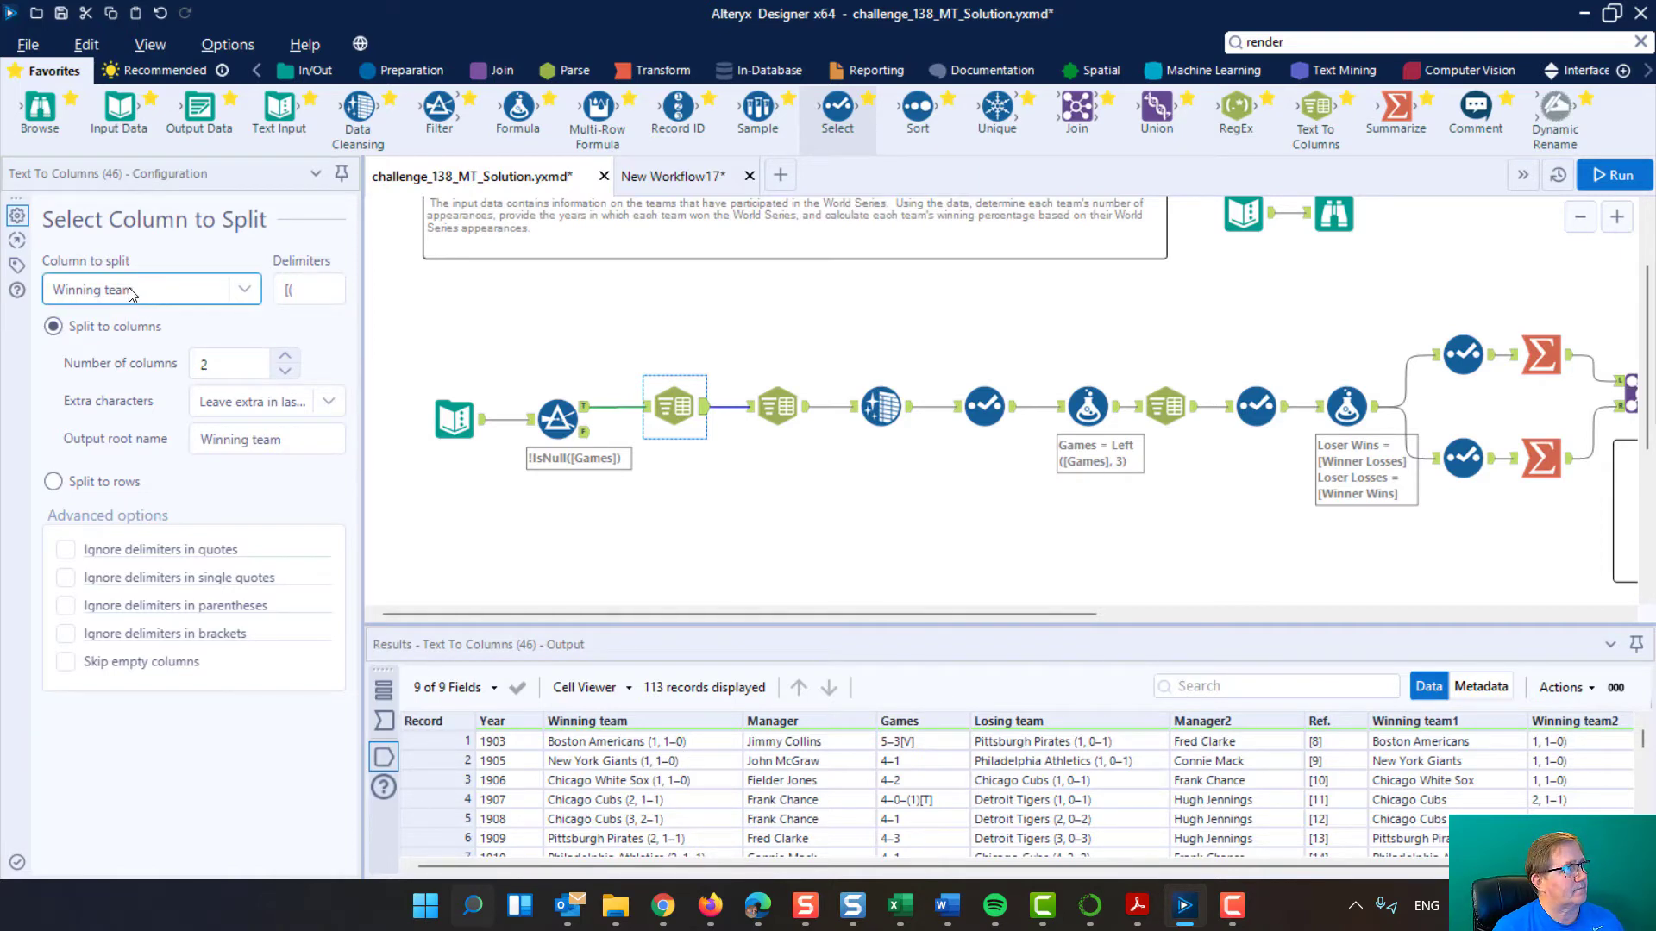
{"action": "left_click", "coordinate": [288, 292]}
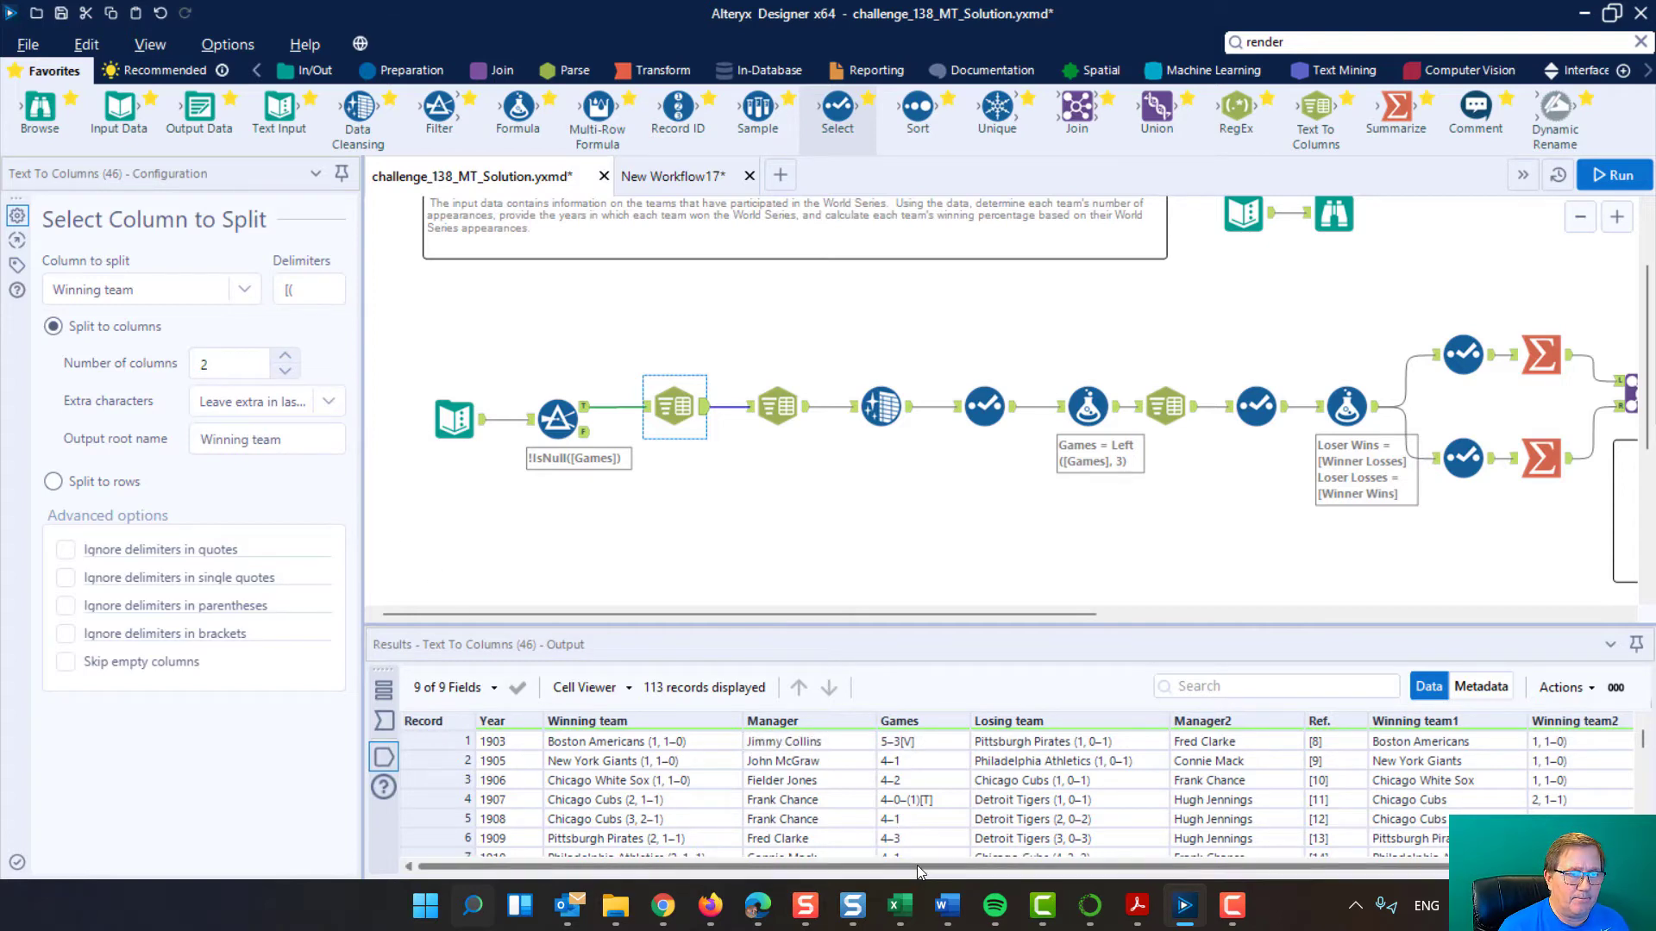
{"action": "left_click_drag", "start_coordinate": [918, 866], "coordinate": [939, 866]}
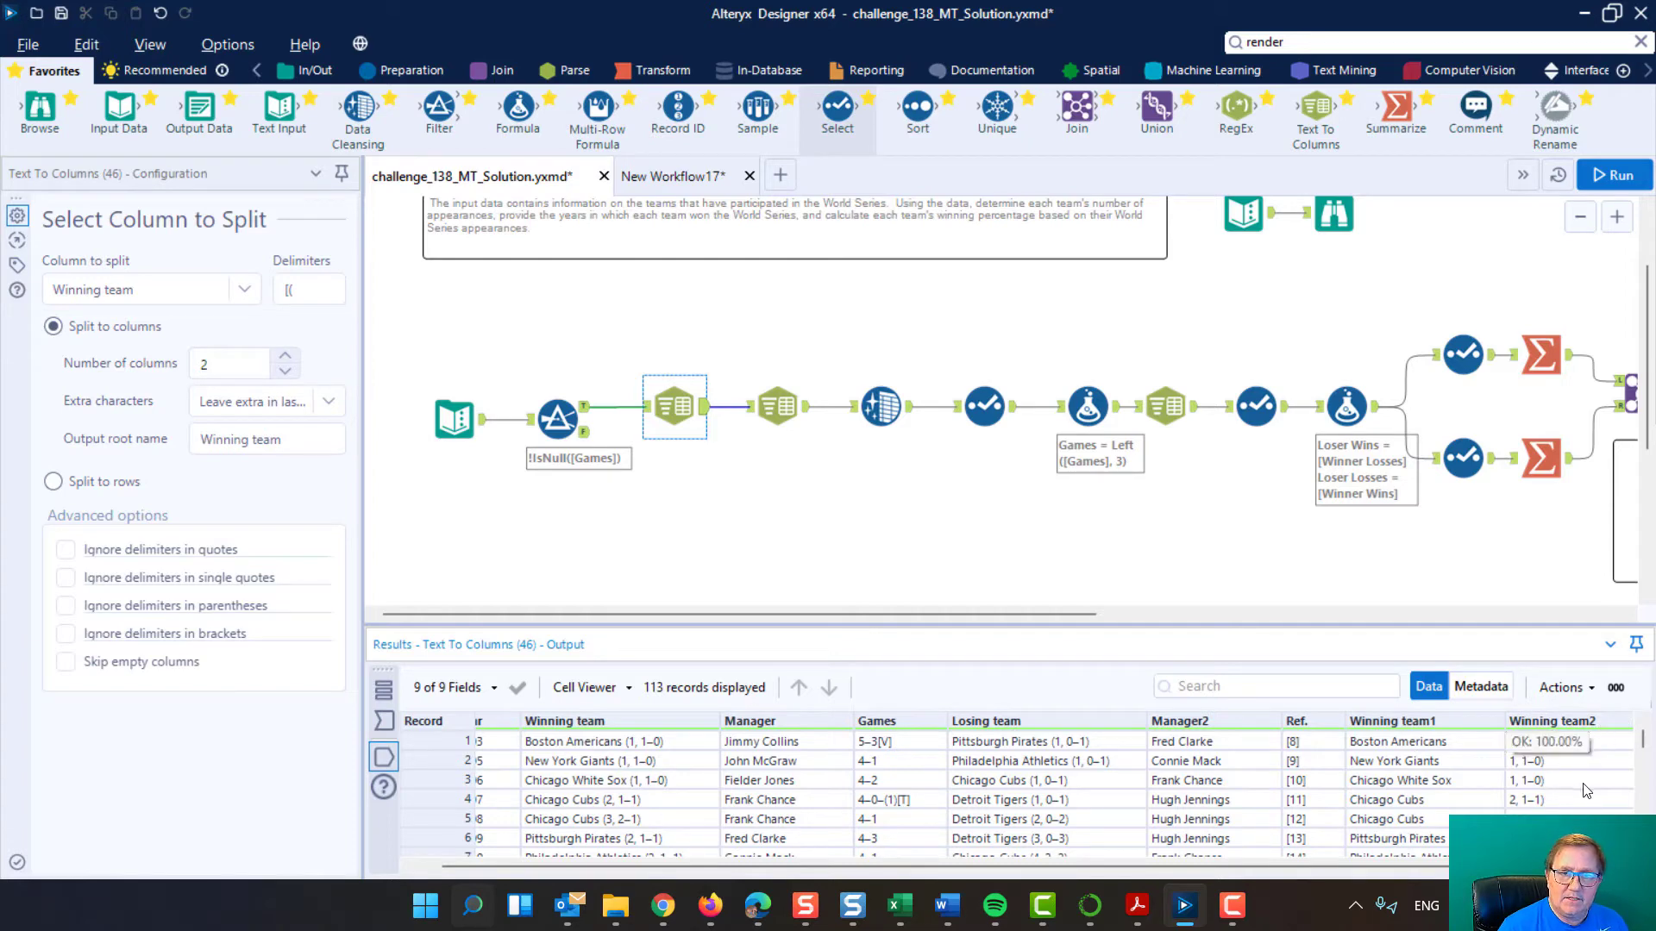
{"action": "left_click", "coordinate": [771, 408]}
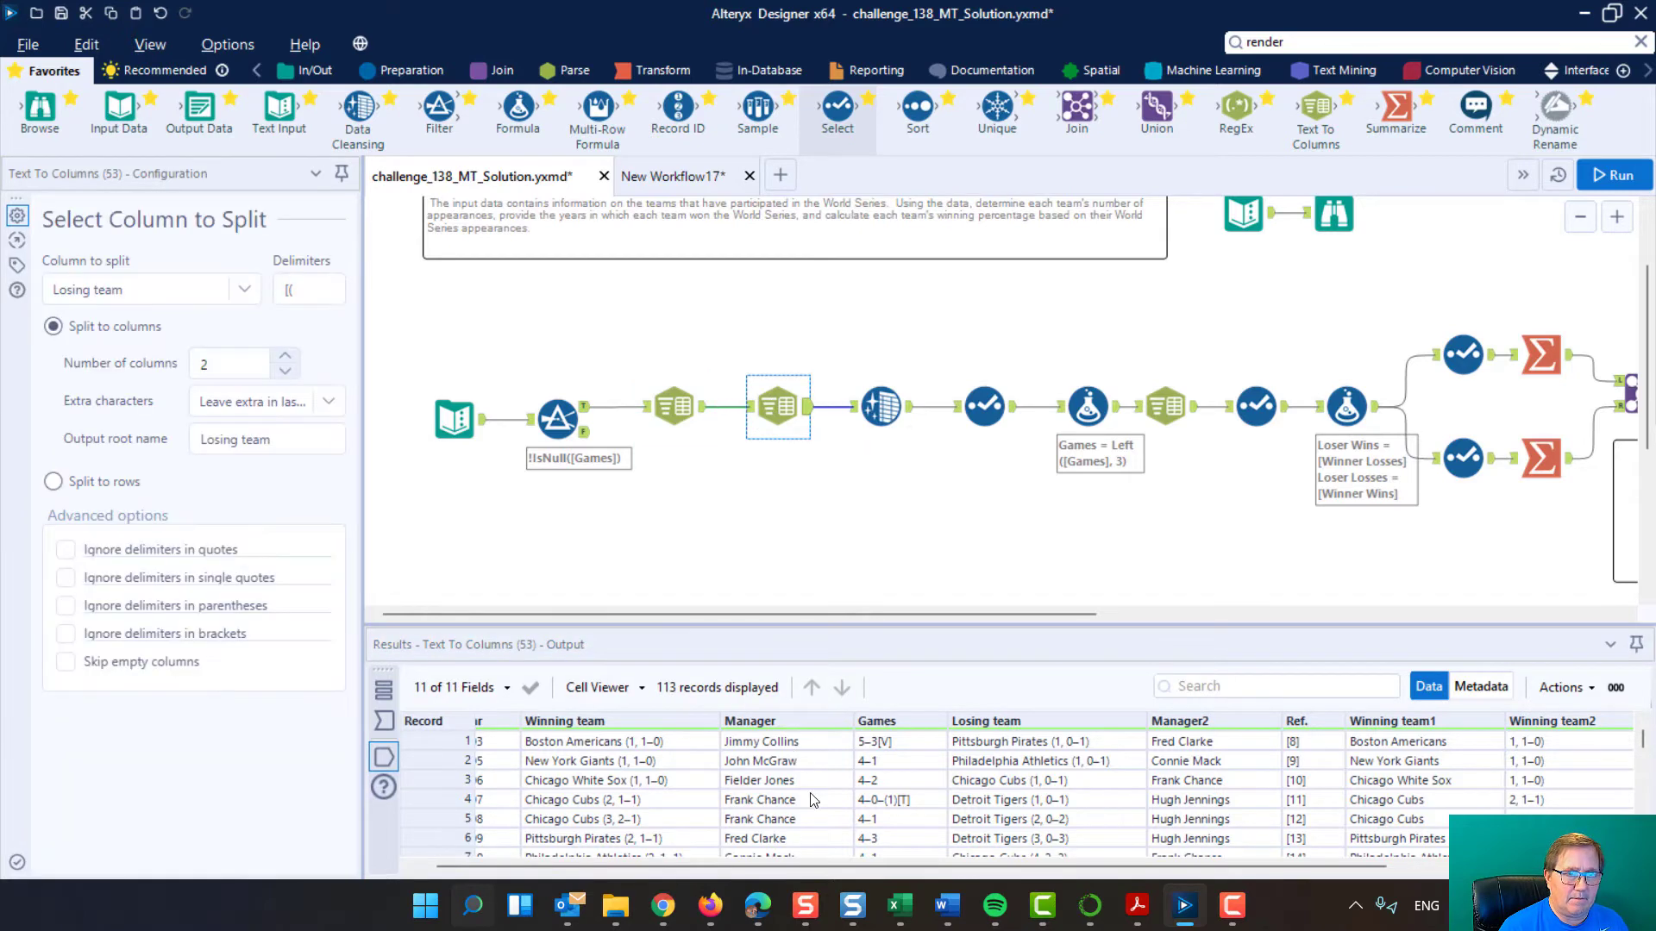
{"action": "left_click_drag", "start_coordinate": [816, 863], "coordinate": [1045, 871]}
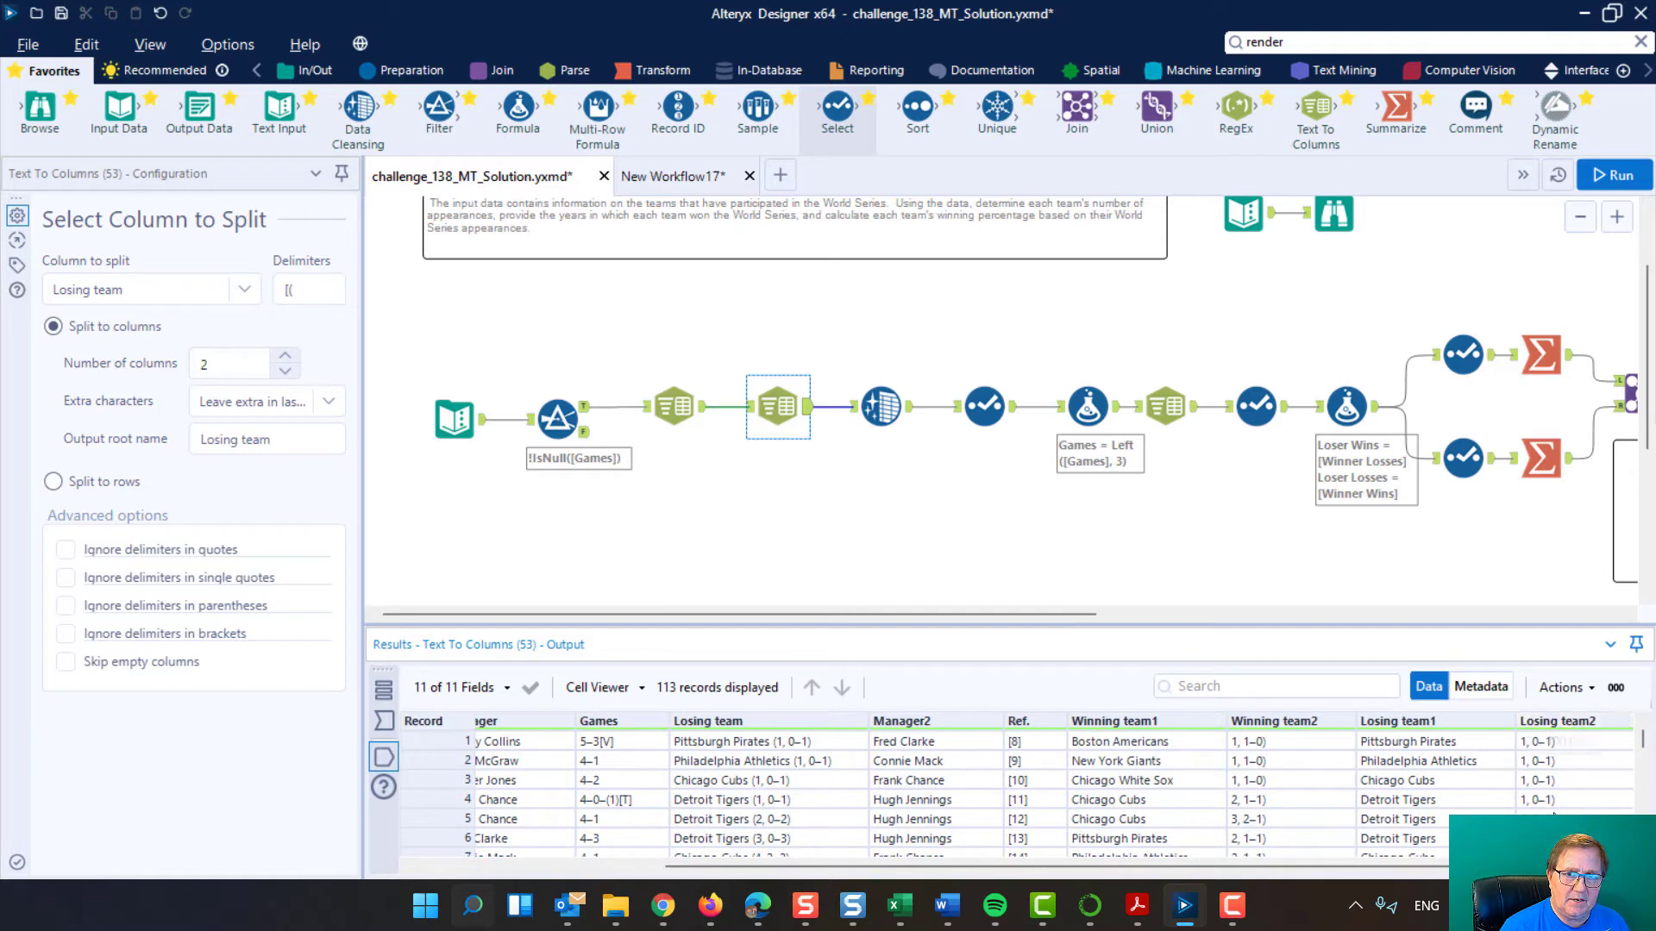
{"action": "left_click_drag", "start_coordinate": [1320, 875], "coordinate": [1062, 864]}
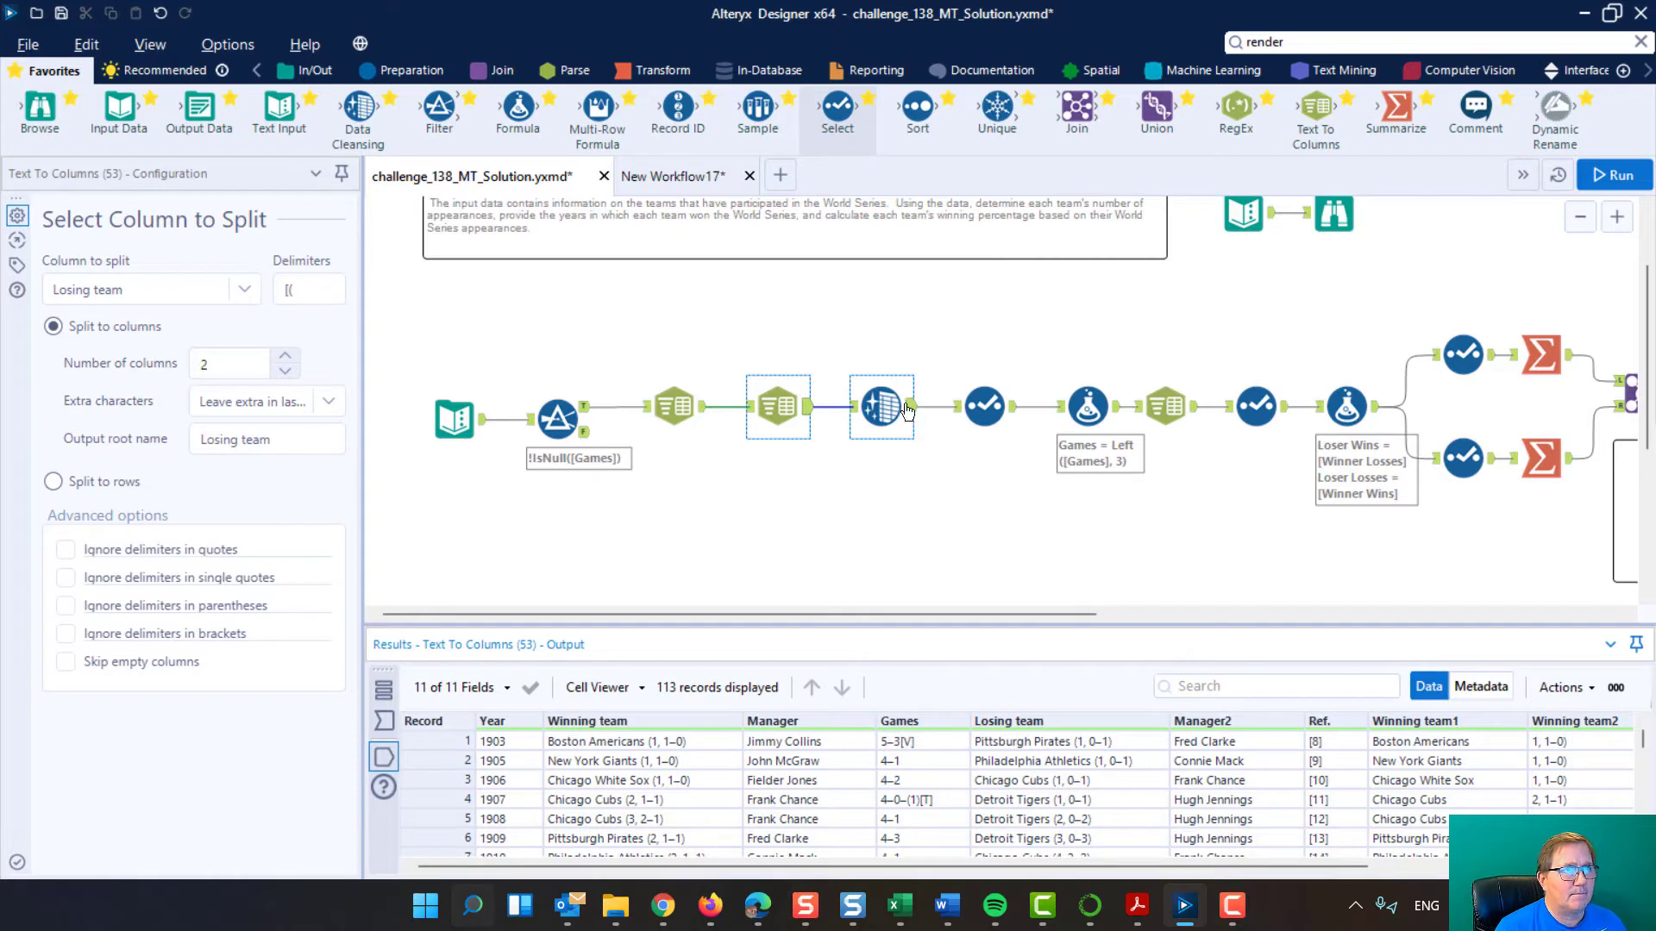
Inspect the Data Cleansing options and the fields kept by the first Select tool, and browse the Preparation tools
{"action": "left_click", "coordinate": [879, 398]}
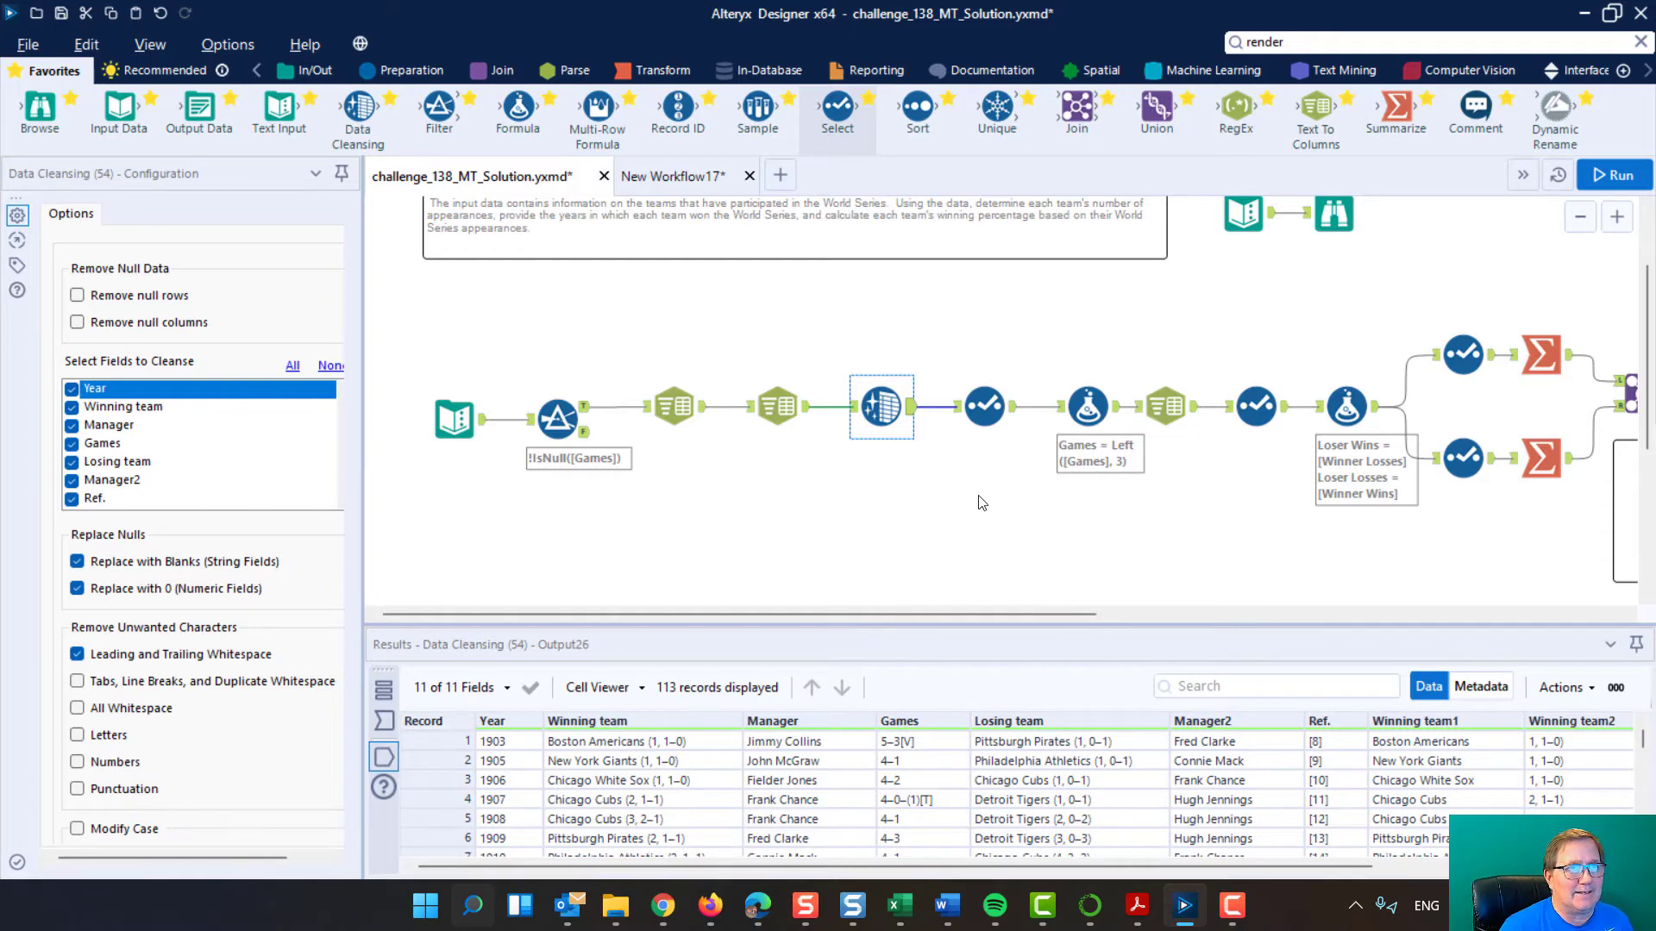
{"action": "left_click", "coordinate": [986, 411]}
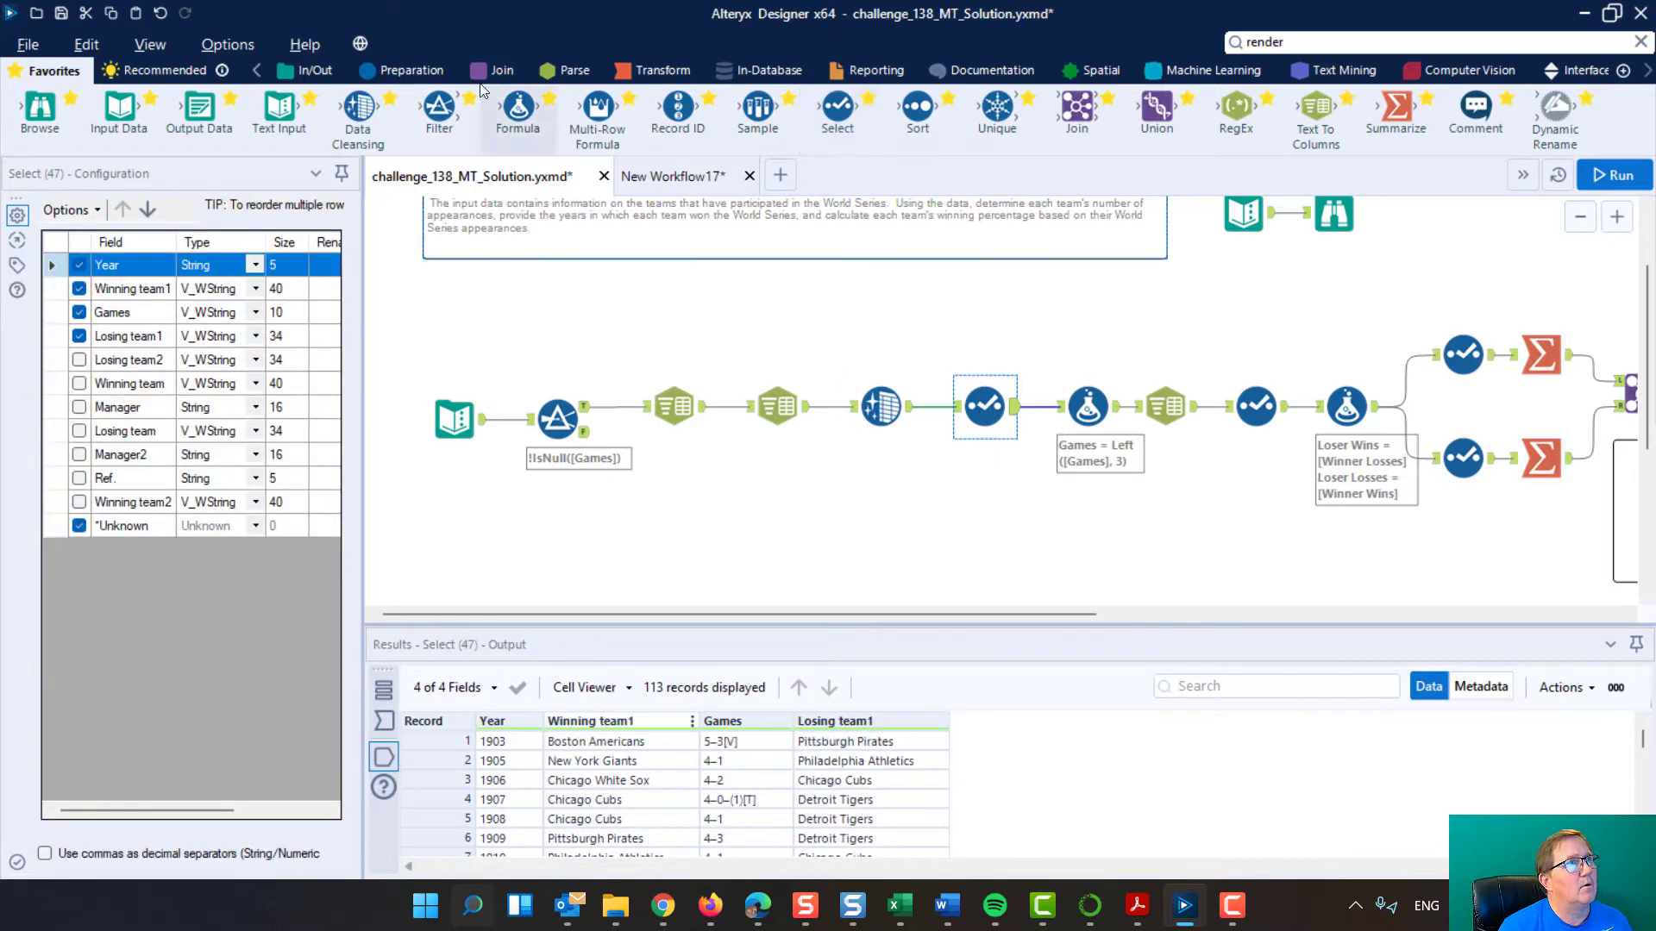
{"action": "left_click", "coordinate": [403, 70]}
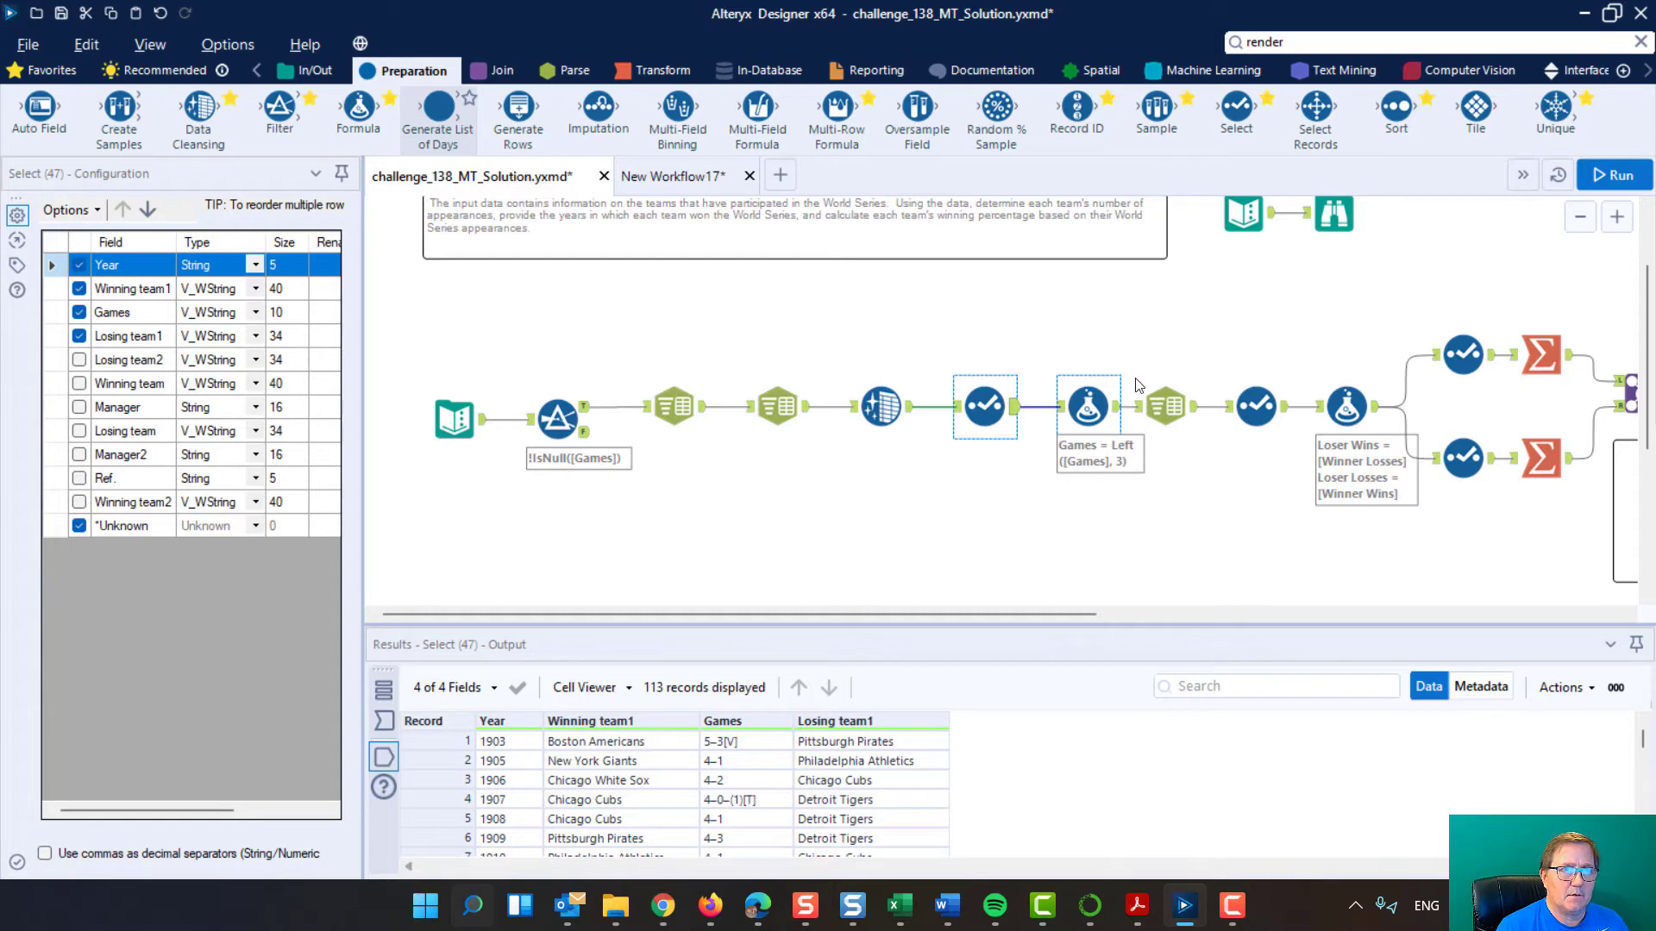
Check the delimiter and output of the Text To Columns tool that splits the Games column
{"action": "left_click", "coordinate": [1164, 404]}
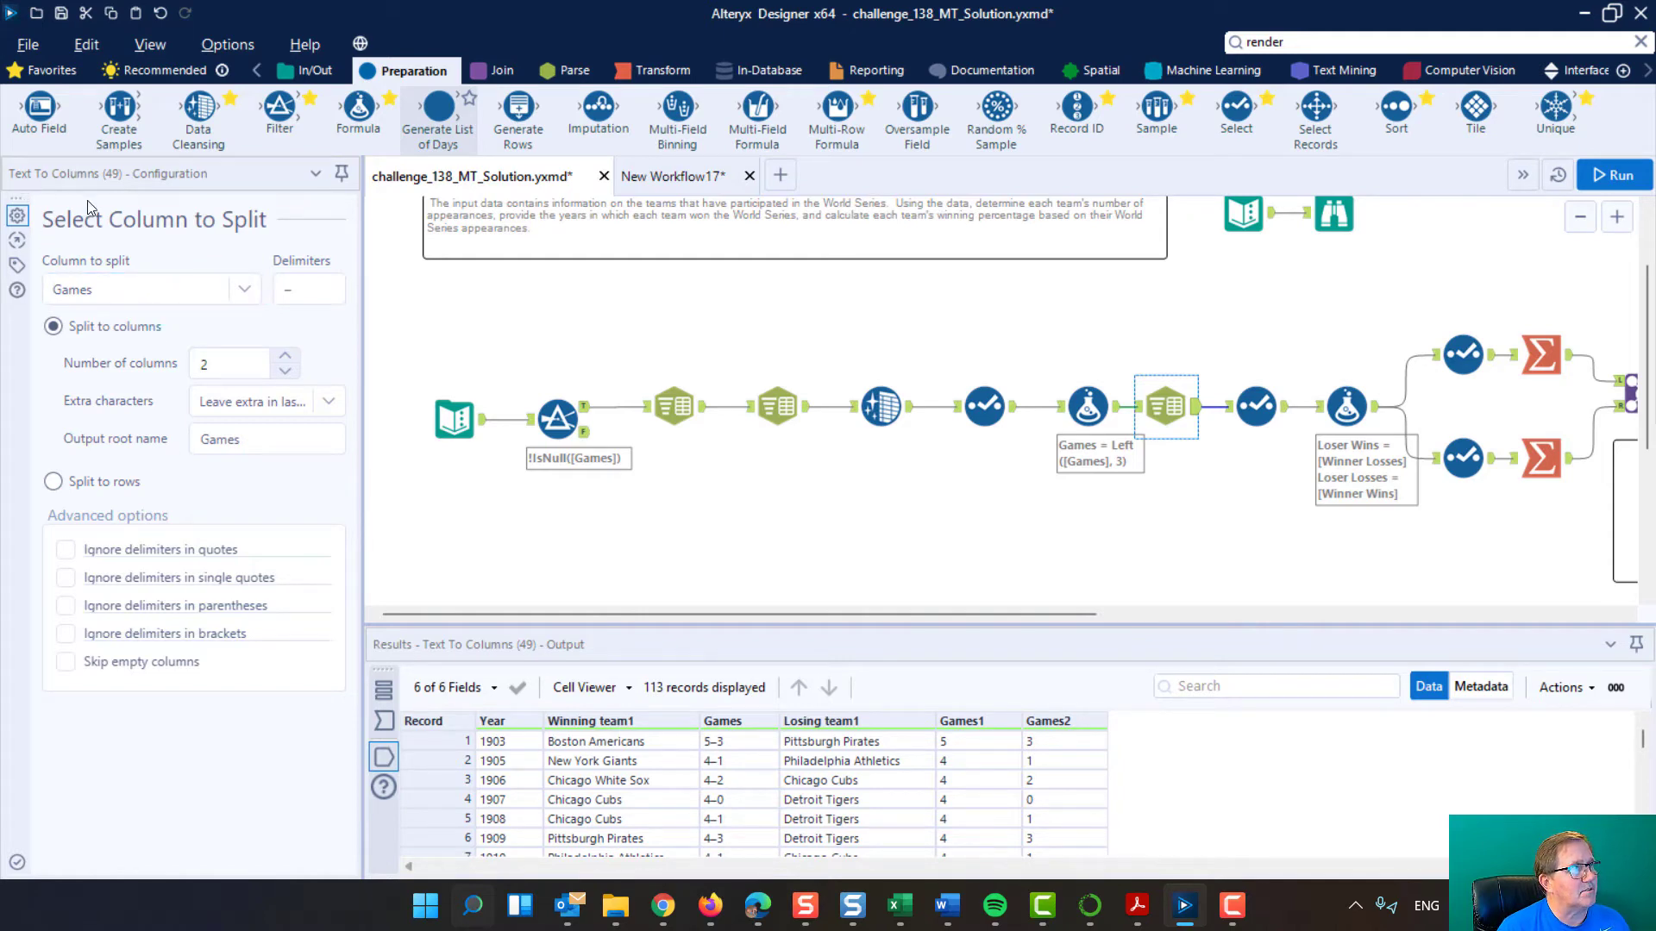
{"action": "left_click", "coordinate": [289, 298]}
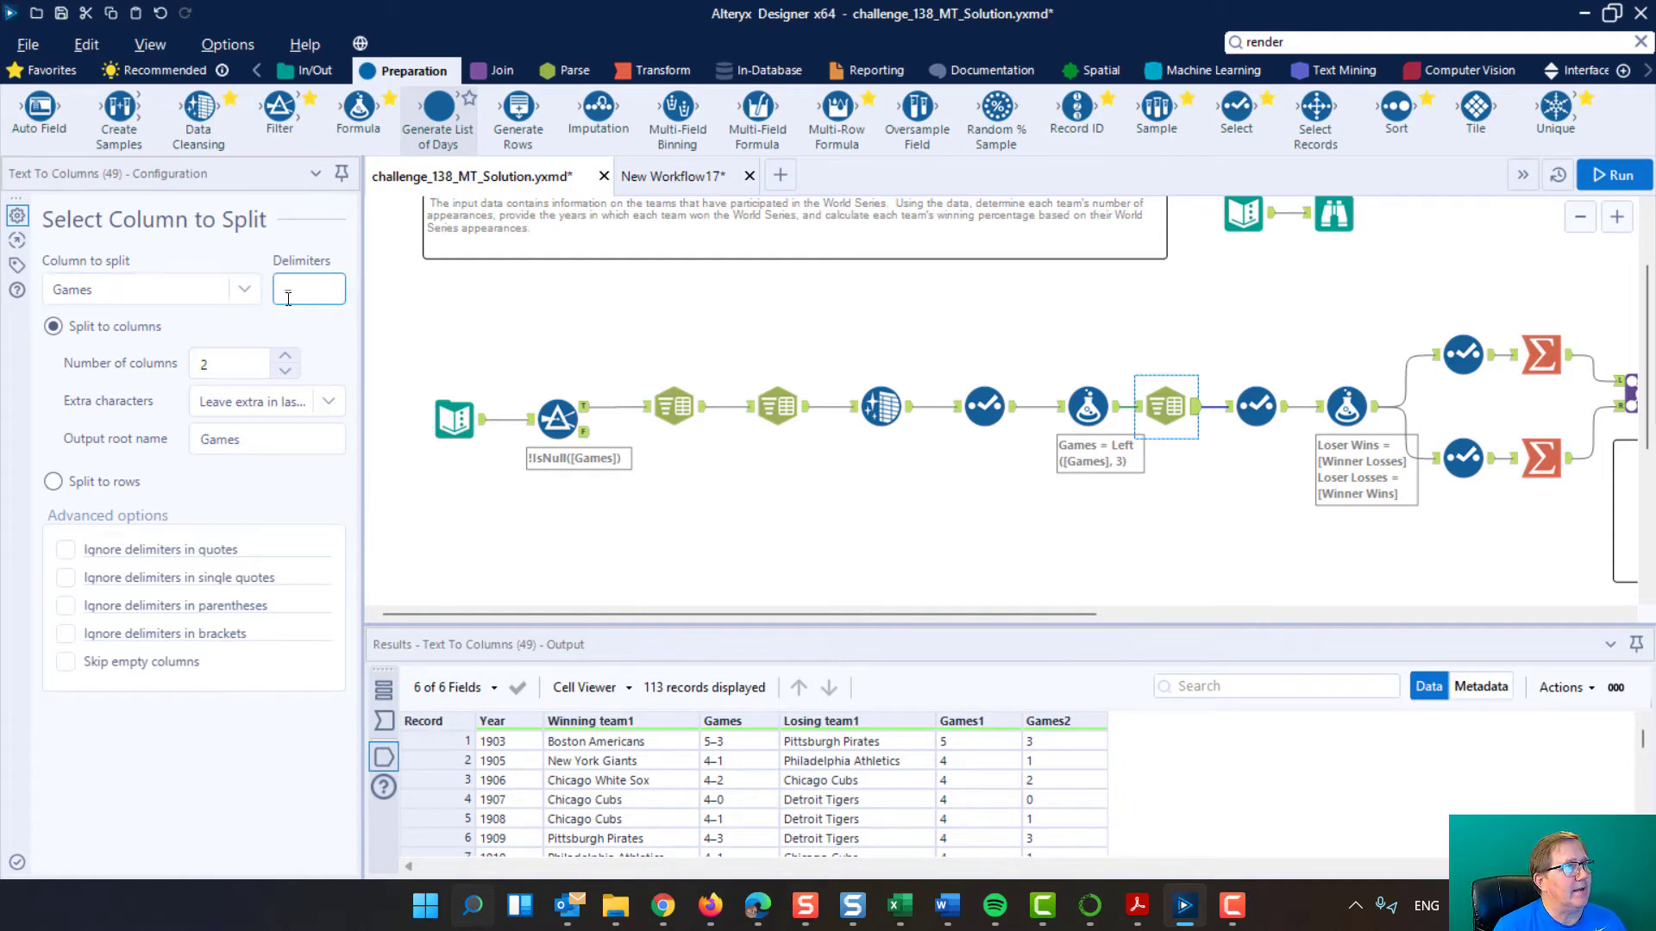
{"action": "type", "text": "-"}
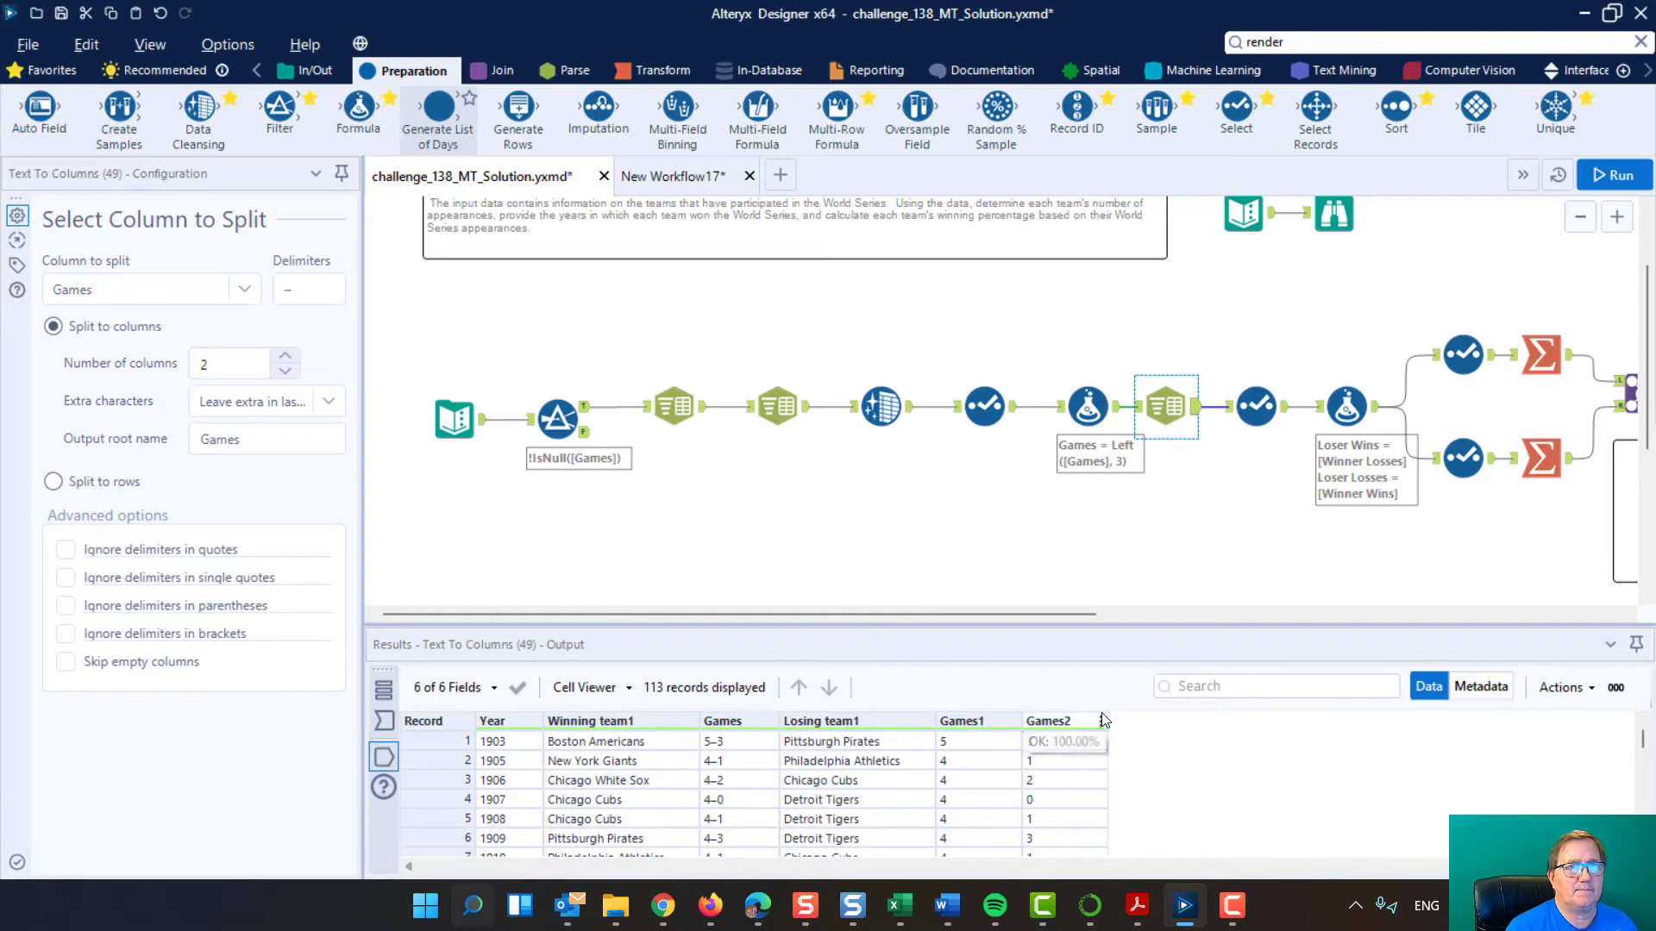
Inspect the field types and renames in the Select tool after the Games split, widening its configuration to show the Rename column
{"action": "left_click", "coordinate": [1263, 396]}
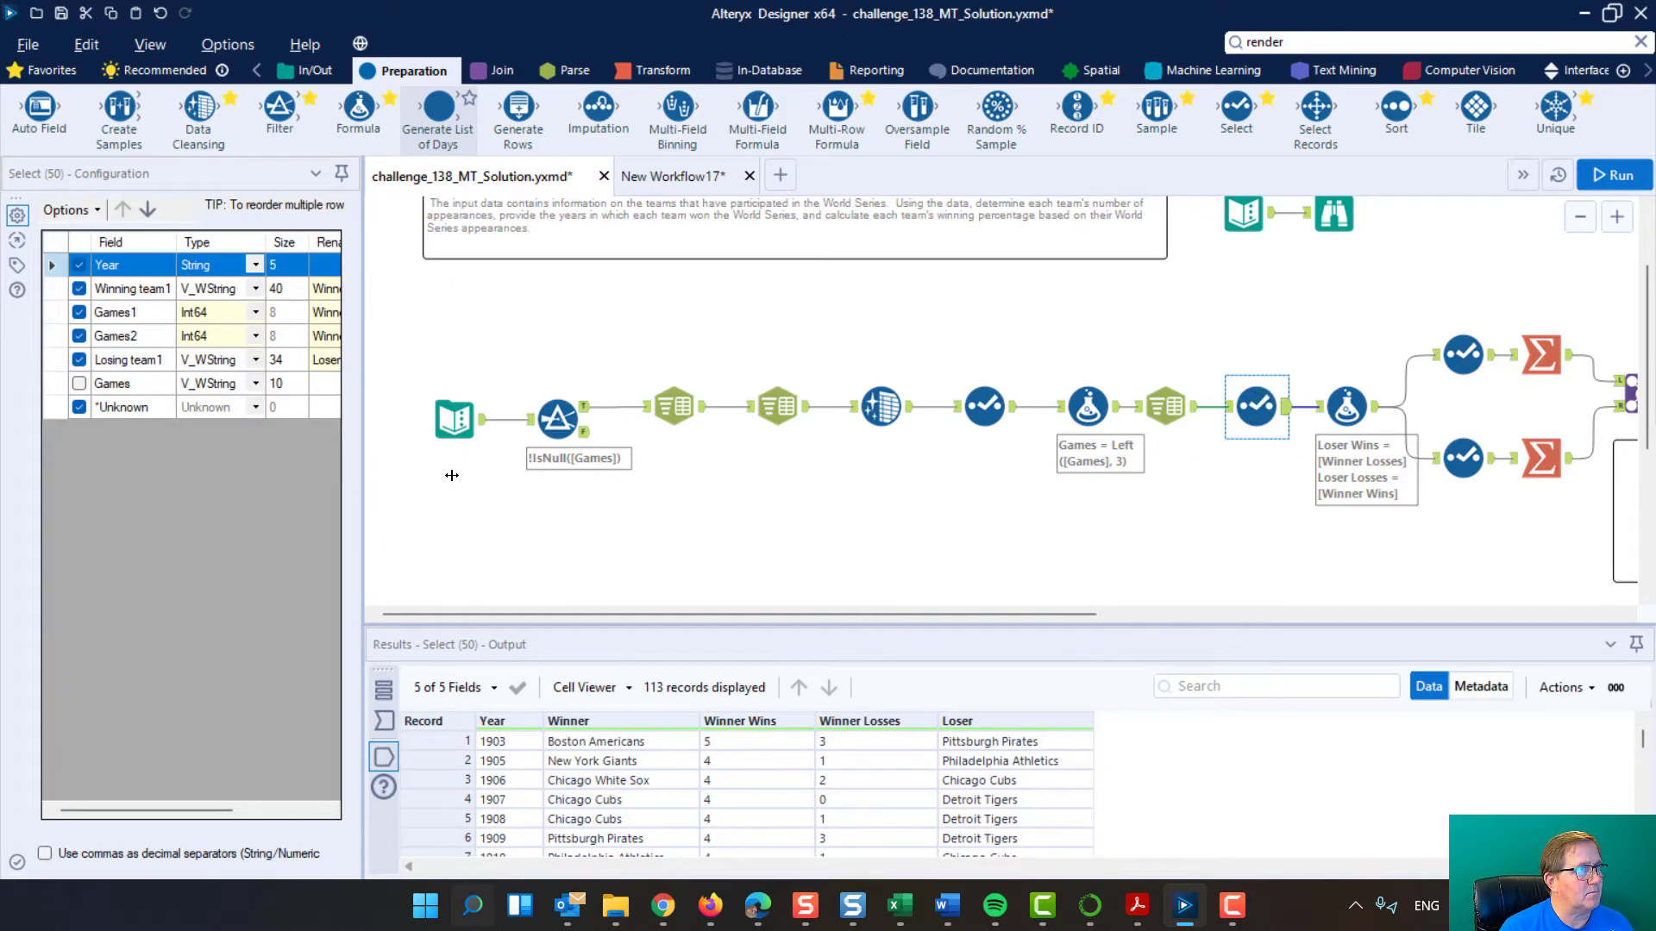
{"action": "left_click_drag", "start_coordinate": [452, 475], "coordinate": [450, 475]}
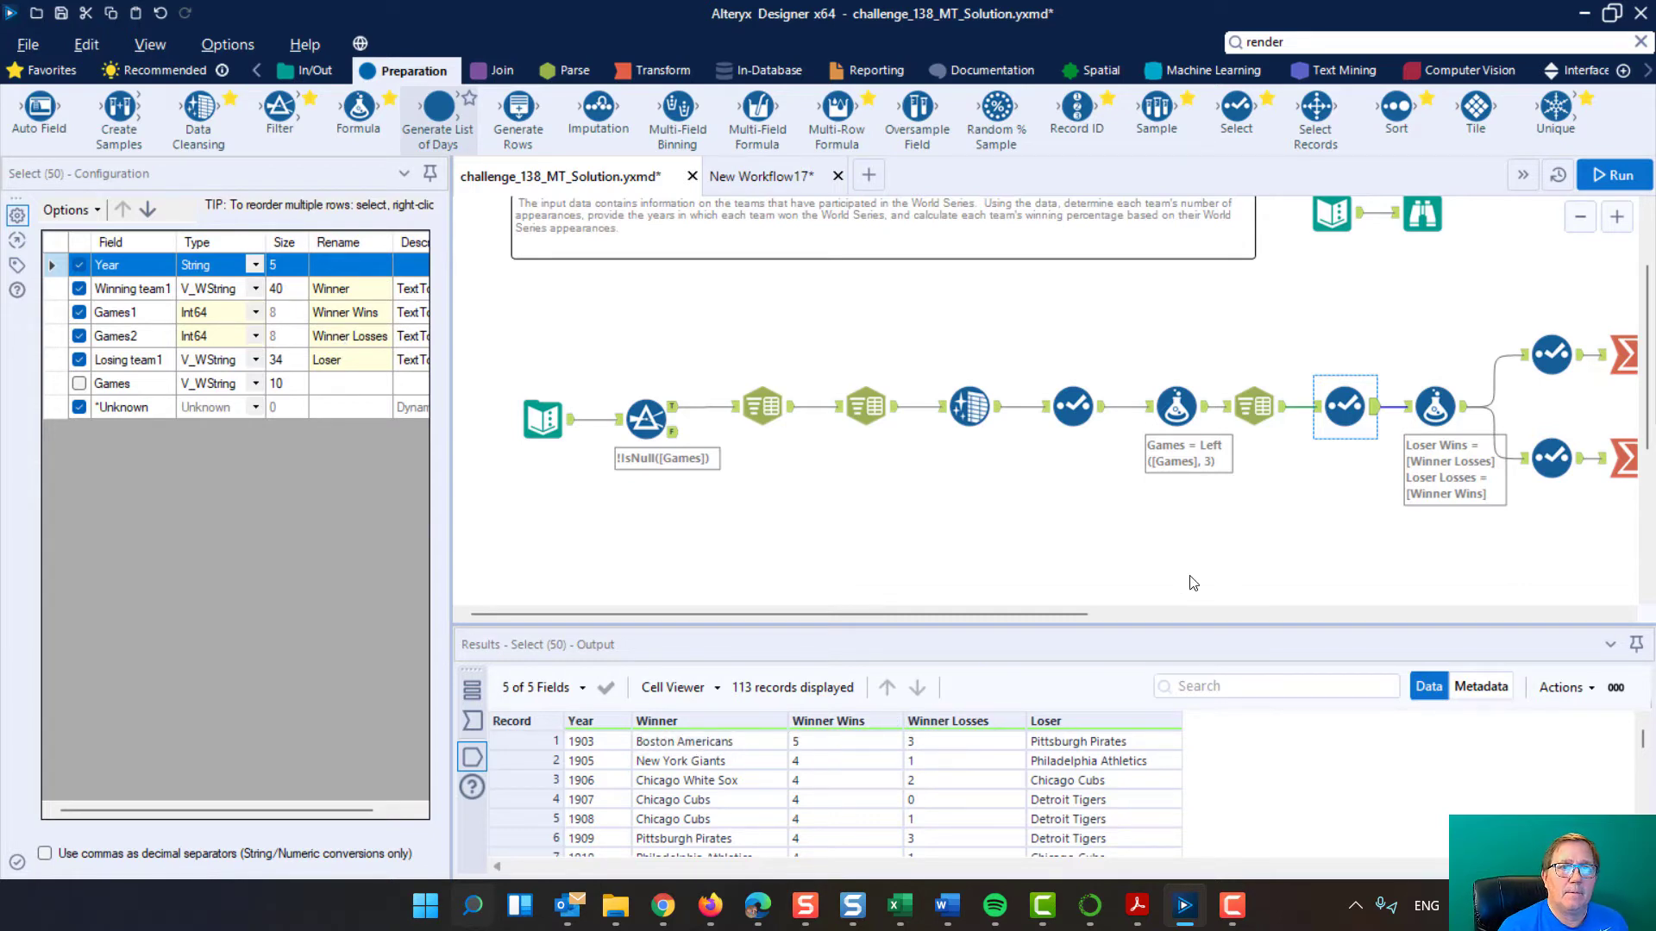
{"action": "left_click_drag", "start_coordinate": [1047, 614], "coordinate": [1166, 619]}
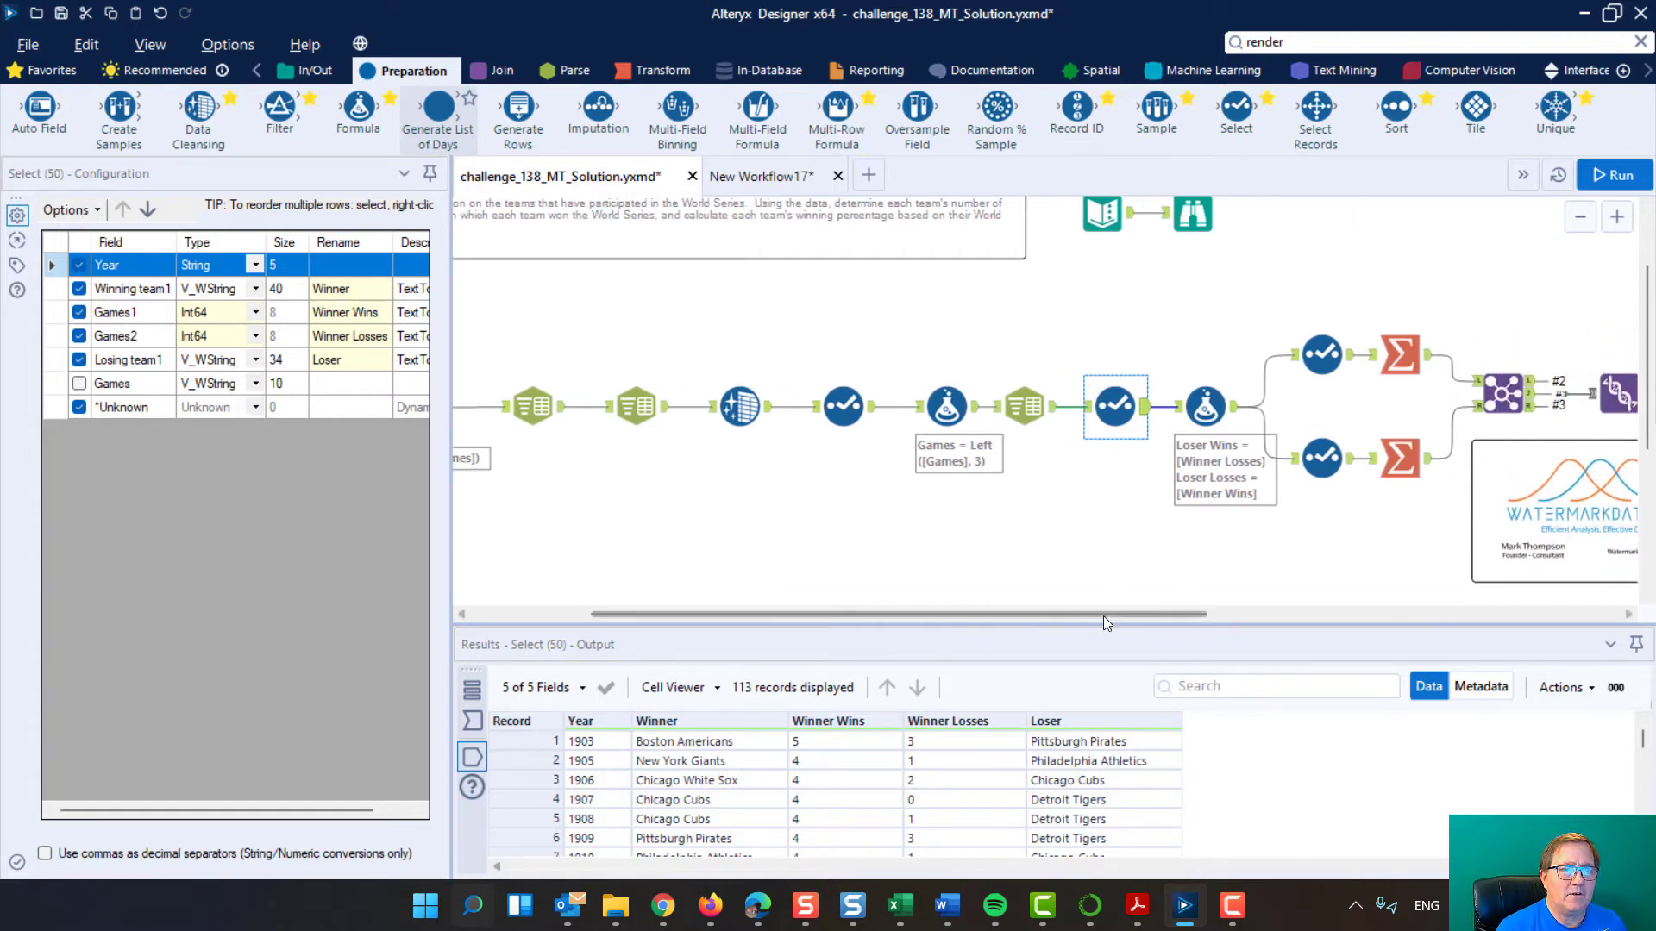
{"action": "left_click_drag", "start_coordinate": [1100, 614], "coordinate": [981, 614]}
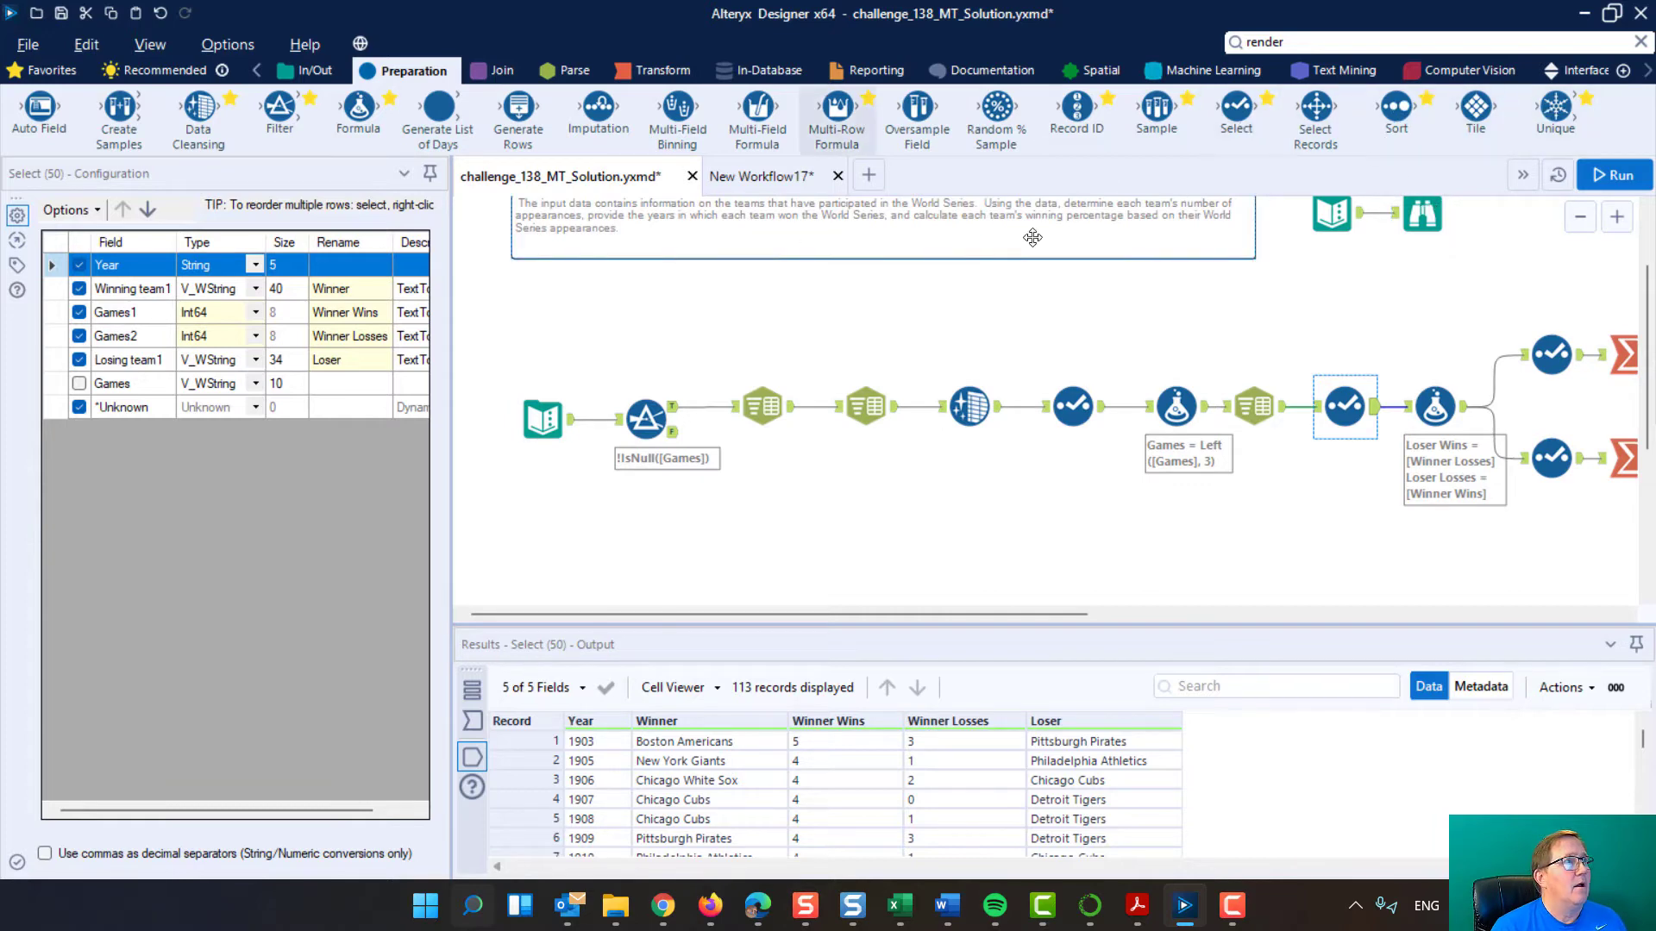
Add a comment box around the tools from the input through the second Select tool, and place it behind them
{"action": "left_click", "coordinate": [48, 70]}
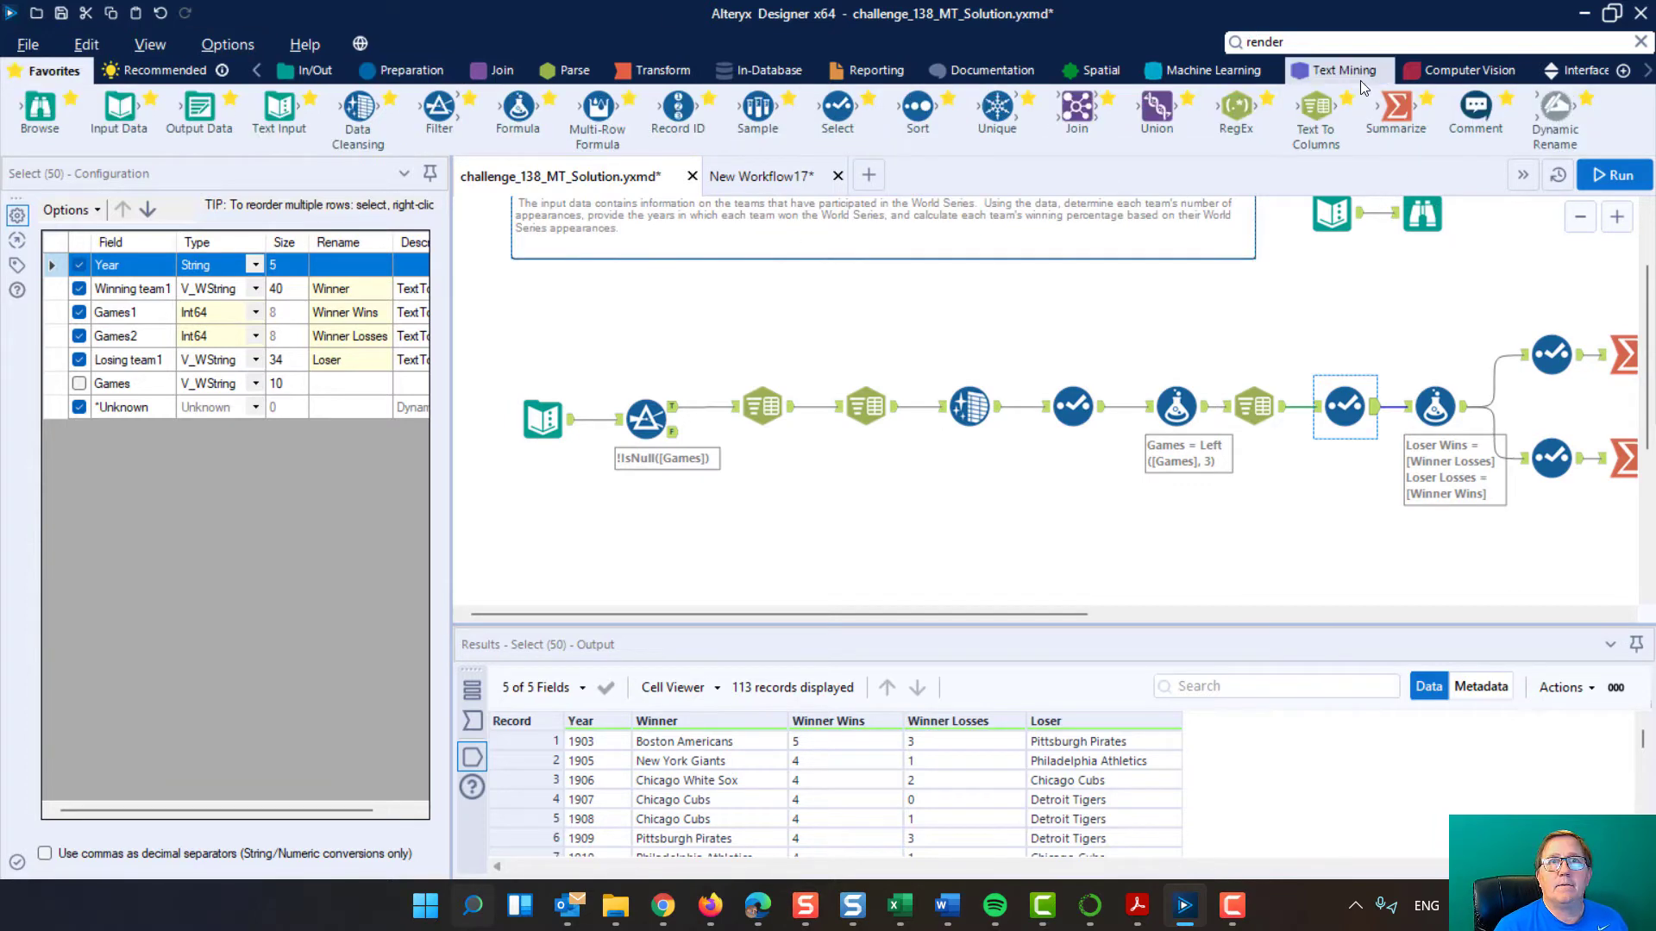
{"action": "left_click_drag", "start_coordinate": [1475, 105], "coordinate": [1393, 491]}
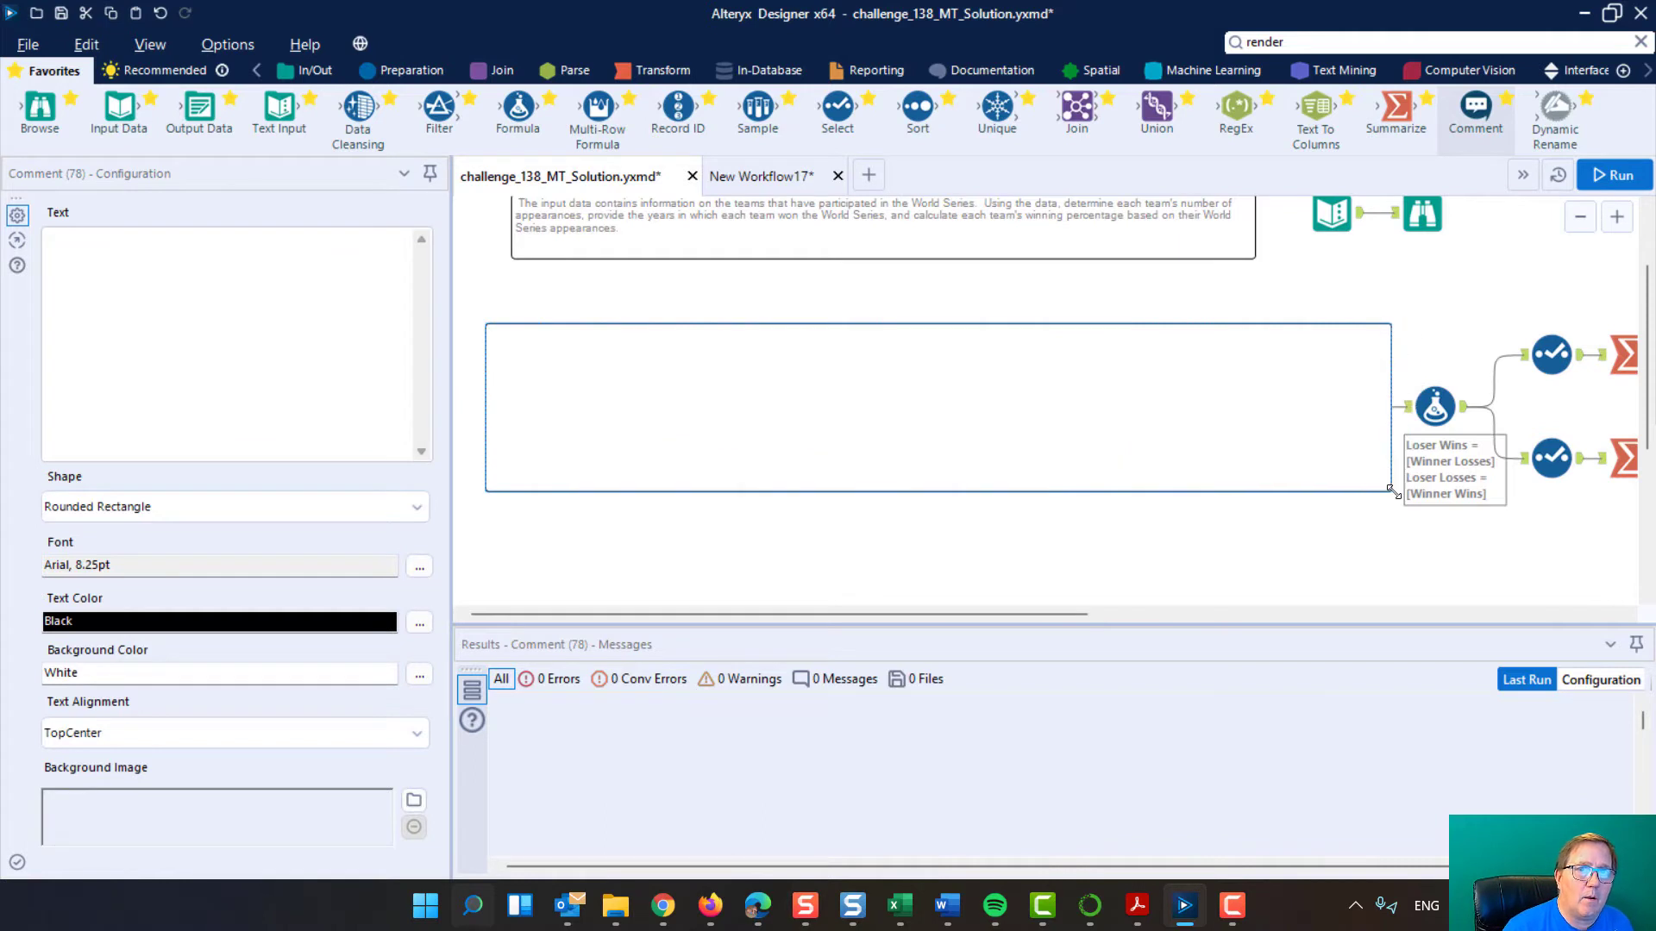
{"action": "right_click", "coordinate": [1218, 422]}
{"action": "left_click", "coordinate": [1277, 703]}
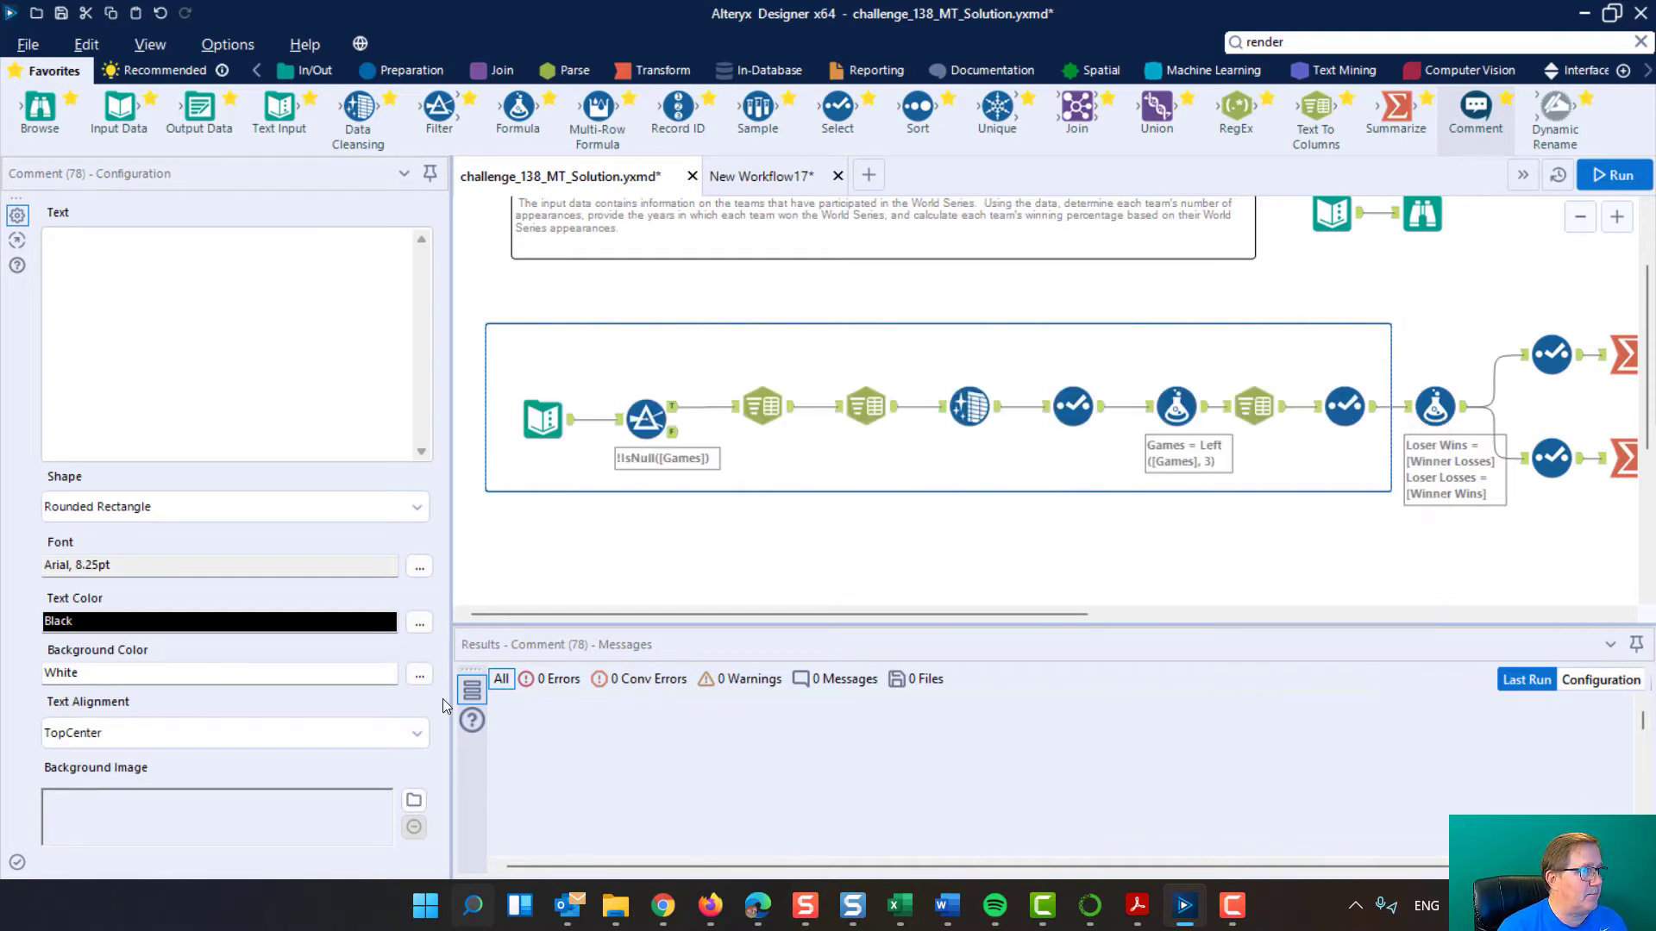
Set the comment box's background color to the light cyan custom color R=128, G=255, B=255
{"action": "left_click", "coordinate": [421, 672]}
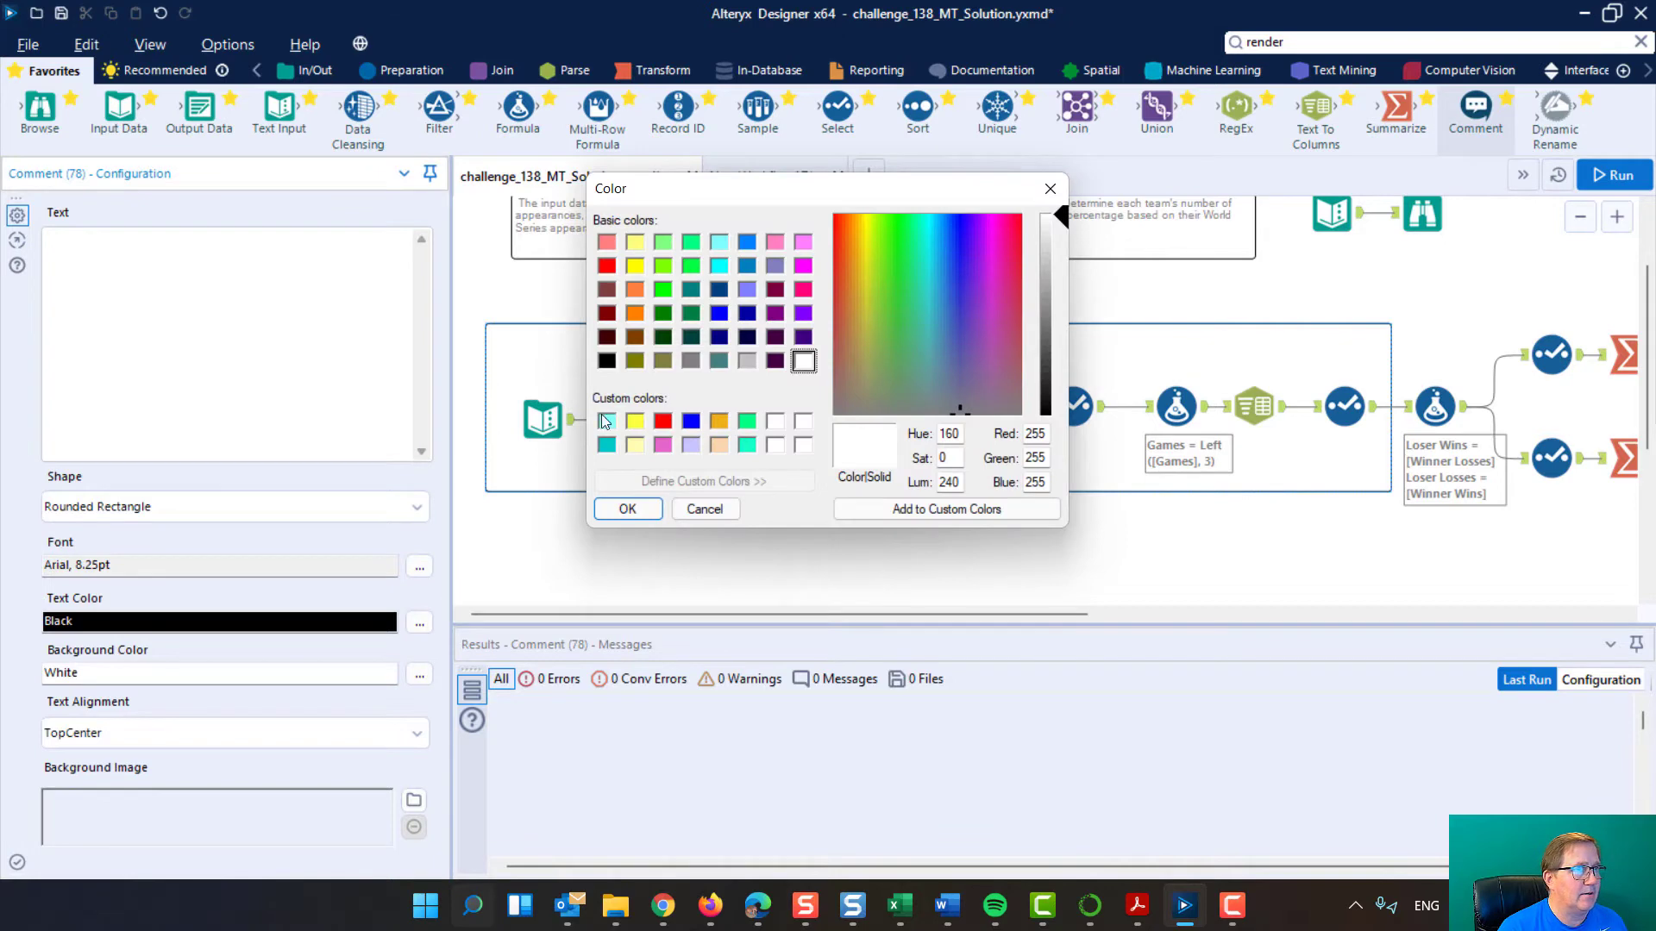
{"action": "left_click", "coordinate": [607, 421]}
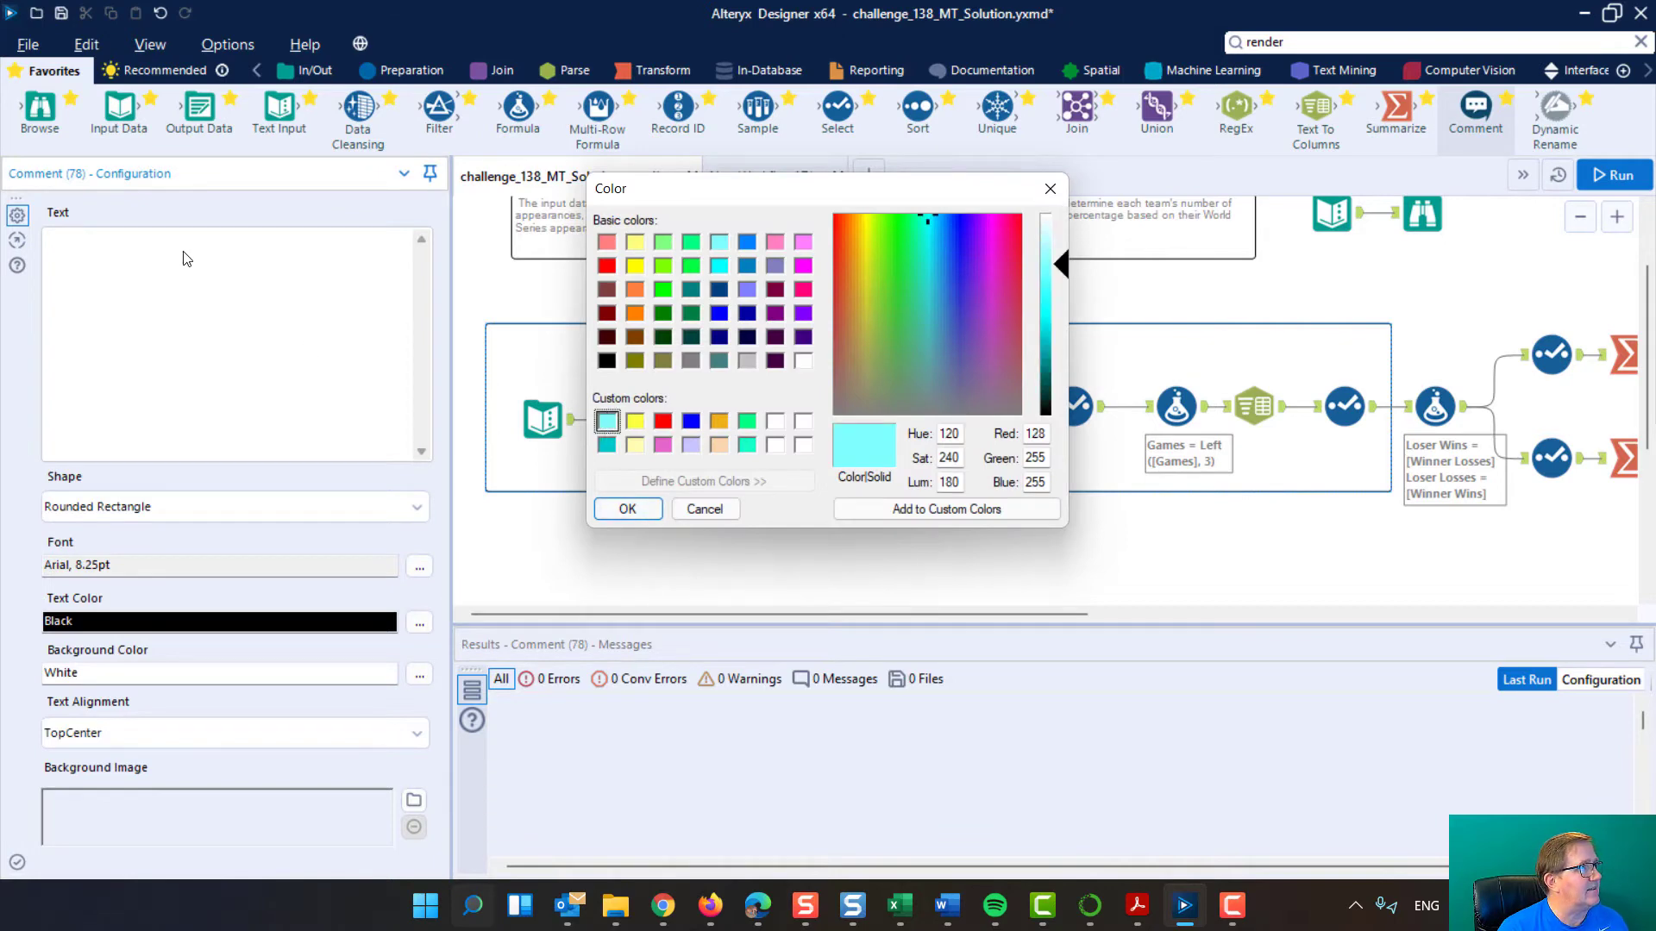
{"action": "left_click", "coordinate": [627, 509]}
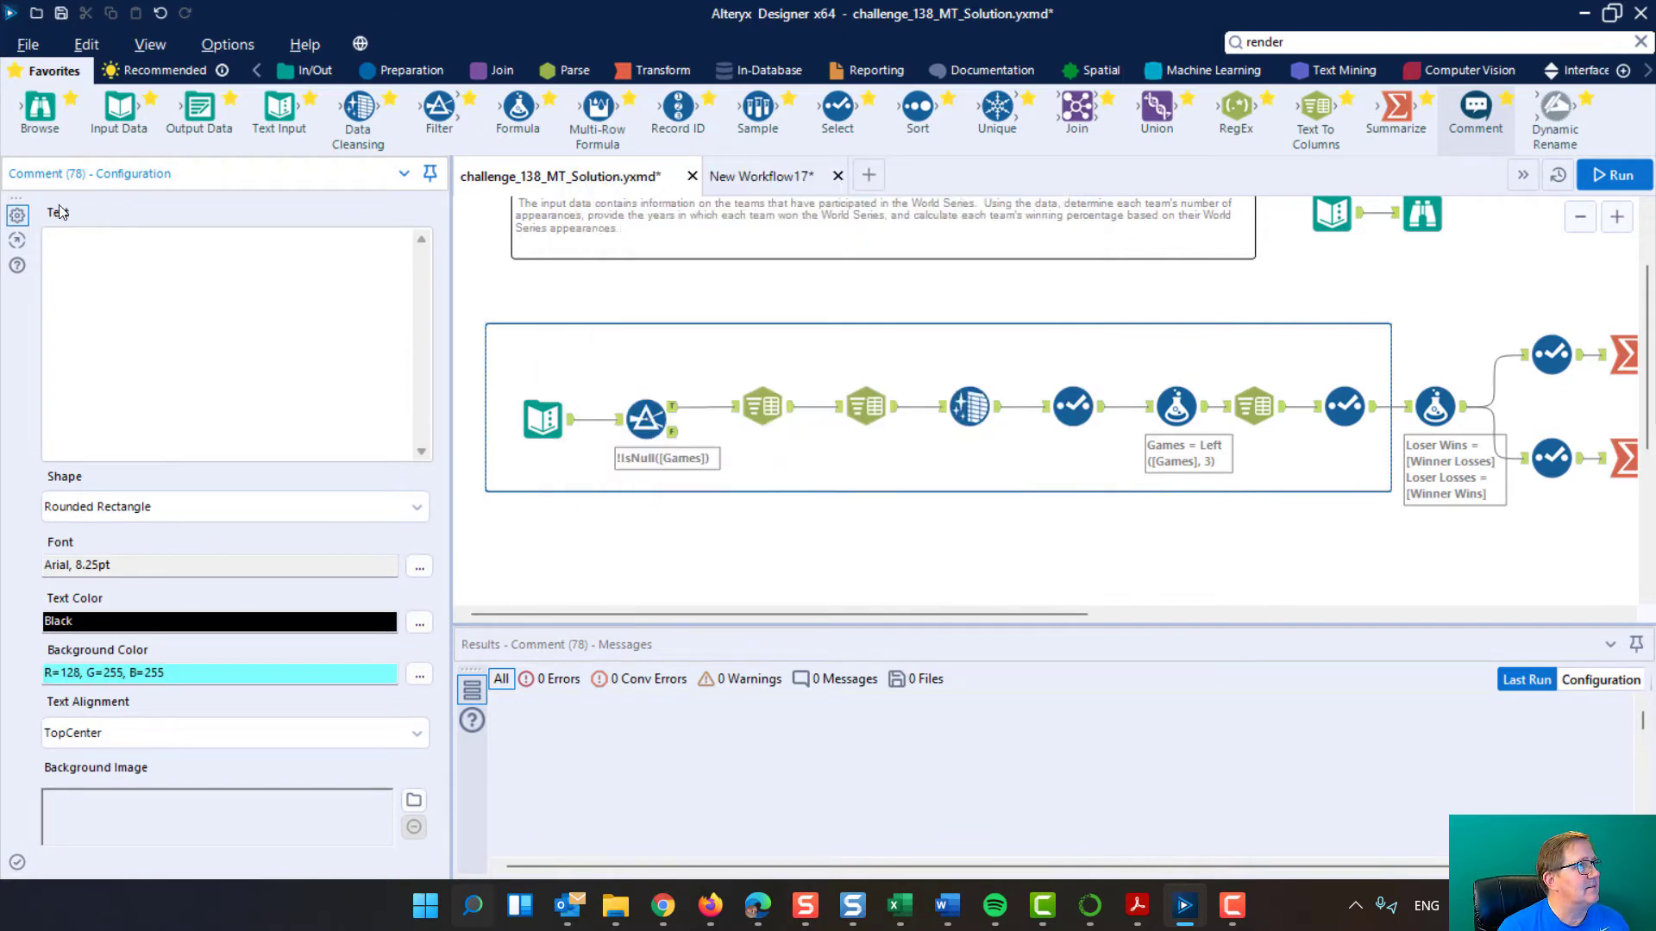
Enter "Organize data" as the comment box's text
{"action": "left_click", "coordinate": [137, 268]}
{"action": "type", "text": "Or"}
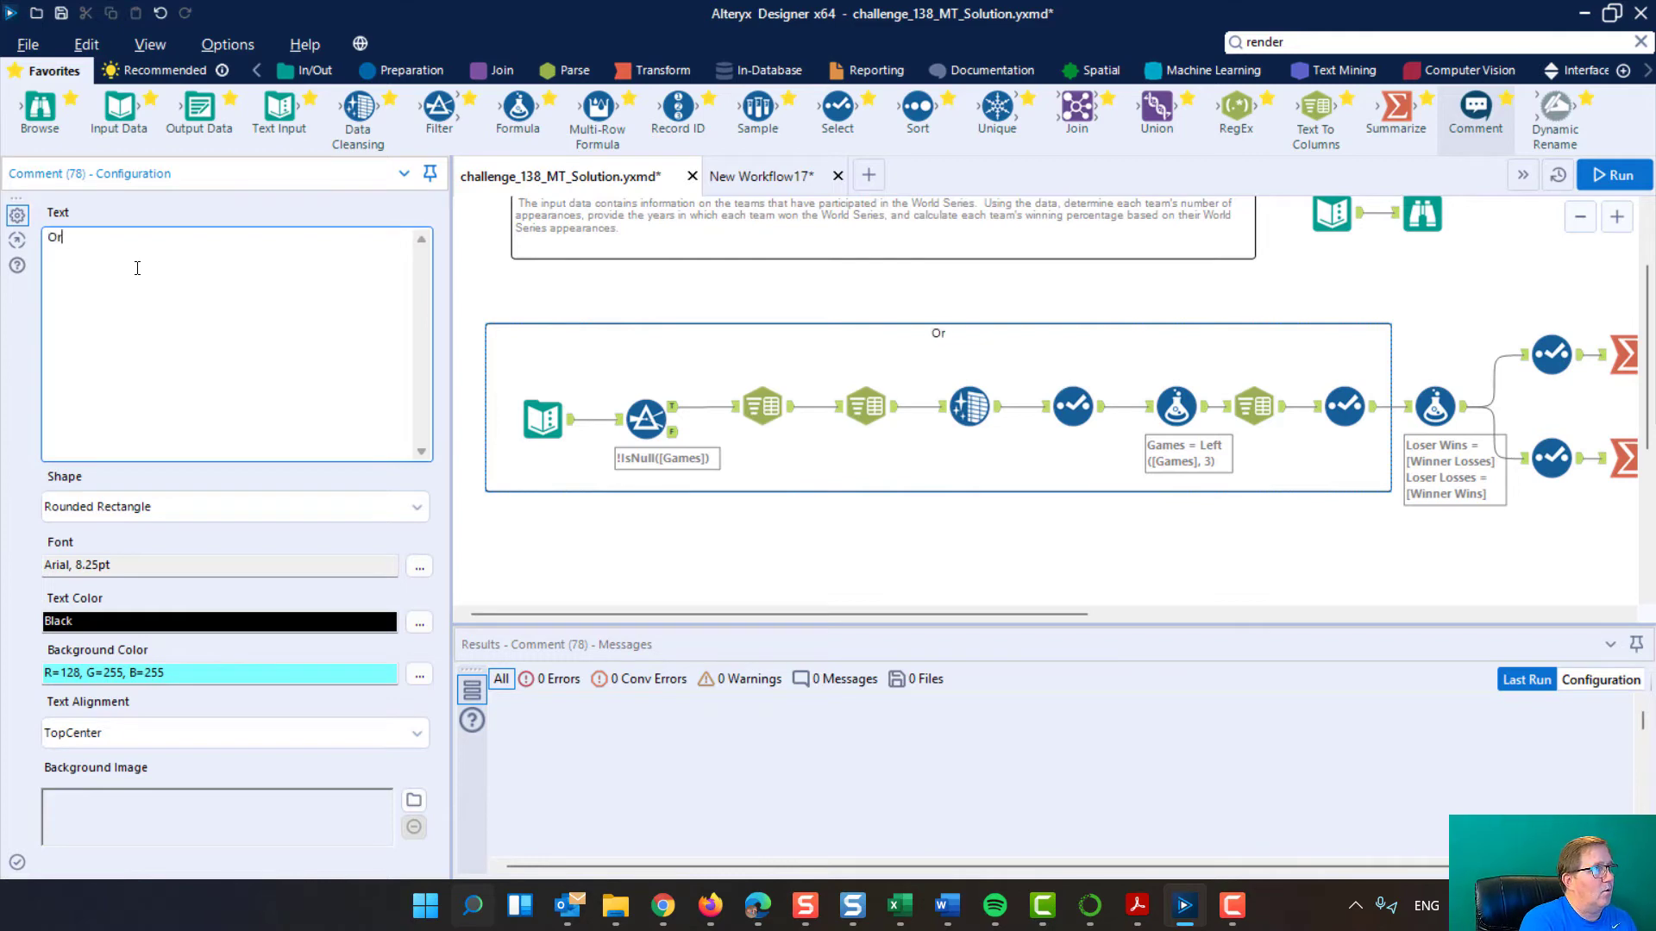
{"action": "type", "text": "ganize data"}
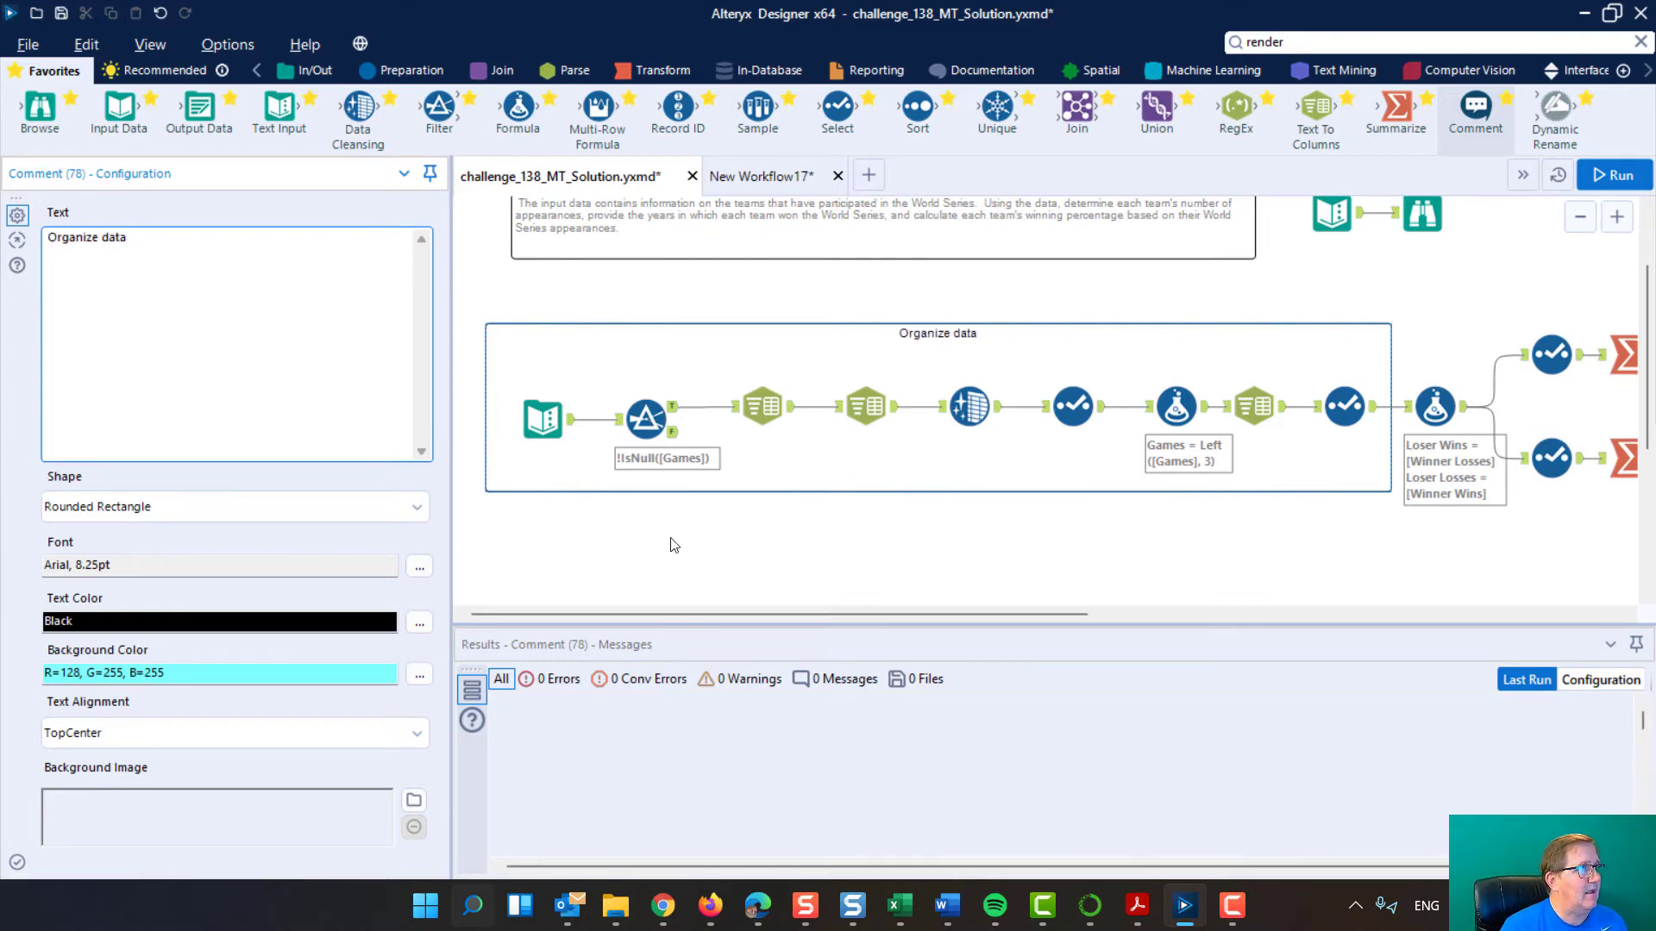
Delete the "Organize data" comment box behind the first row of tools
{"action": "left_click", "coordinate": [923, 539]}
{"action": "key", "text": "ctrl+r"}
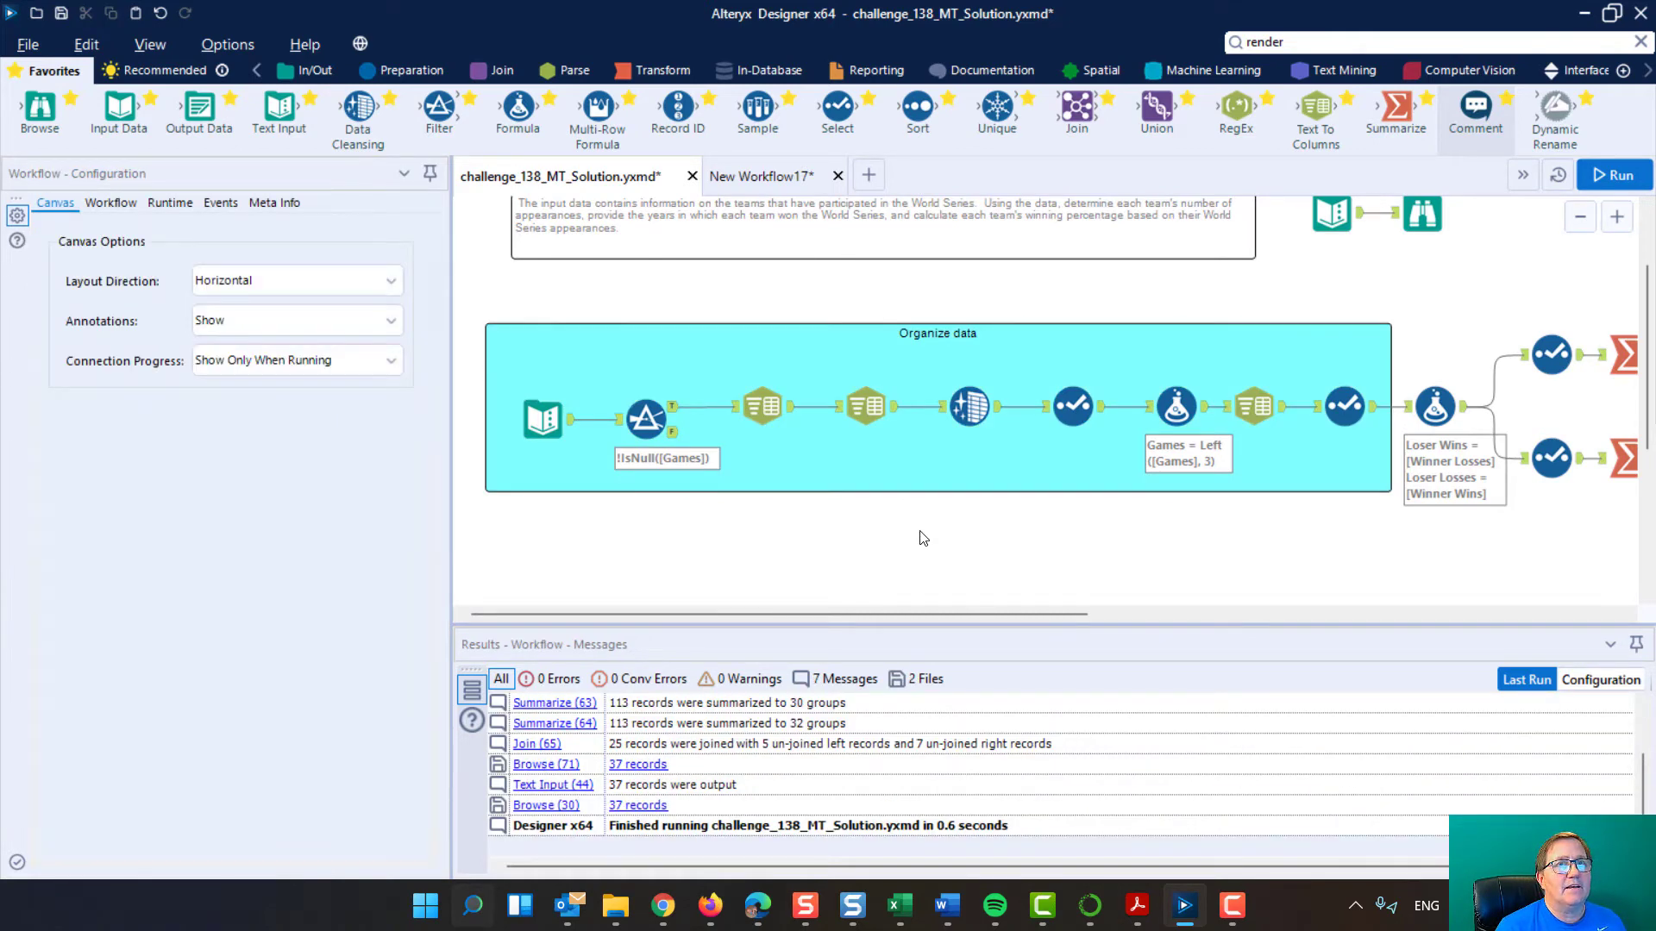
{"action": "left_click", "coordinate": [801, 338]}
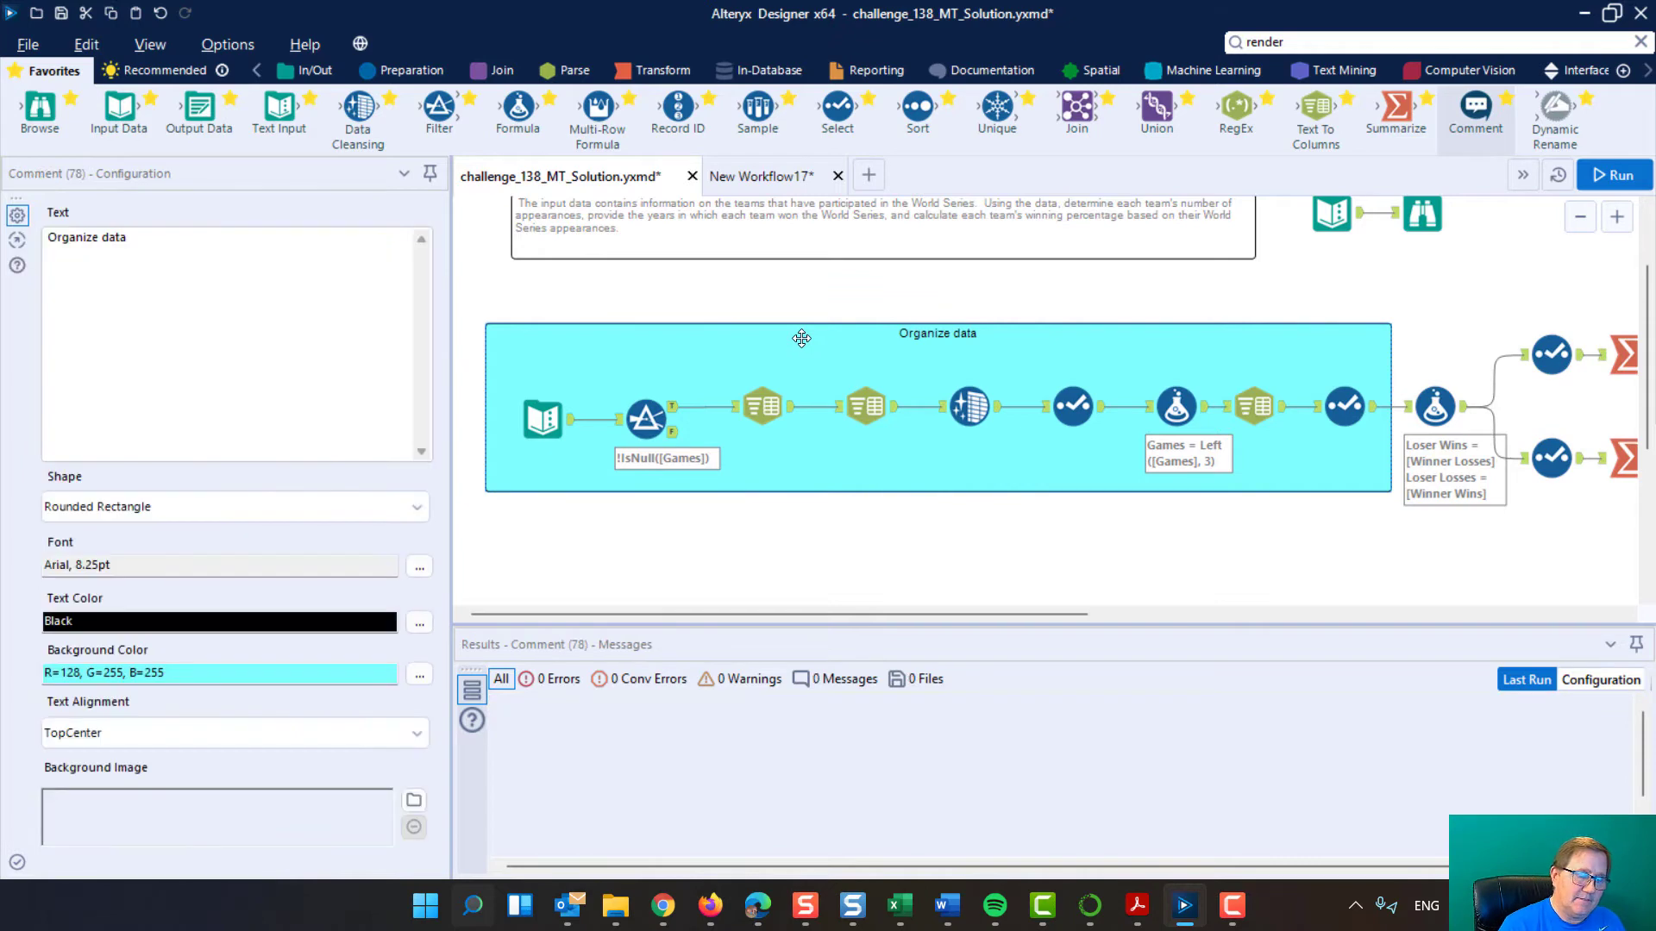
{"action": "key", "text": "Delete"}
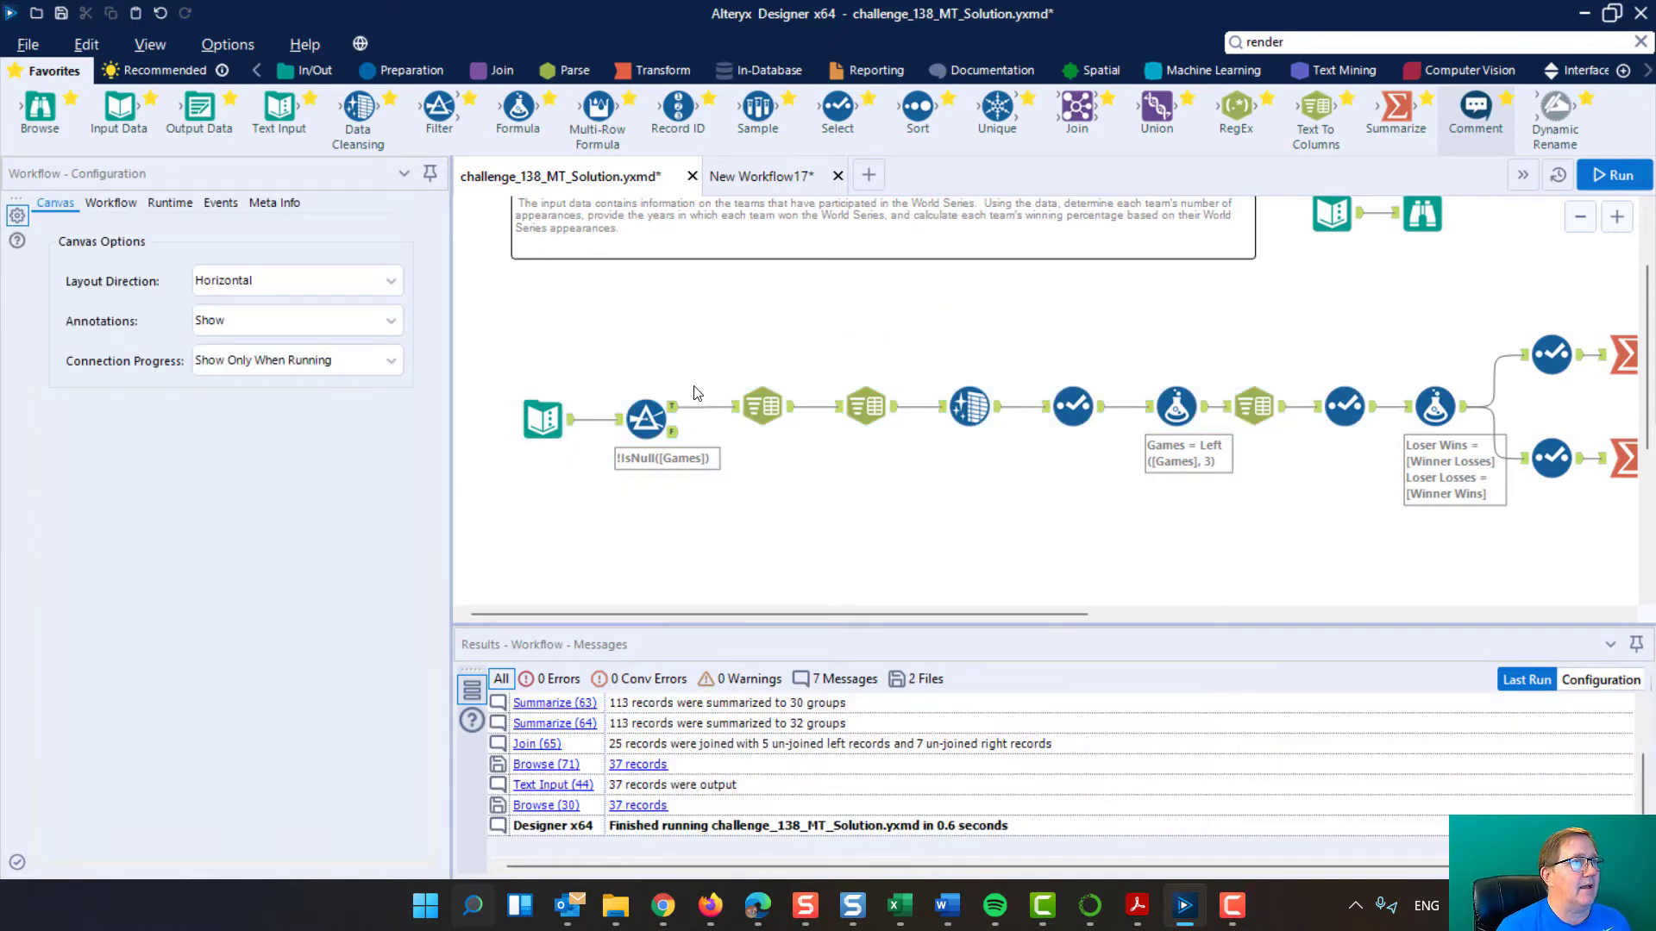
Add the tools from the input through the second Select tool to a new container captioned "Organize data"
{"action": "left_click_drag", "start_coordinate": [518, 338], "coordinate": [1375, 412]}
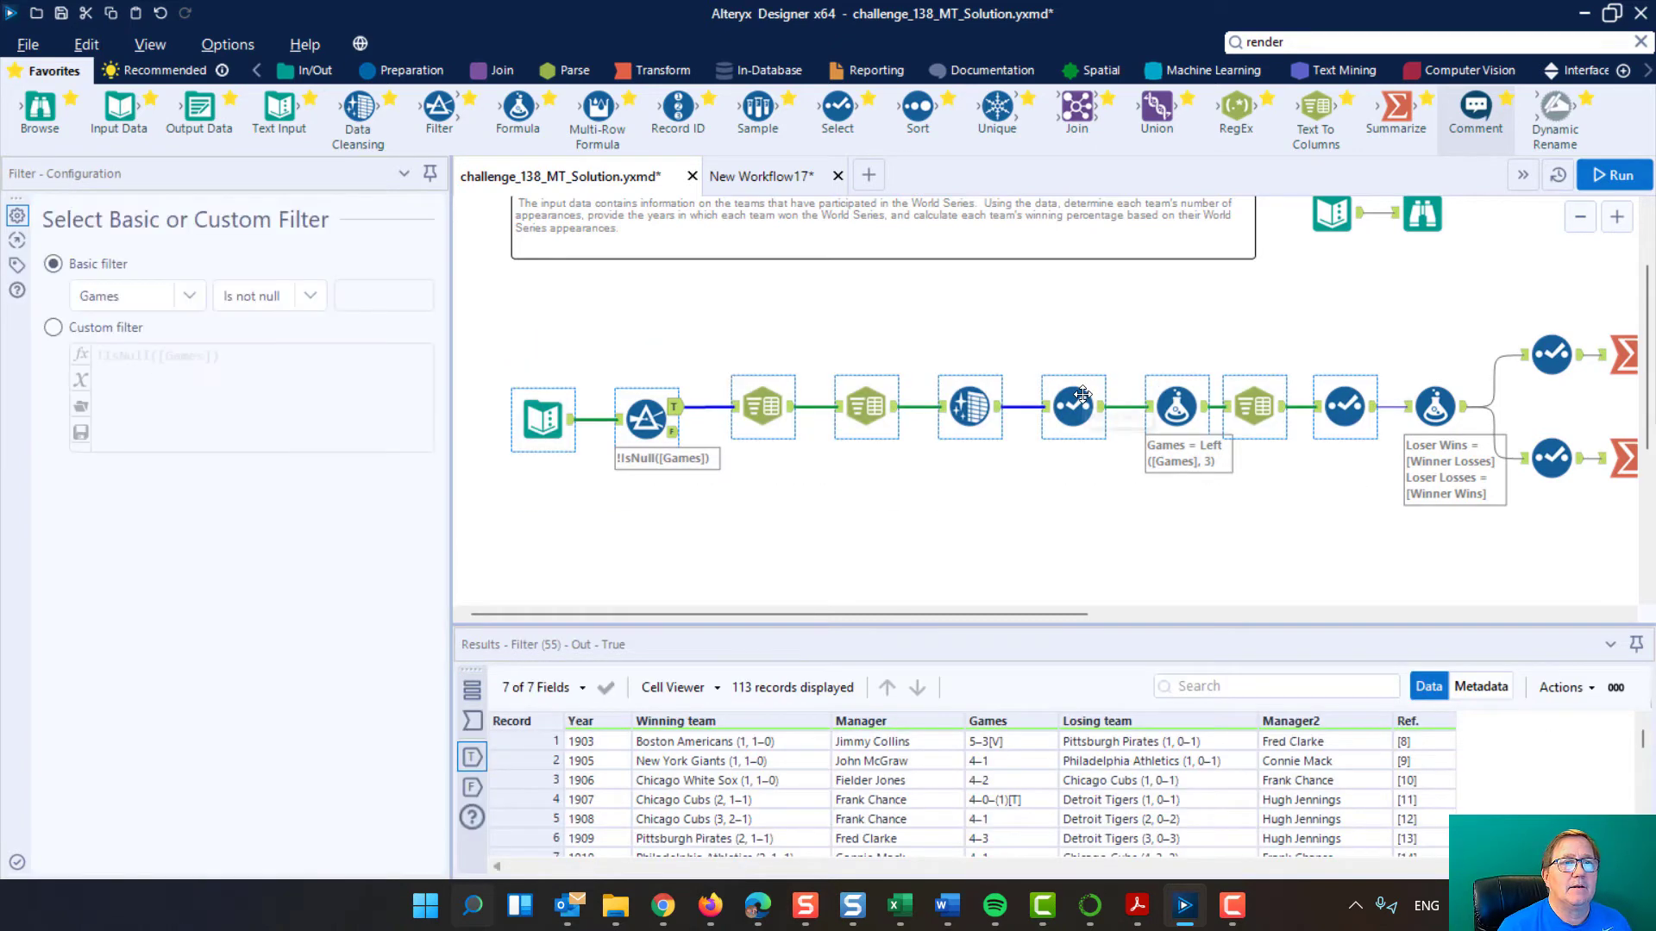
{"action": "right_click", "coordinate": [1082, 394]}
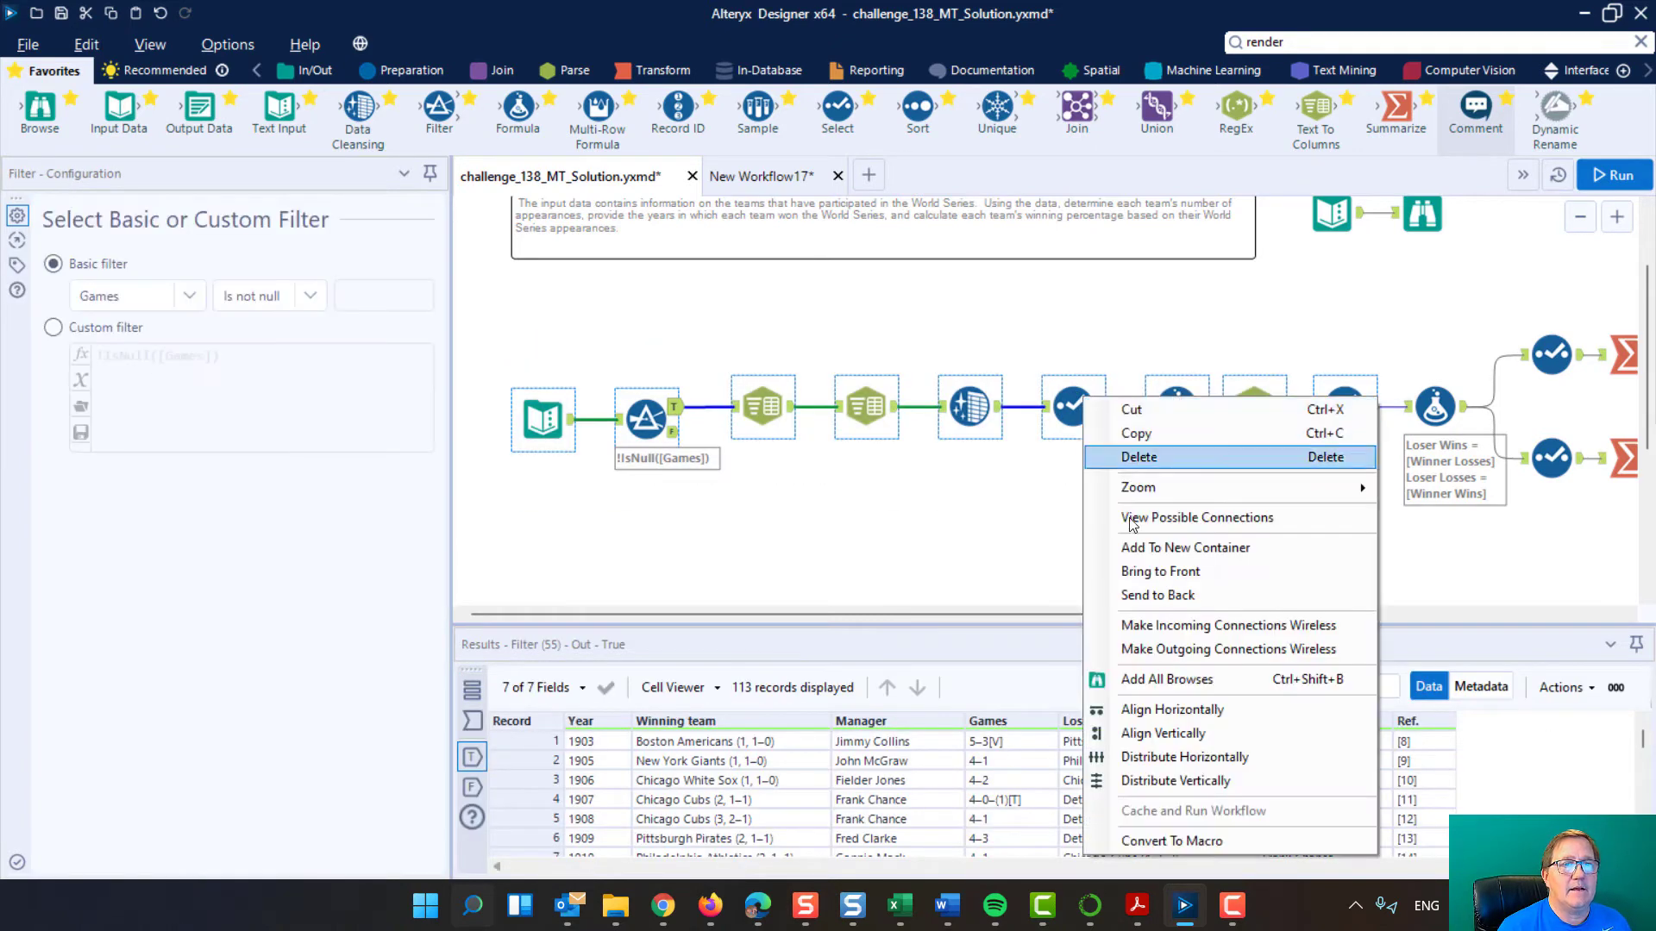
{"action": "left_click", "coordinate": [1192, 549]}
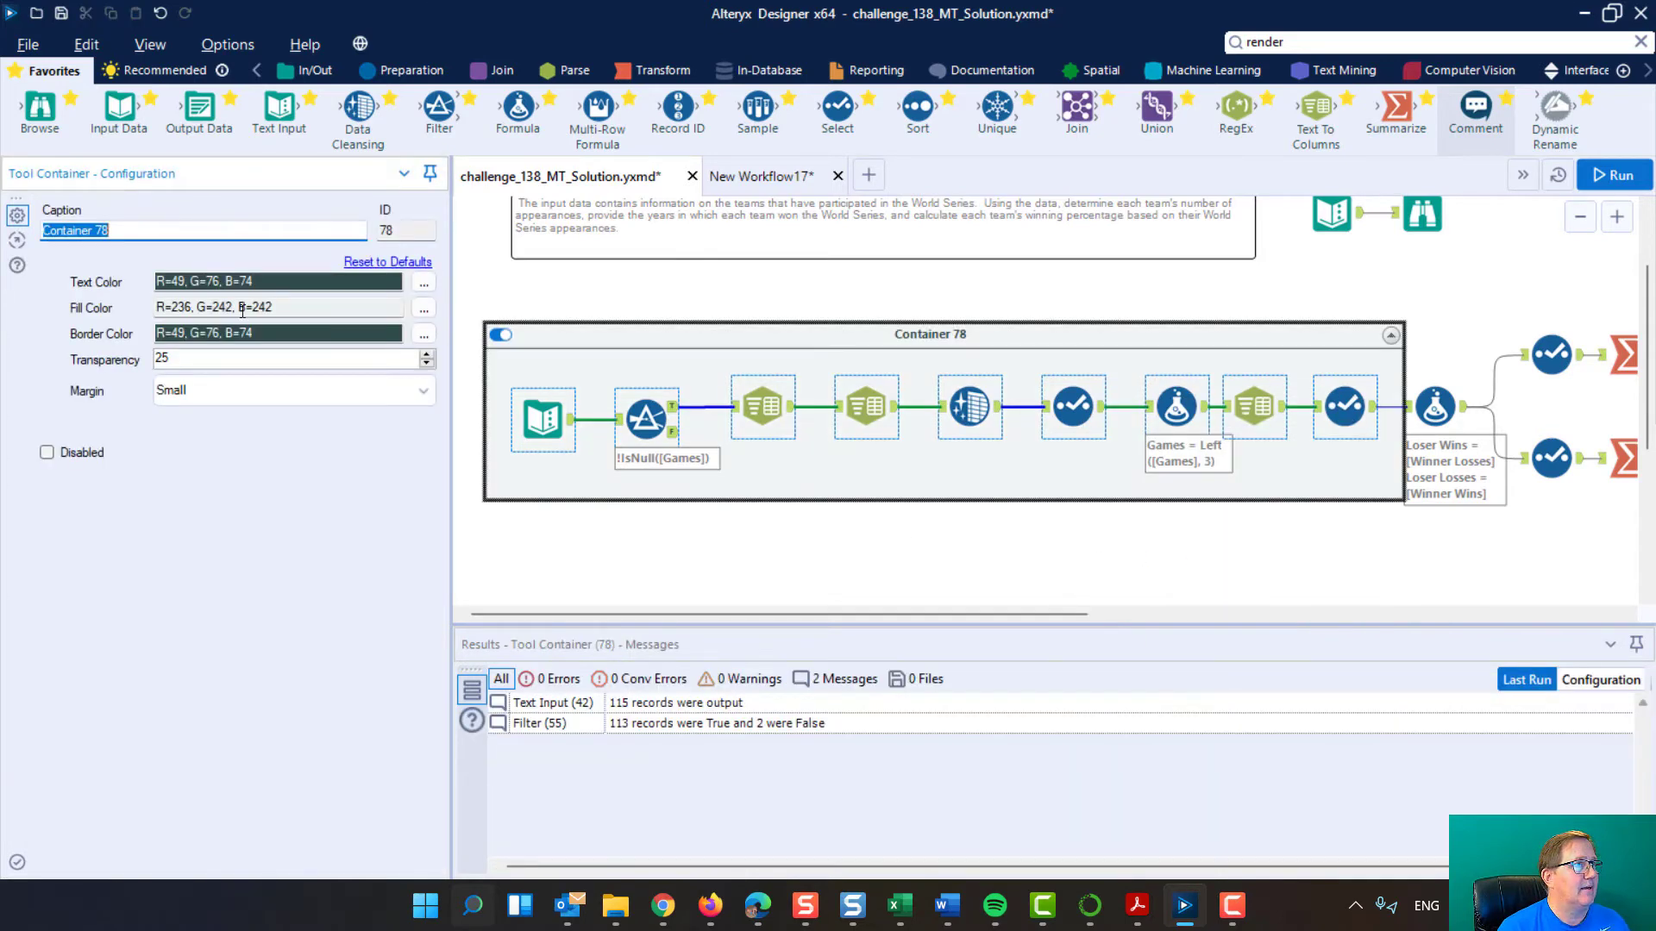
{"action": "type", "text": "Or"}
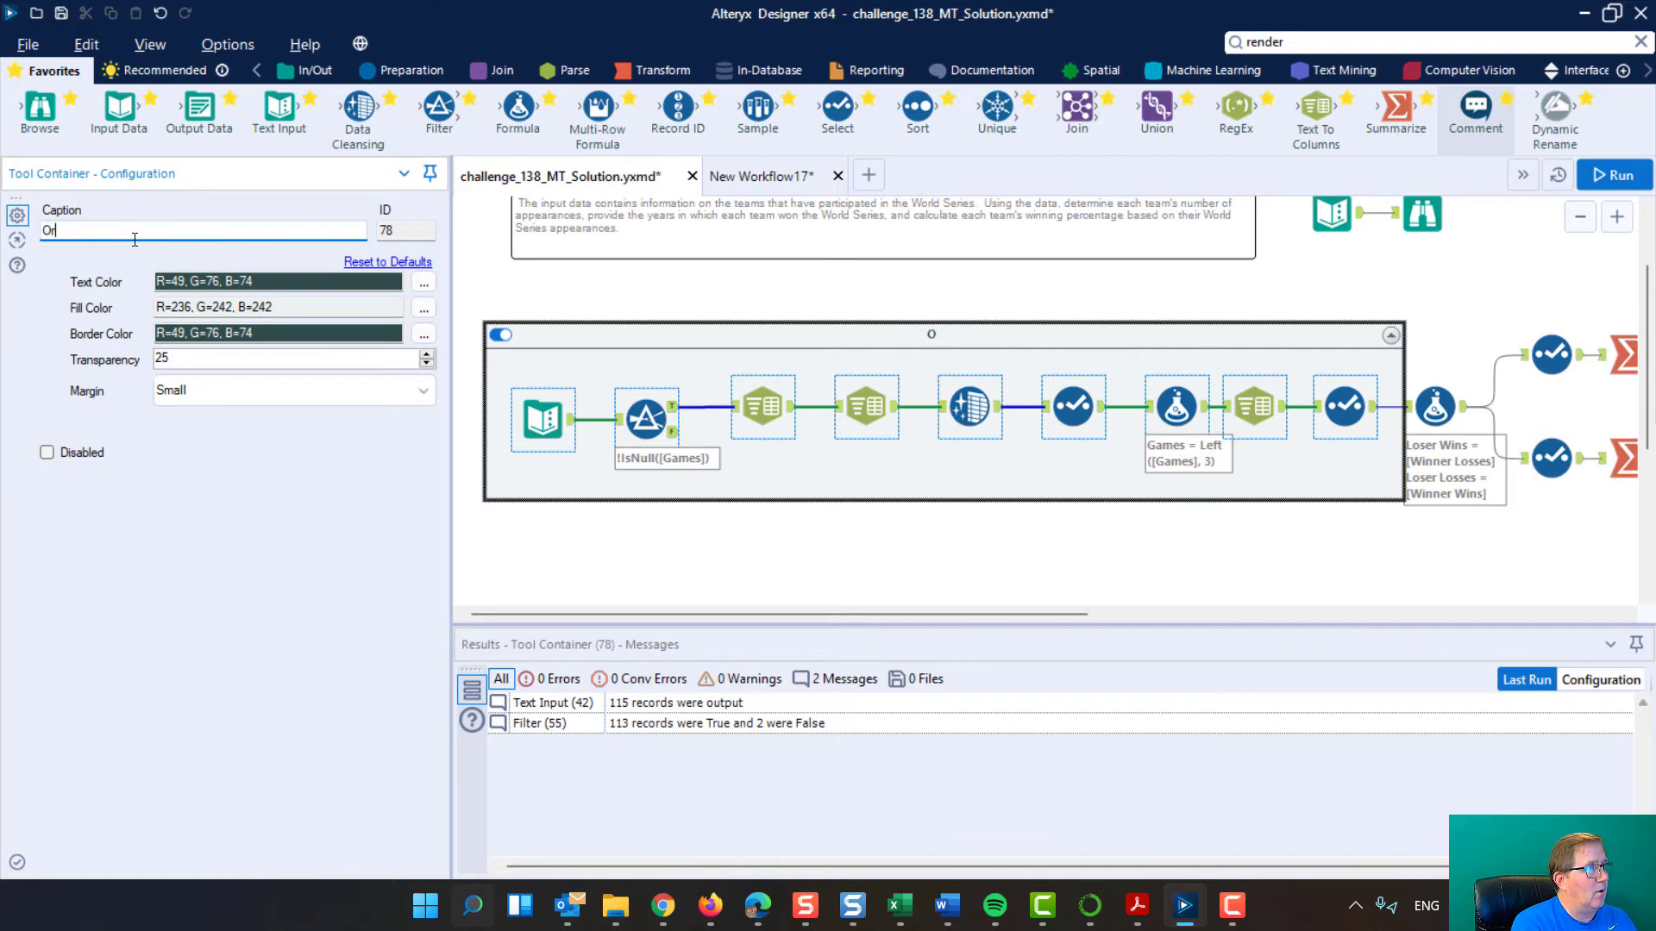
{"action": "type", "text": "ganize data"}
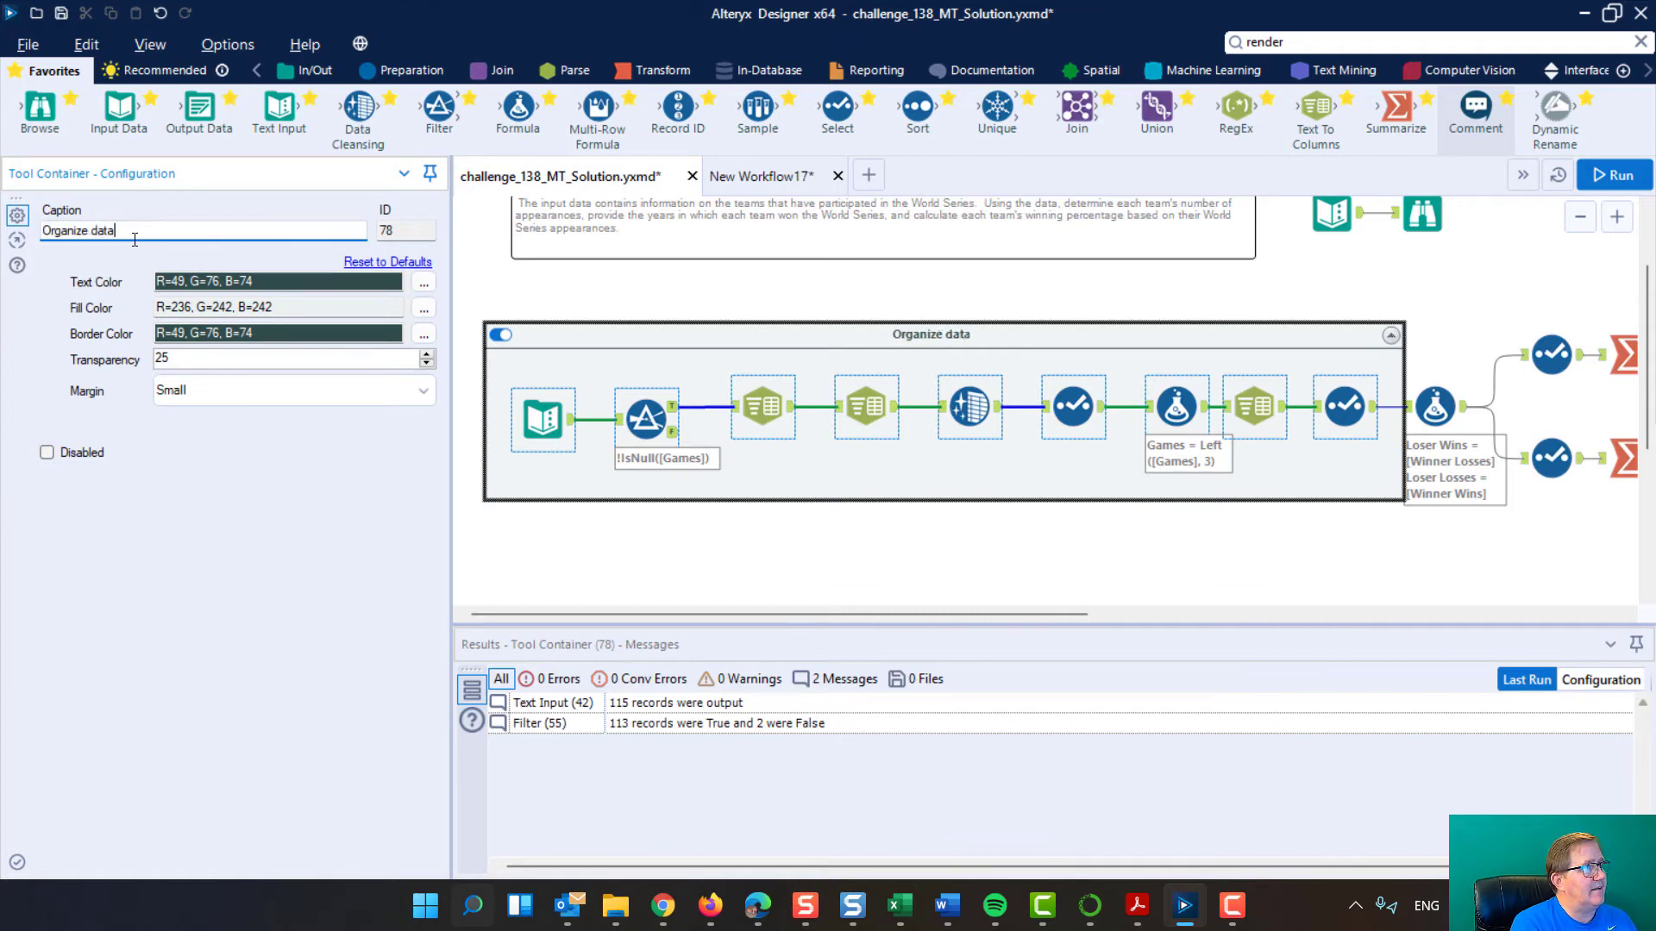
Set the container's fill color to light cyan R=128, G=255, B=255 and shift it slightly left, clear of the next Formula tool
{"action": "left_click", "coordinate": [423, 308]}
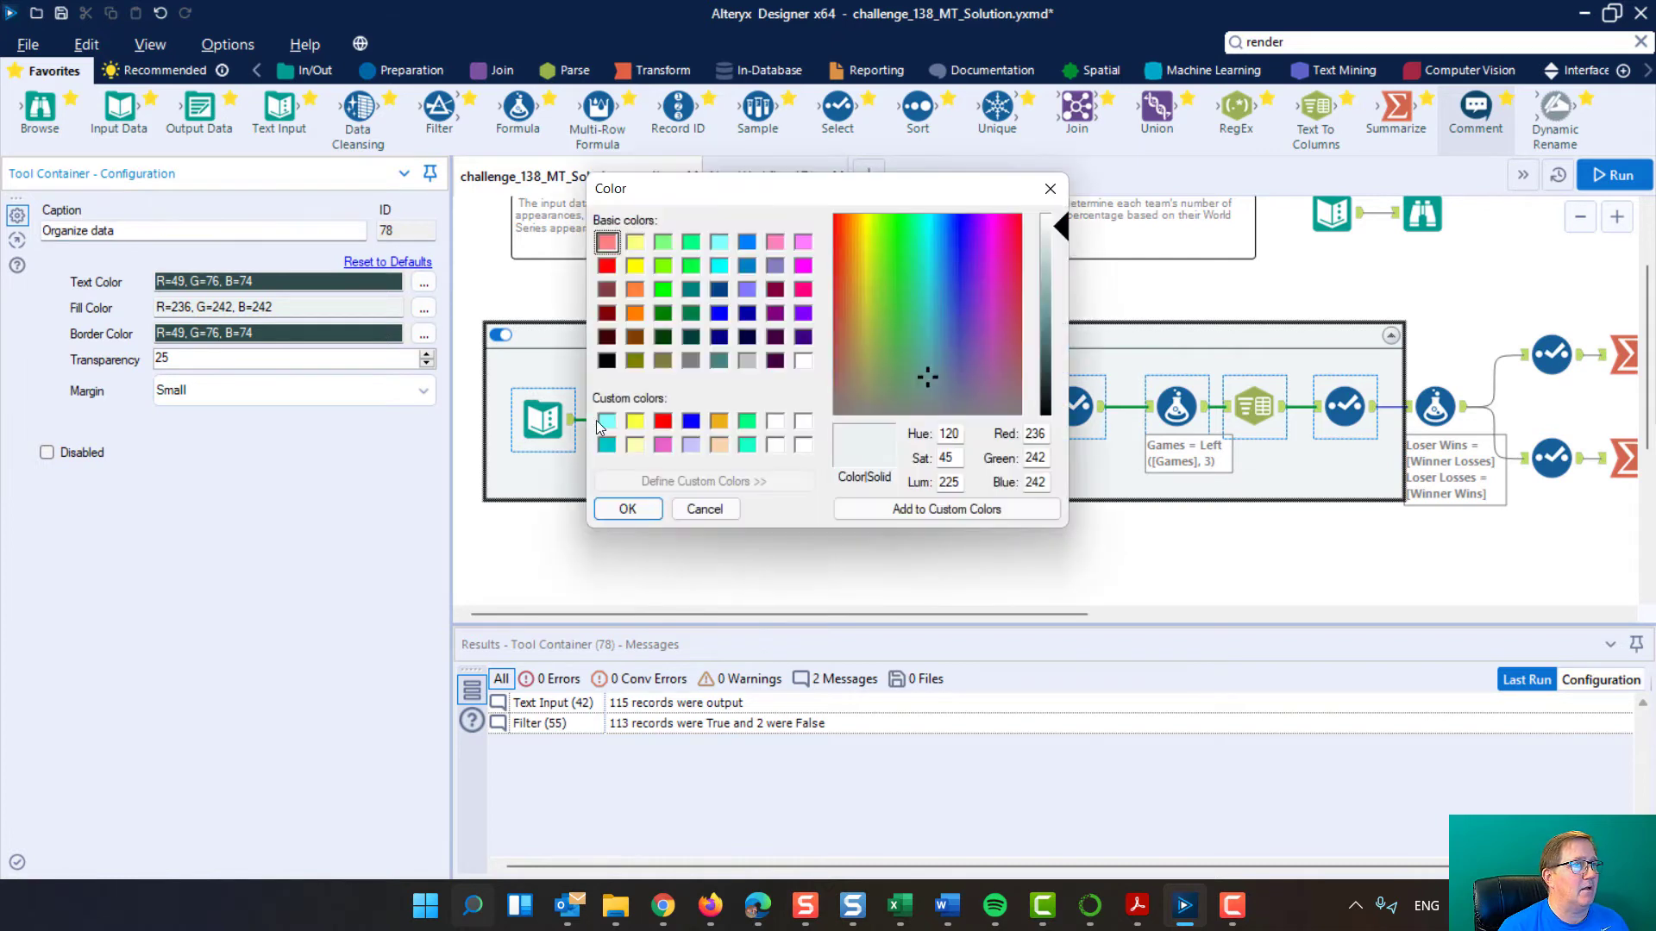
{"action": "left_click", "coordinate": [606, 421]}
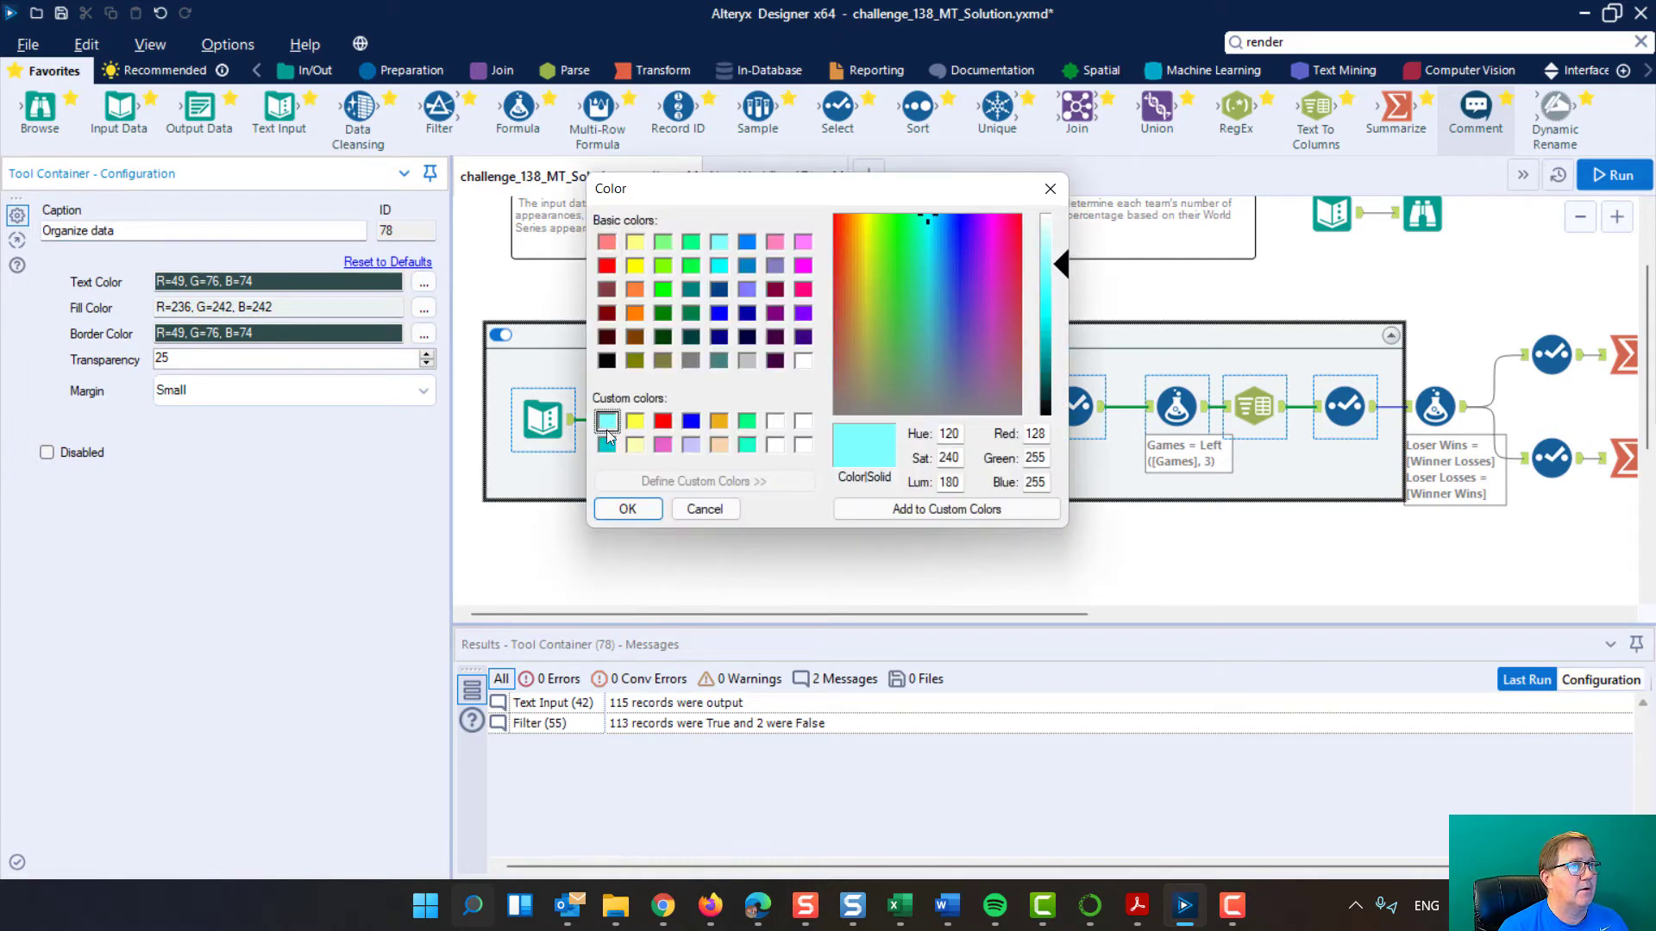
{"action": "left_click", "coordinate": [624, 509]}
{"action": "left_click", "coordinate": [905, 543]}
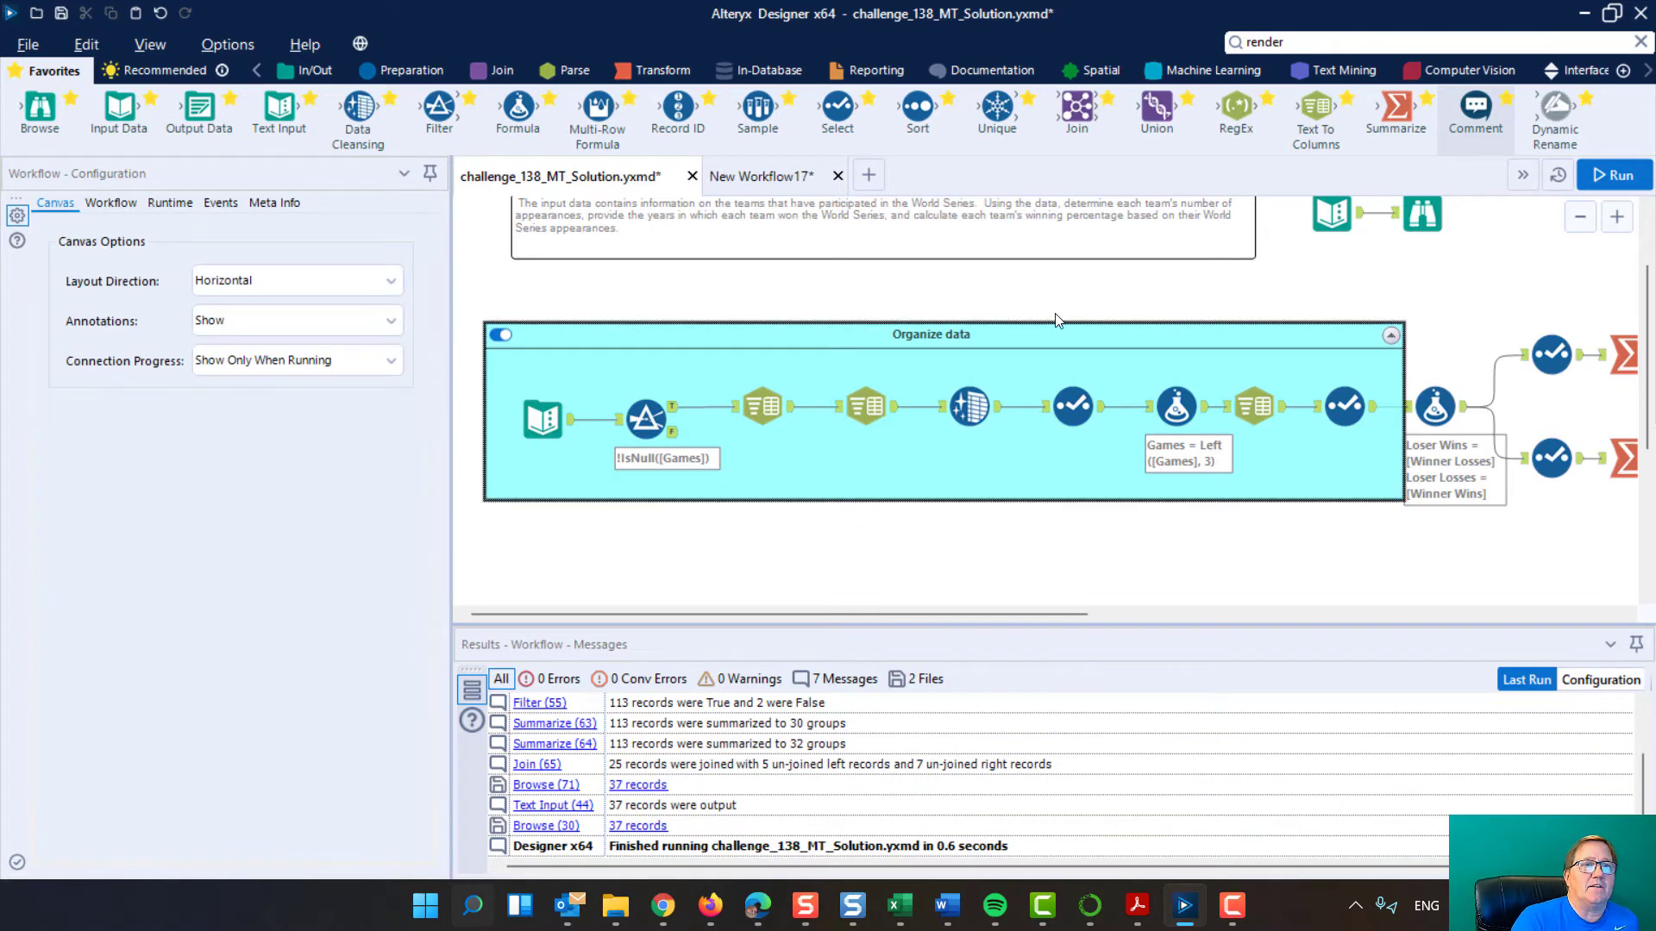
{"action": "mouse_move", "coordinate": [1053, 332]}
{"action": "left_mouse_down"}
{"action": "mouse_move", "coordinate": [1027, 334]}
{"action": "mouse_move", "coordinate": [1035, 492]}
{"action": "mouse_move", "coordinate": [1001, 322]}
{"action": "mouse_move", "coordinate": [1038, 333]}
{"action": "left_mouse_up"}
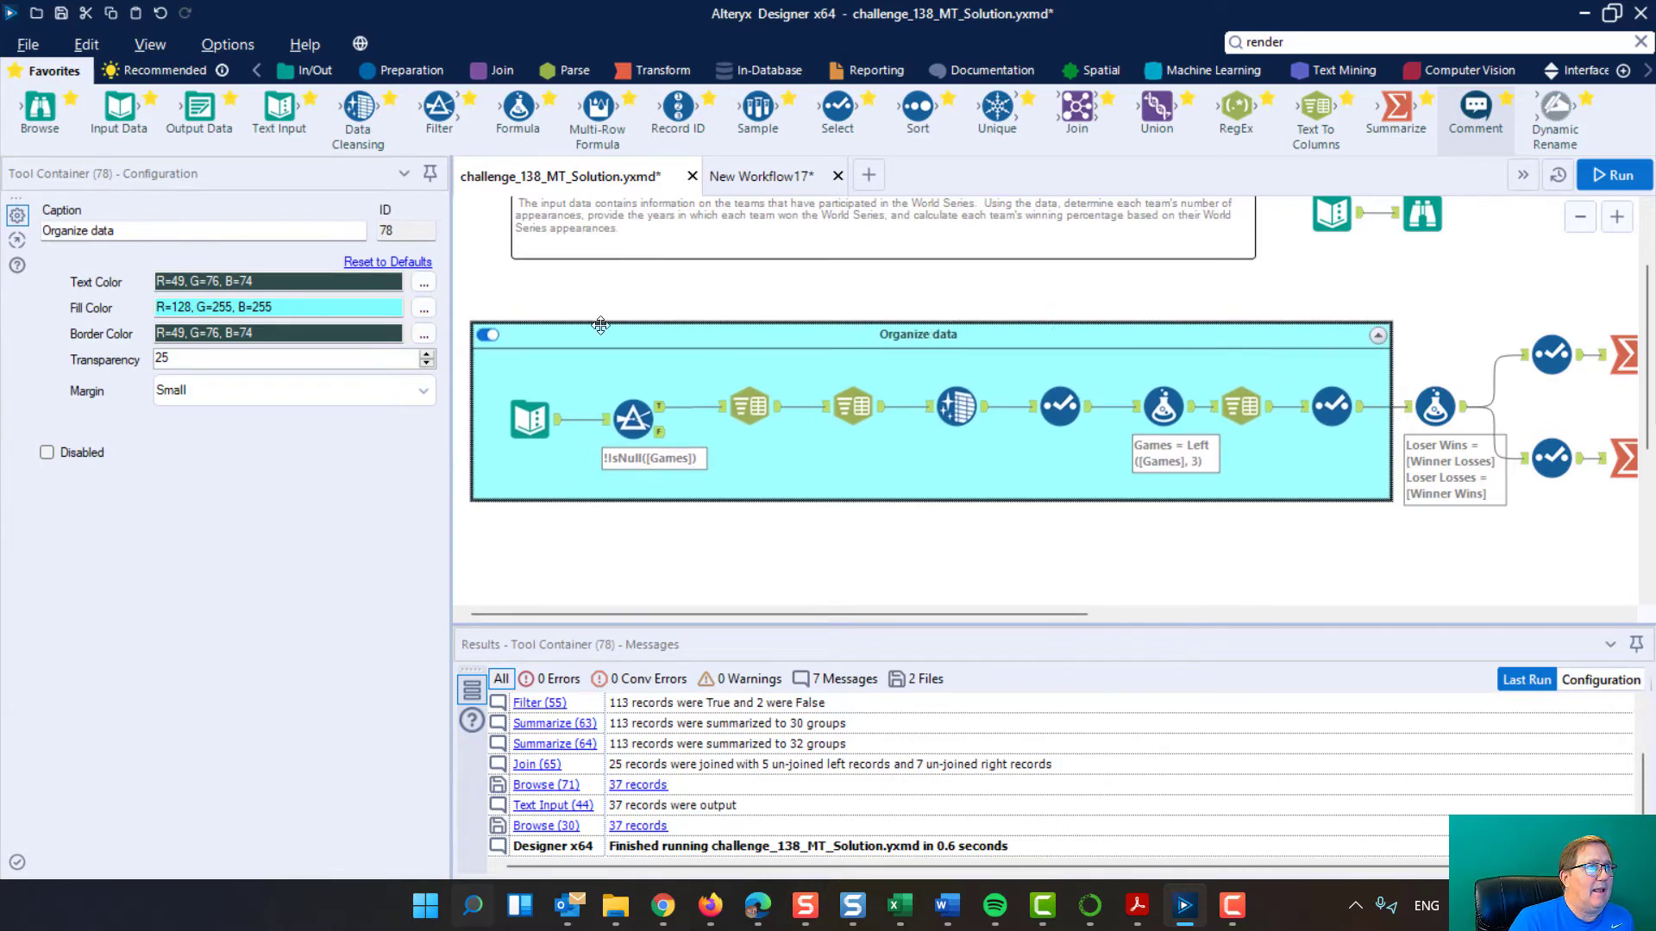
Try disabling and collapsing the "Organize data" container, and restore it to expanded and enabled
{"action": "left_click", "coordinate": [486, 336]}
{"action": "left_click", "coordinate": [1376, 338]}
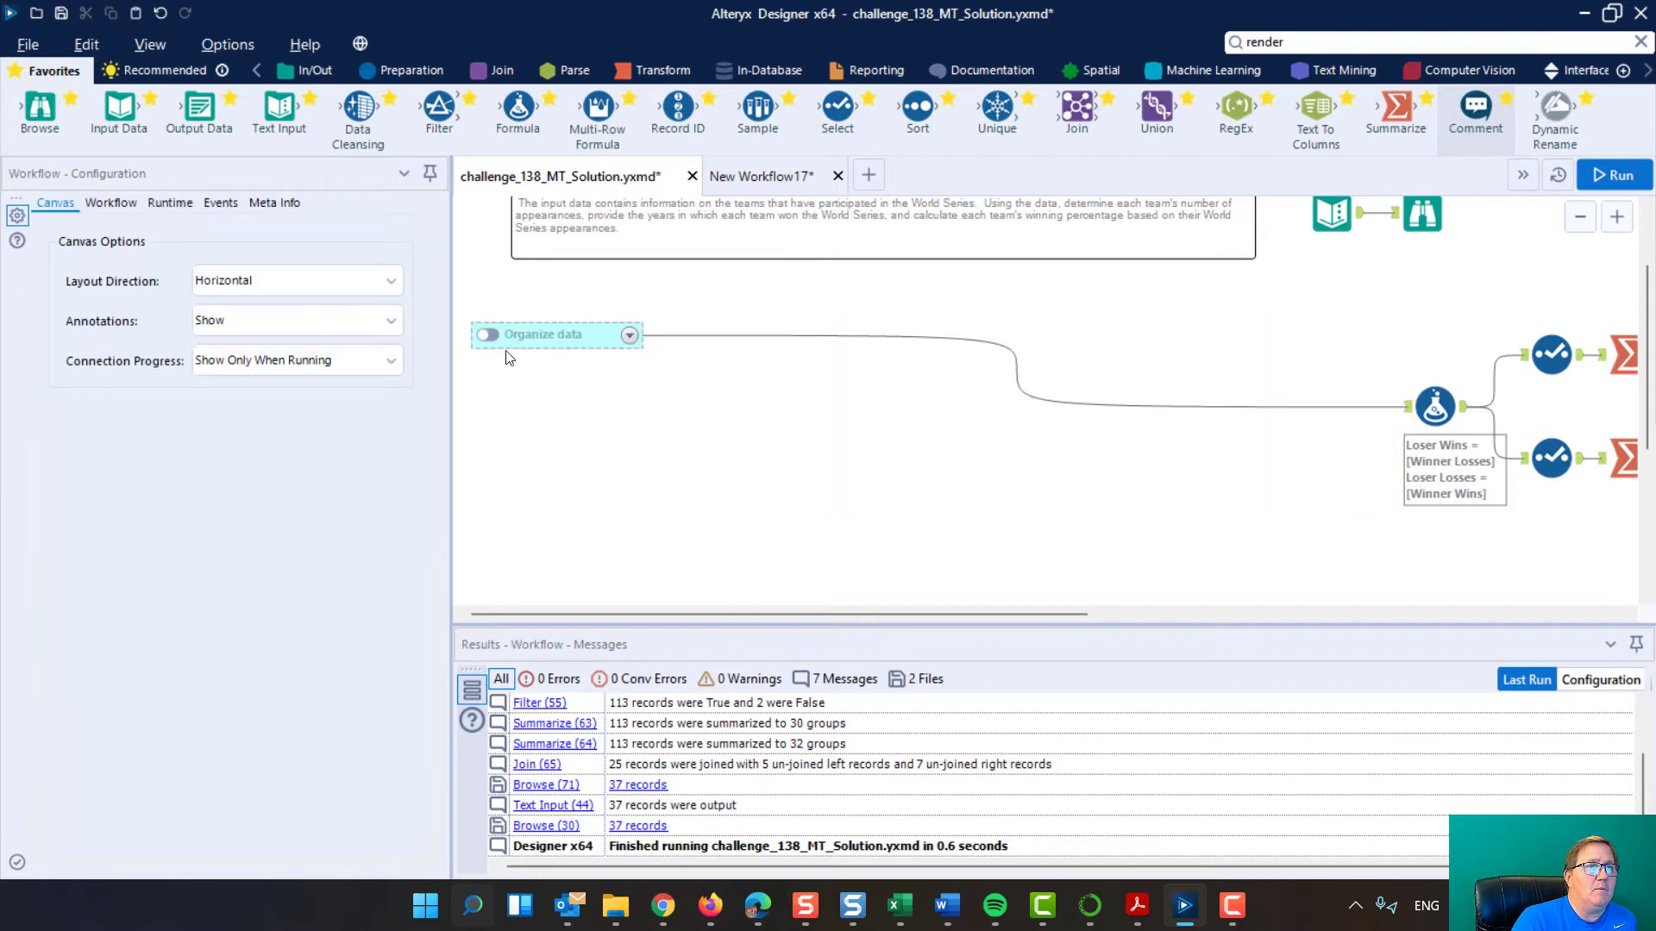
{"action": "left_click", "coordinate": [630, 335]}
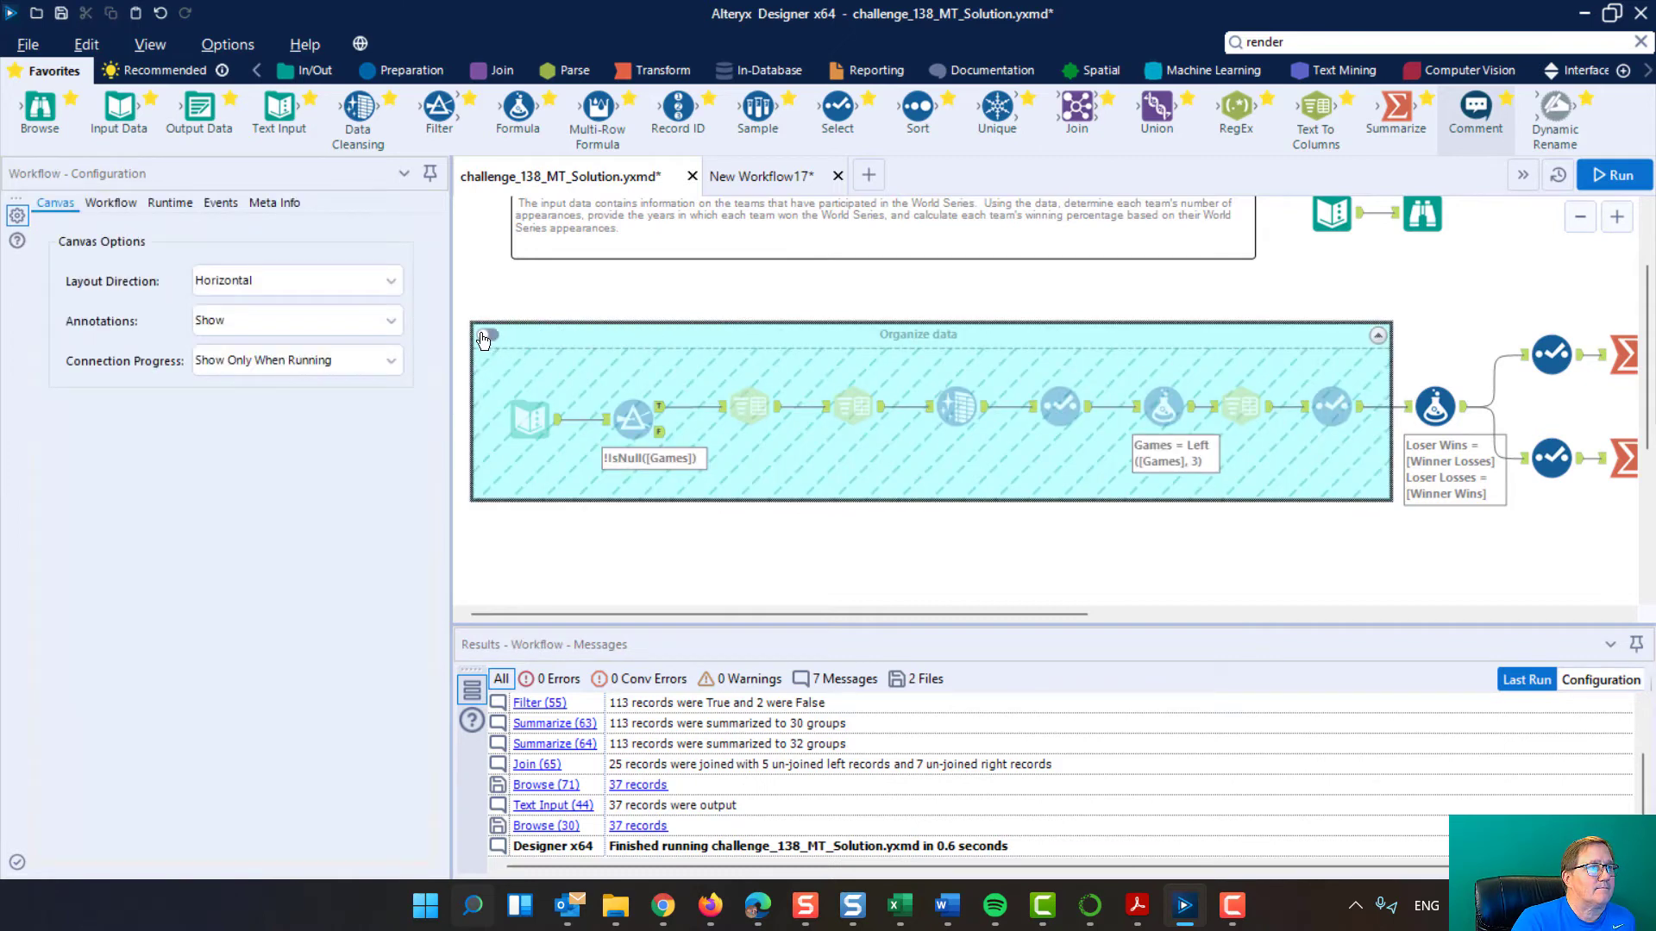
{"action": "left_click", "coordinate": [488, 336]}
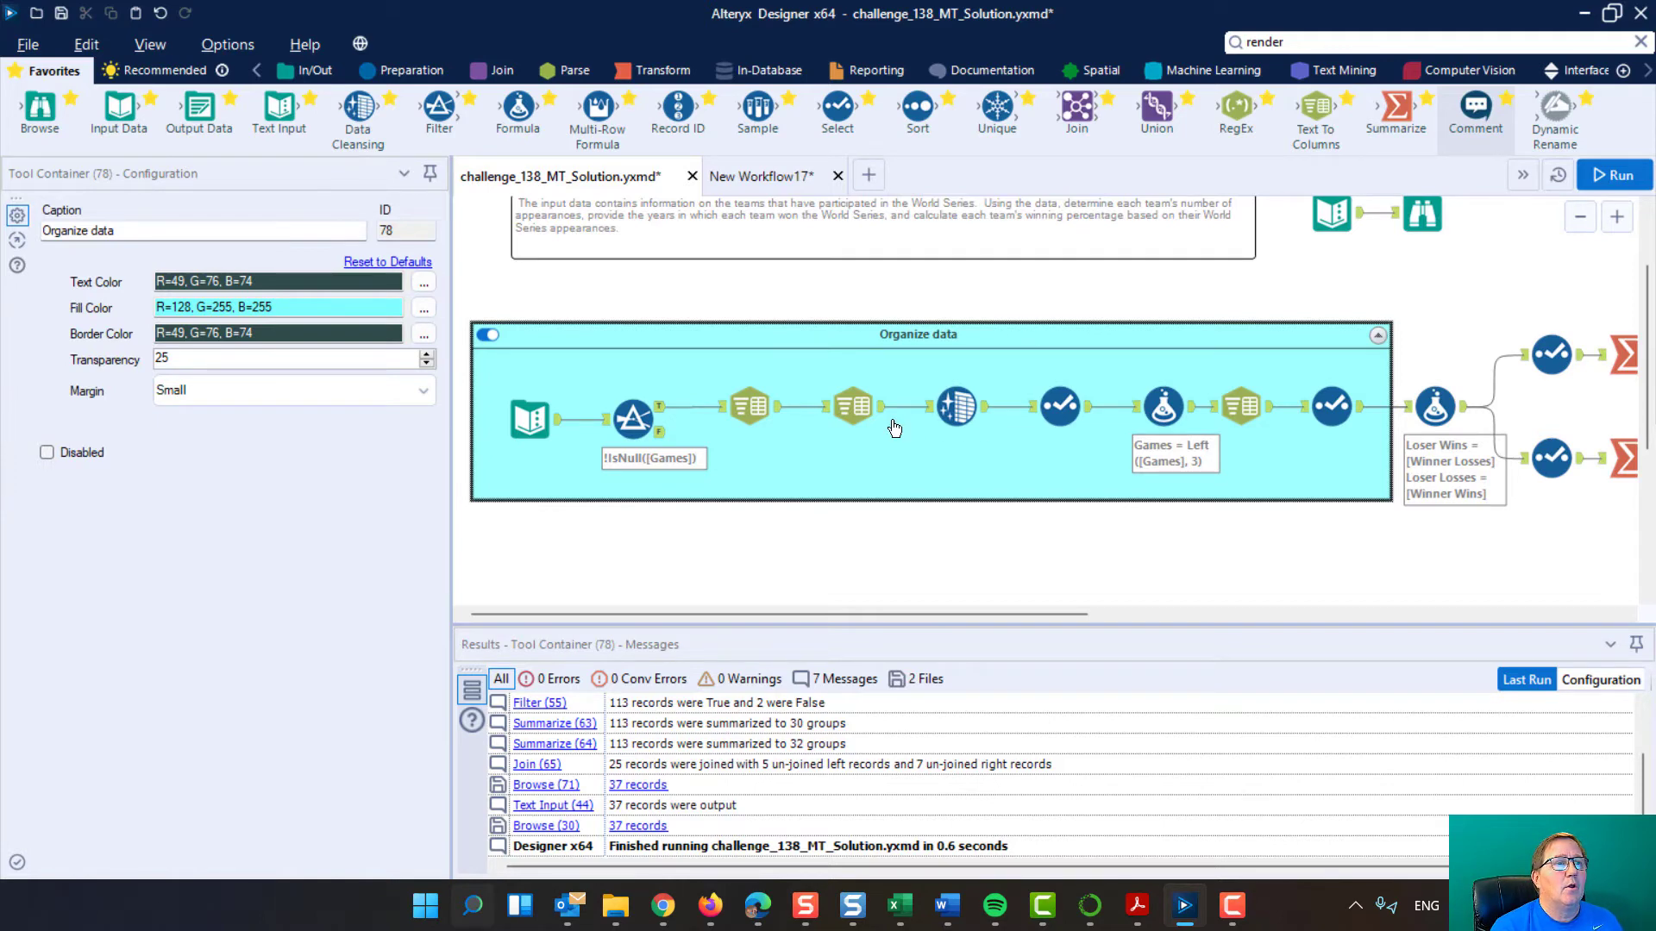
Set the "Organize data" container's margin to None and move the container slightly down
{"action": "left_click", "coordinate": [425, 396]}
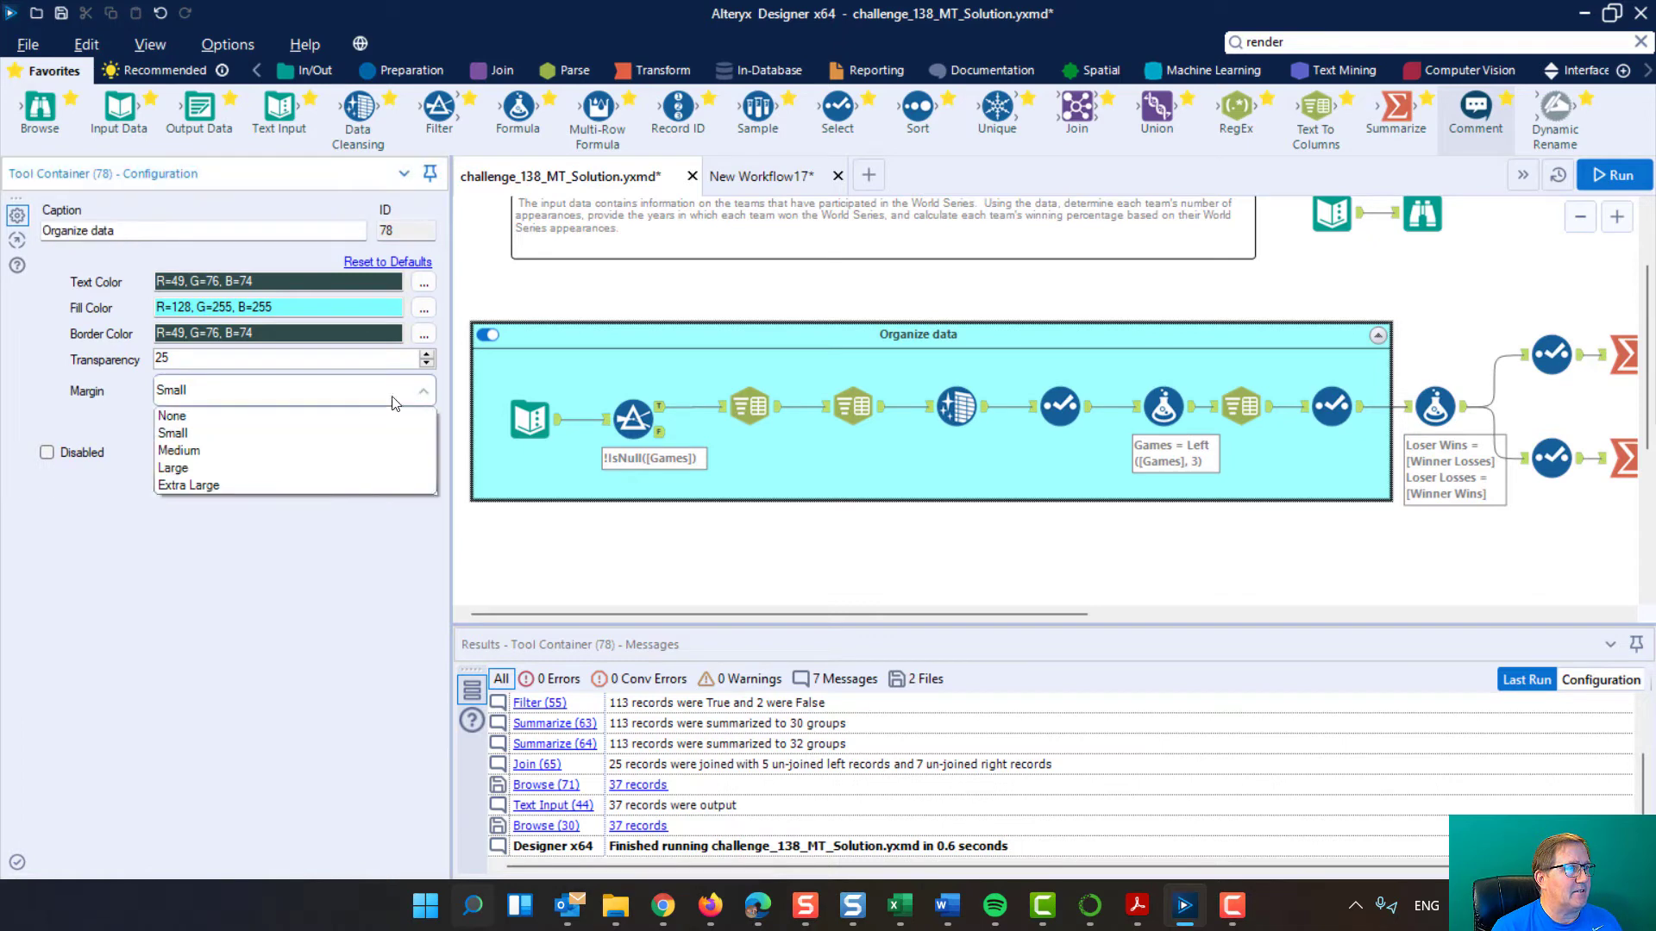
{"action": "left_click", "coordinate": [229, 417]}
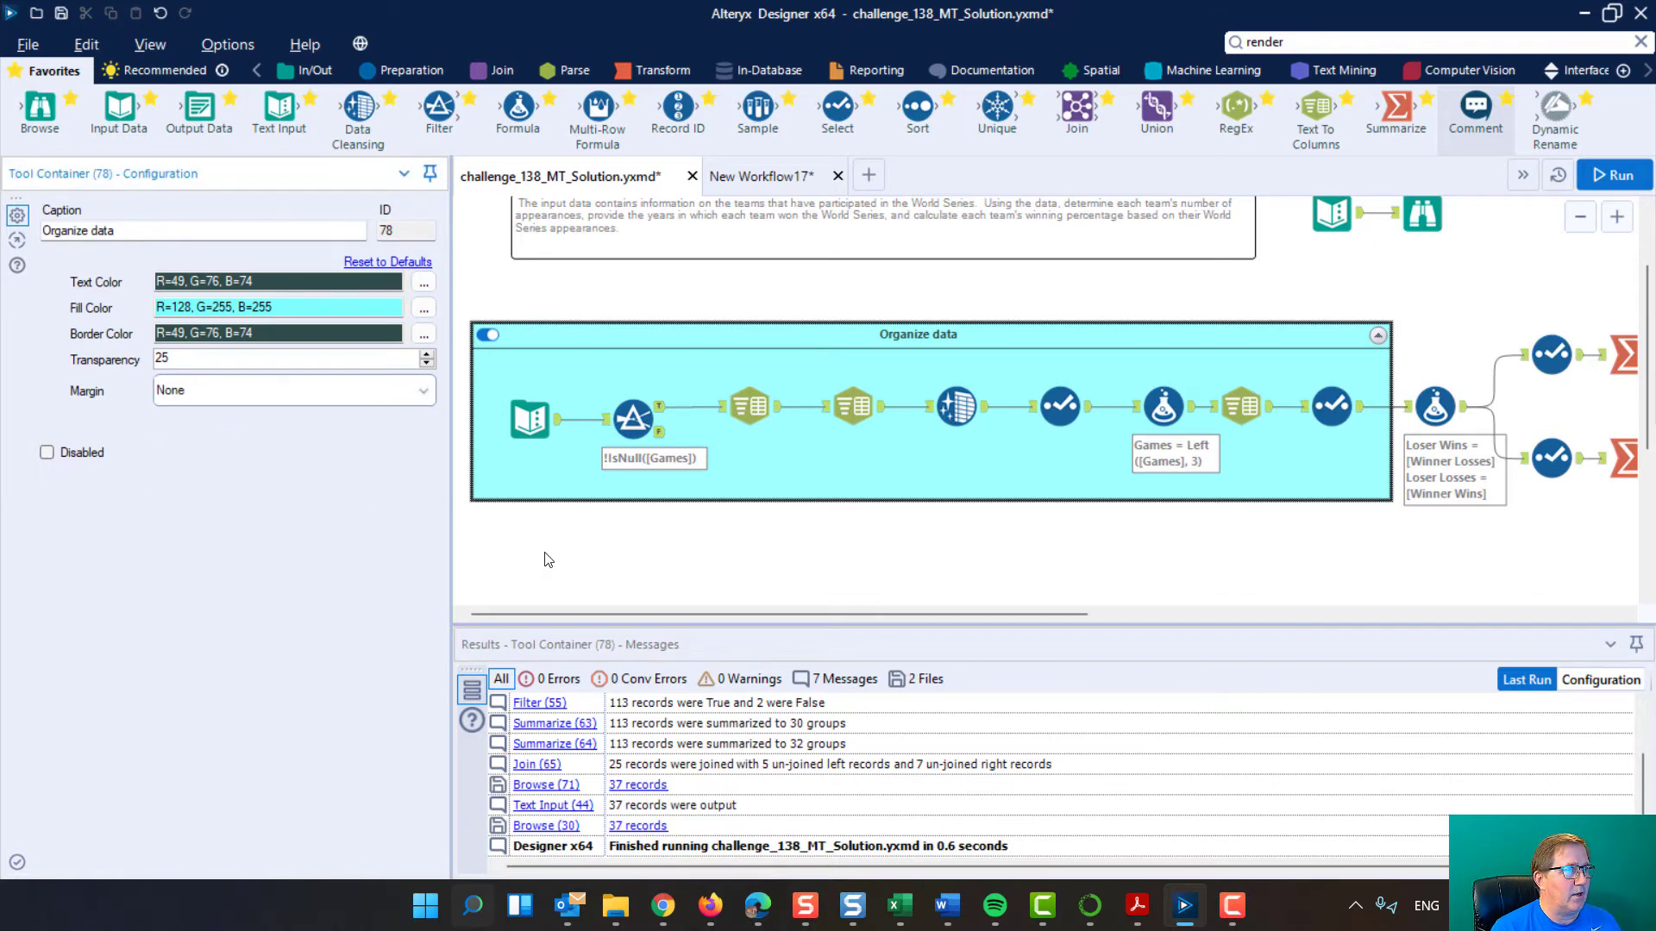
{"action": "left_click", "coordinate": [641, 569]}
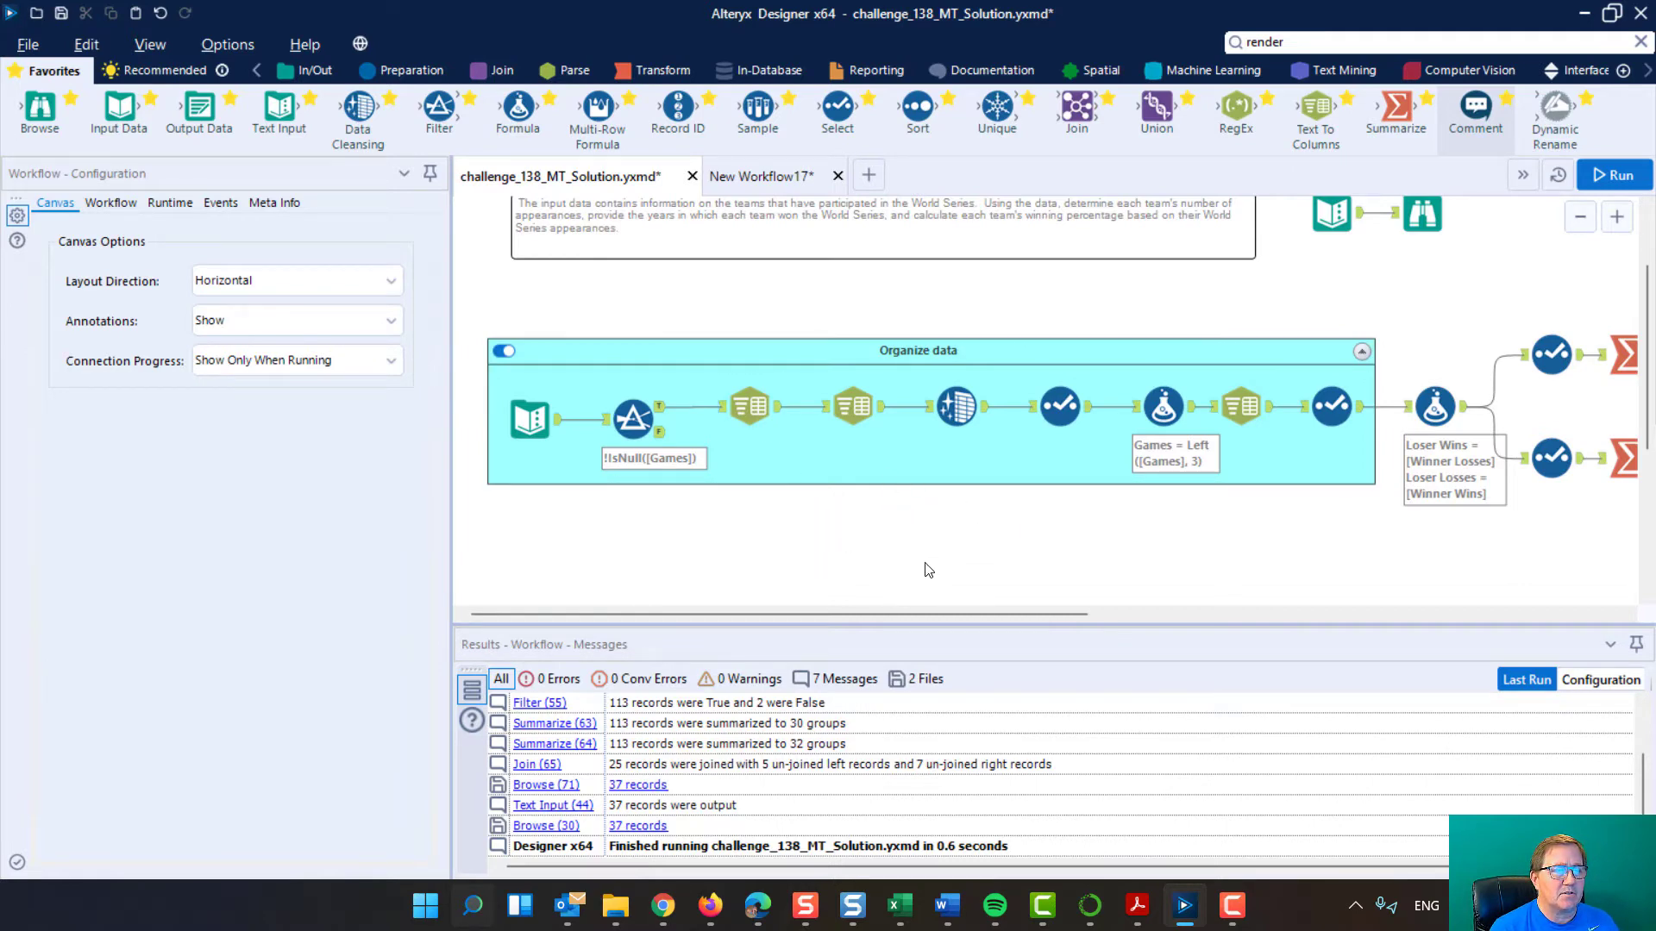
{"action": "left_click", "coordinate": [707, 353]}
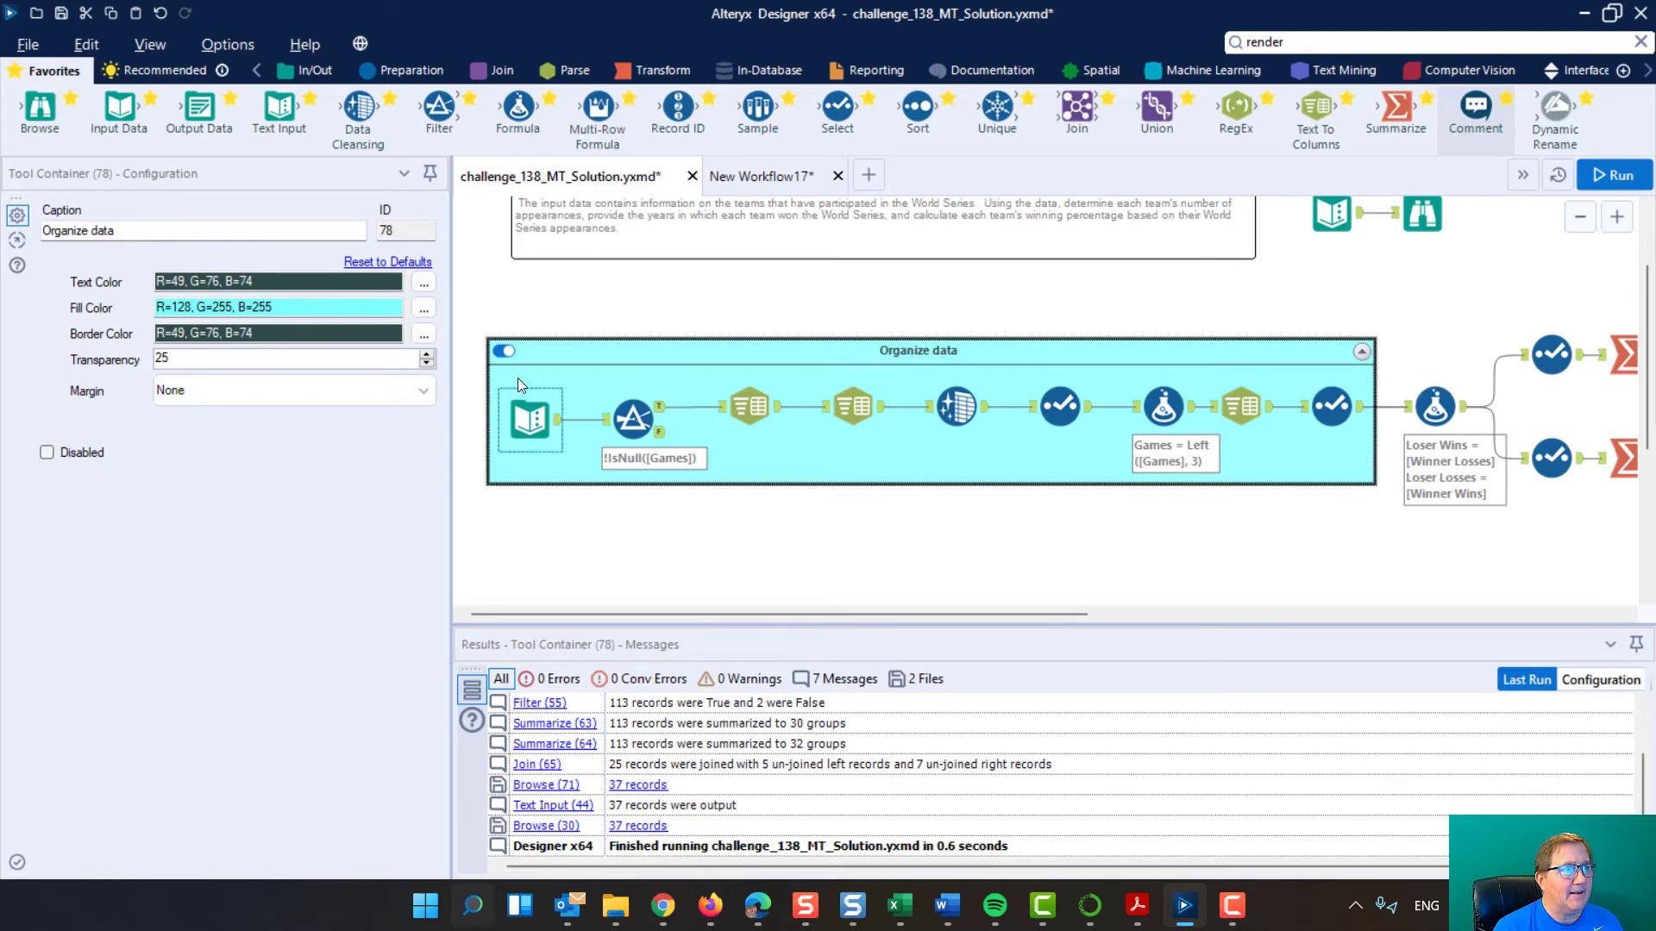
{"action": "mouse_move", "coordinate": [600, 346]}
{"action": "left_mouse_down"}
{"action": "mouse_move", "coordinate": [597, 396]}
{"action": "mouse_move", "coordinate": [589, 356]}
{"action": "left_mouse_up"}
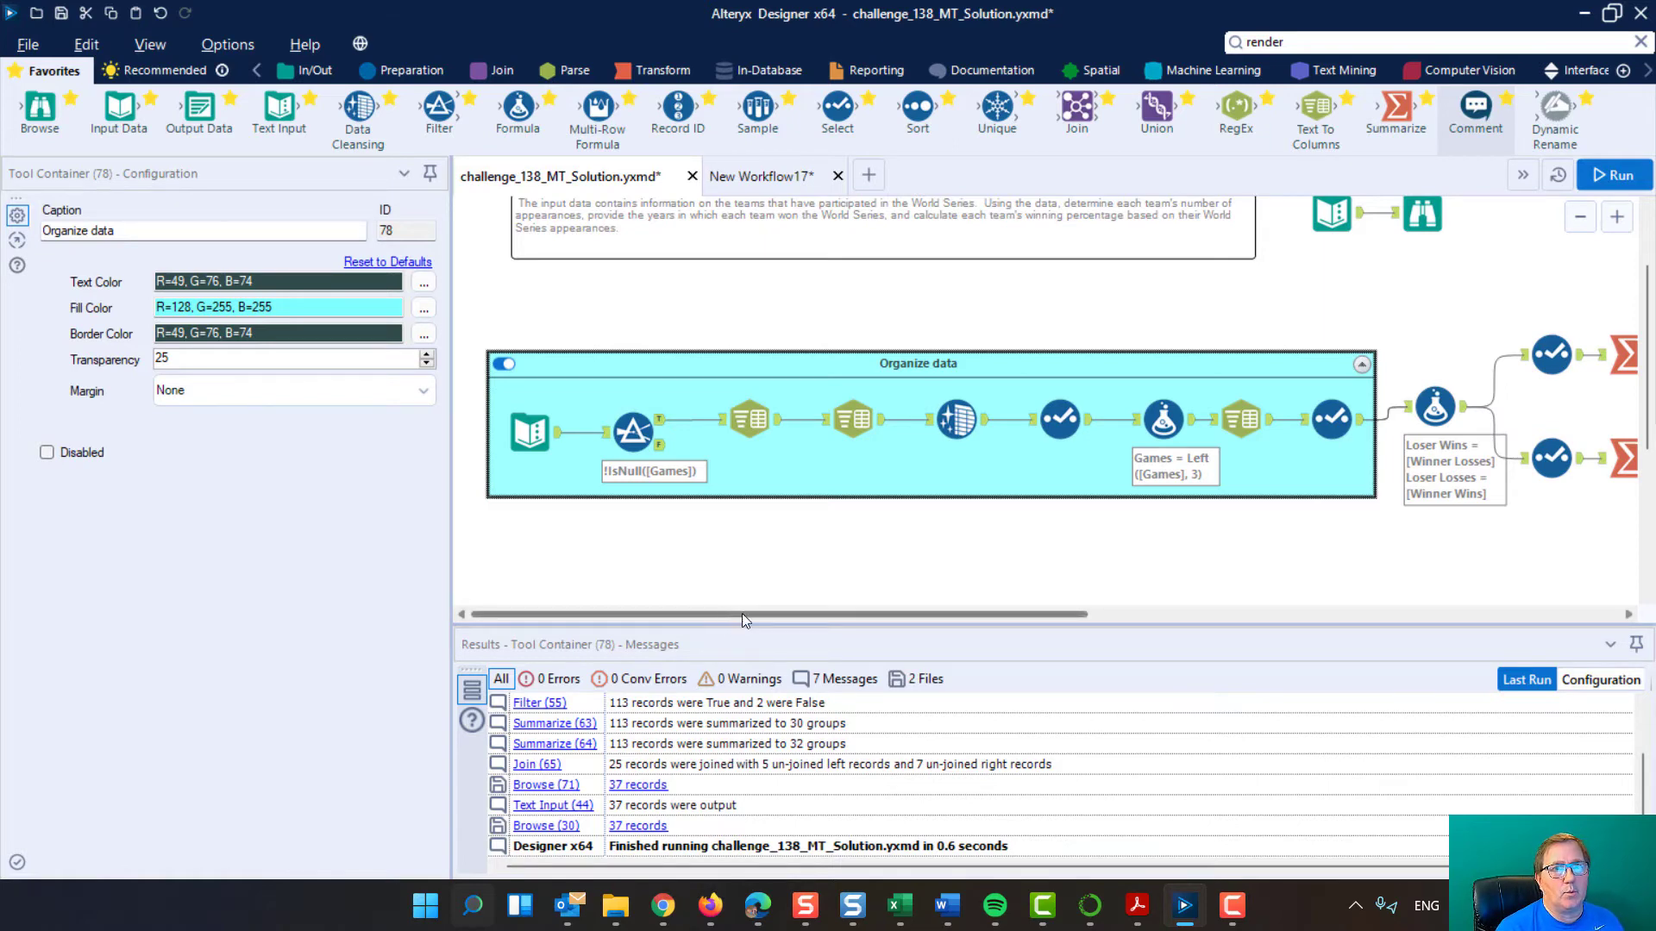
Compare the output of the container's last Select tool with that of the Formula tool calculating Loser Wins and Loser Losses
{"action": "left_click_drag", "start_coordinate": [742, 613], "coordinate": [1106, 603]}
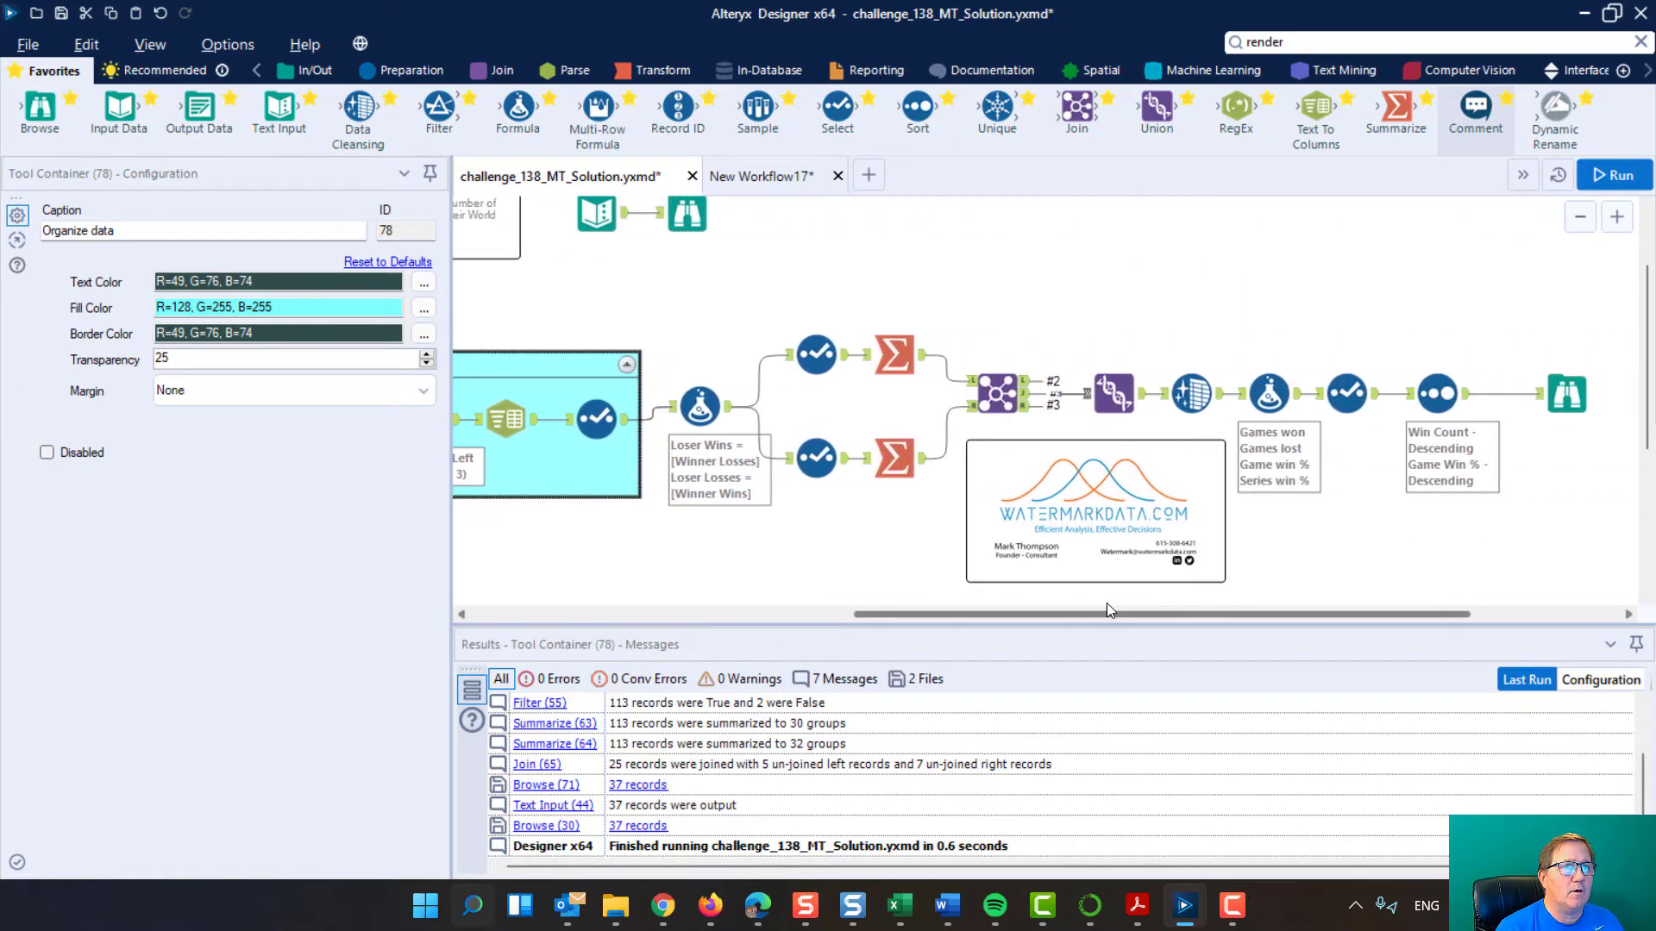
{"action": "left_click", "coordinate": [605, 421]}
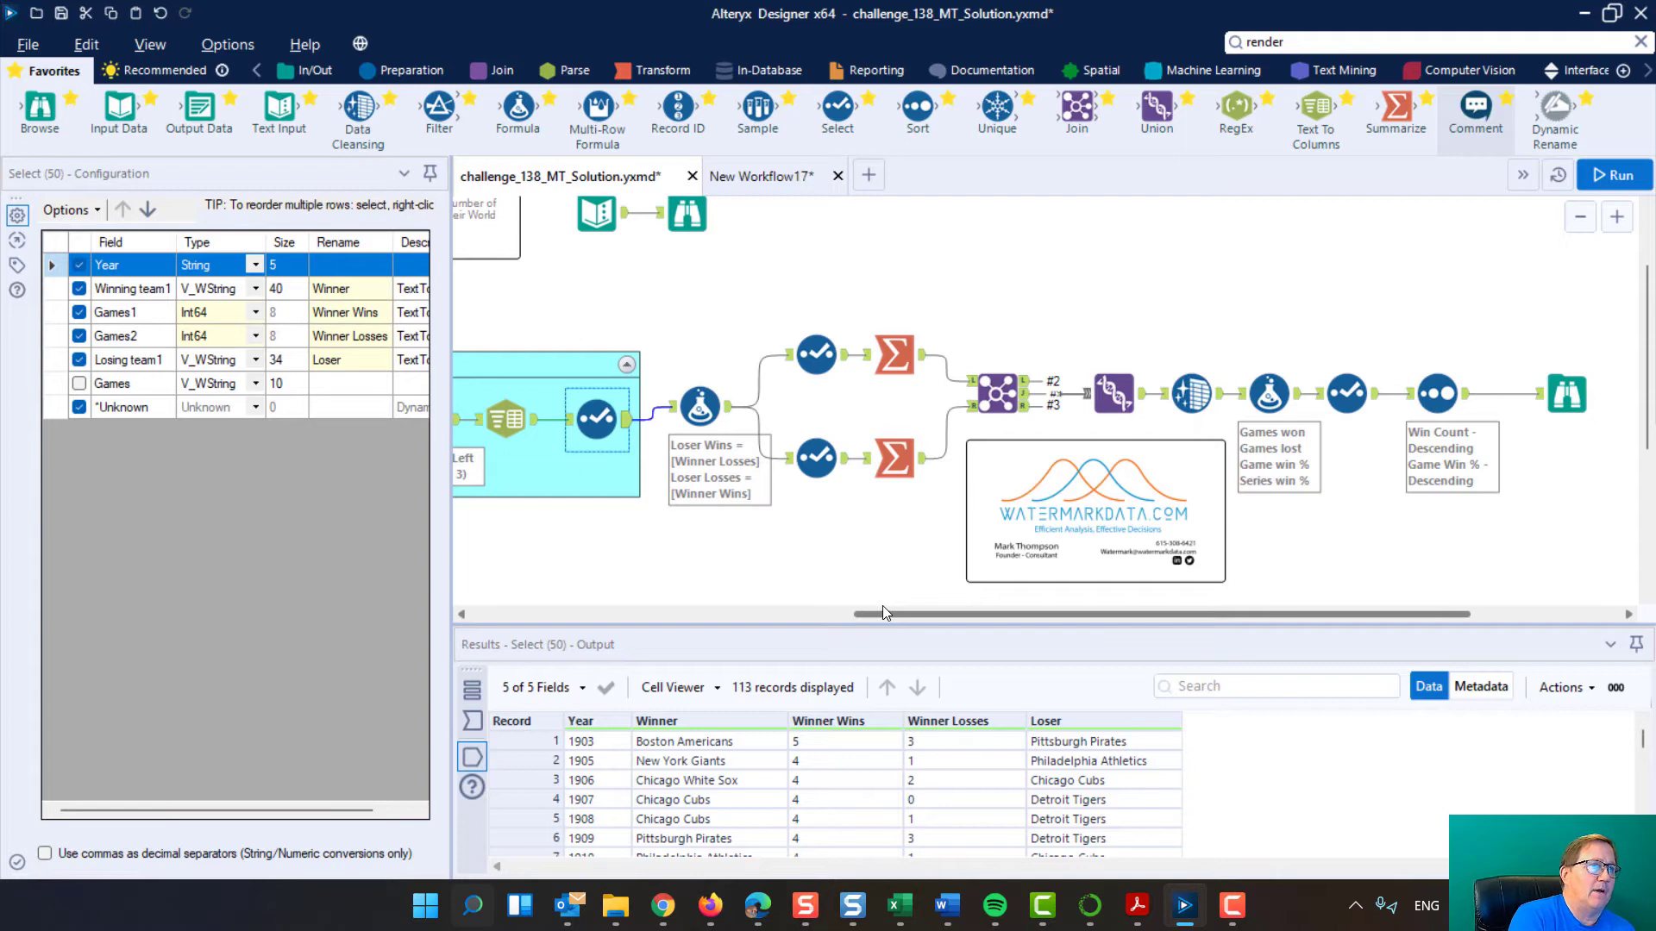
{"action": "left_click", "coordinate": [695, 403]}
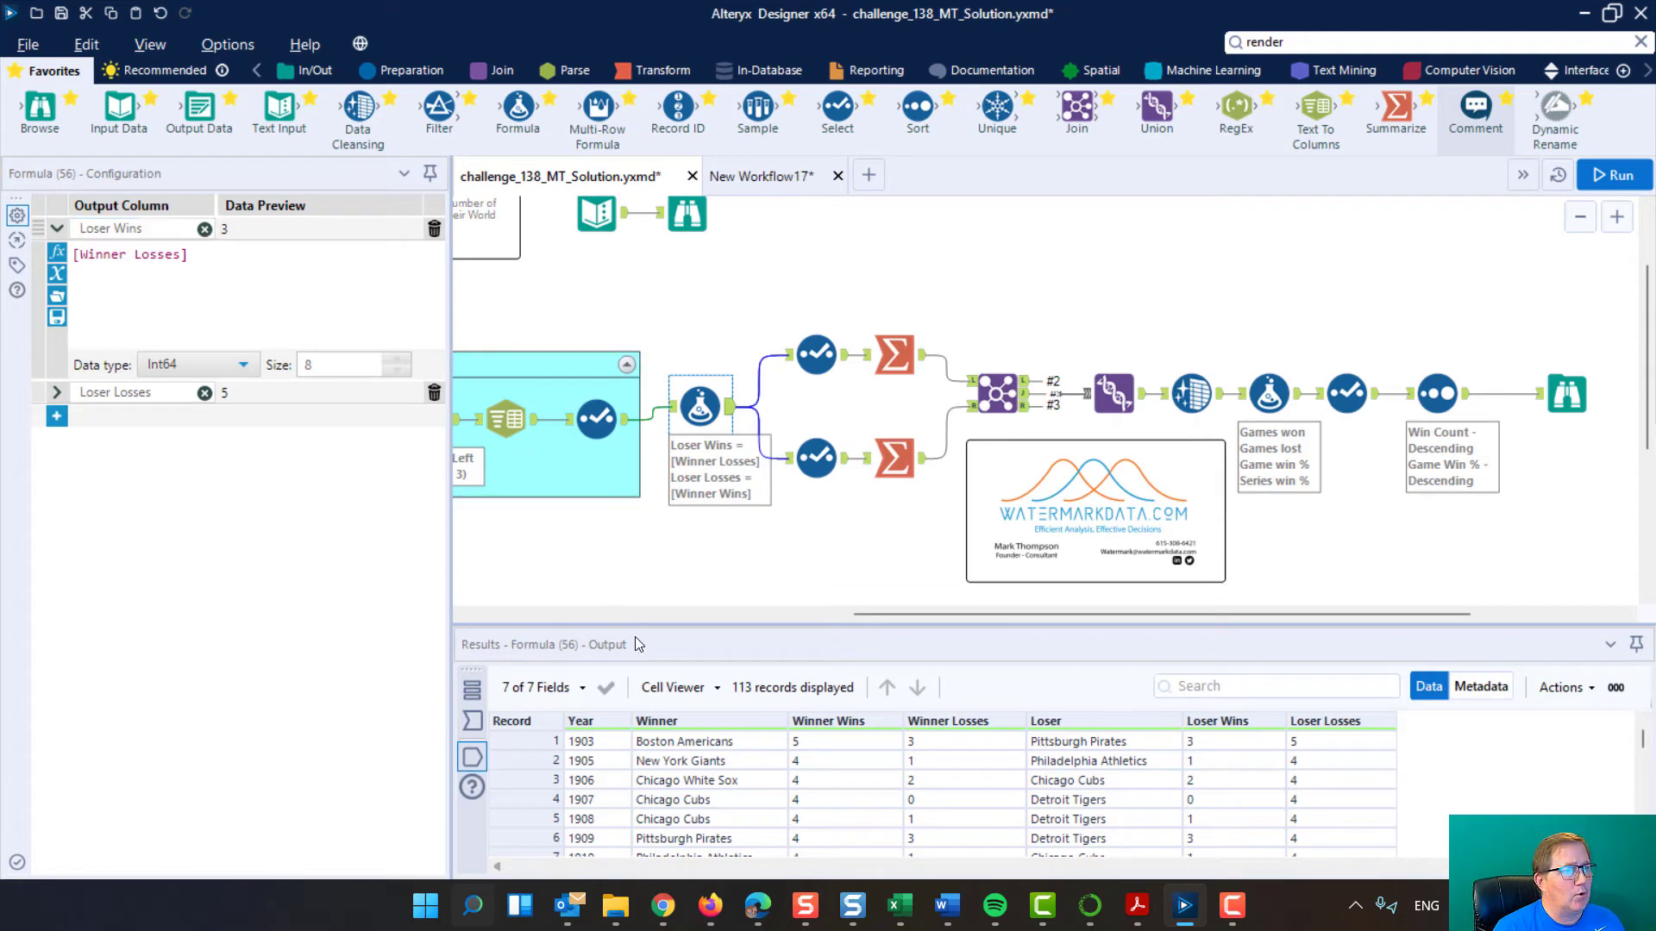
{"action": "left_click", "coordinate": [596, 419]}
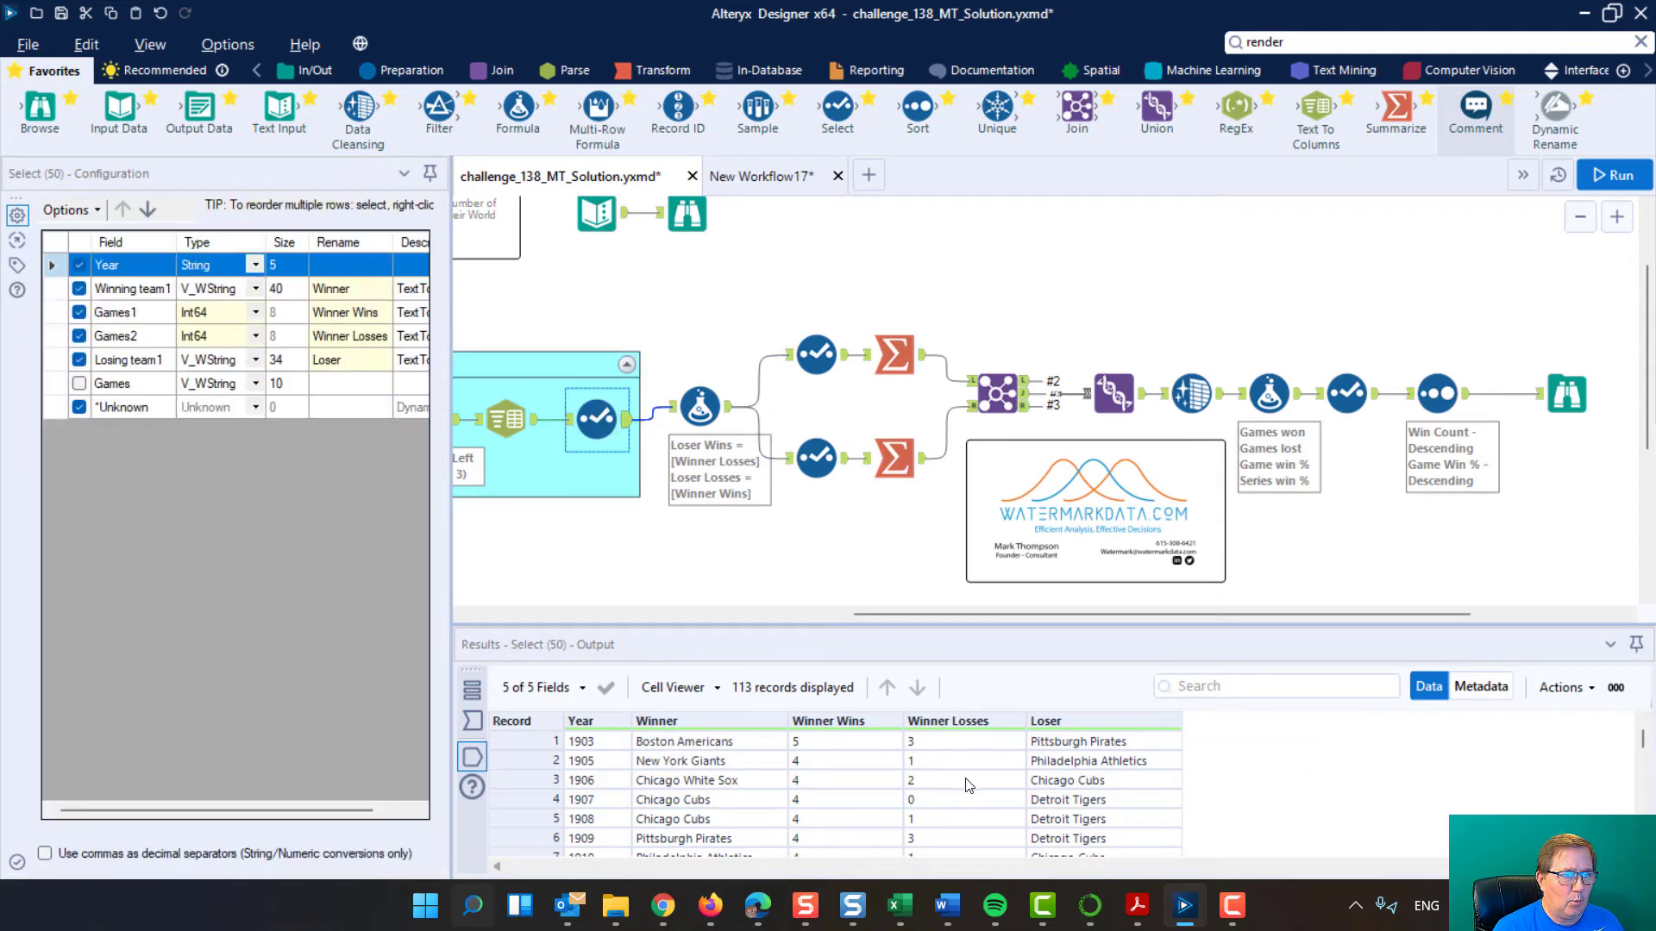
{"action": "left_click", "coordinate": [700, 402]}
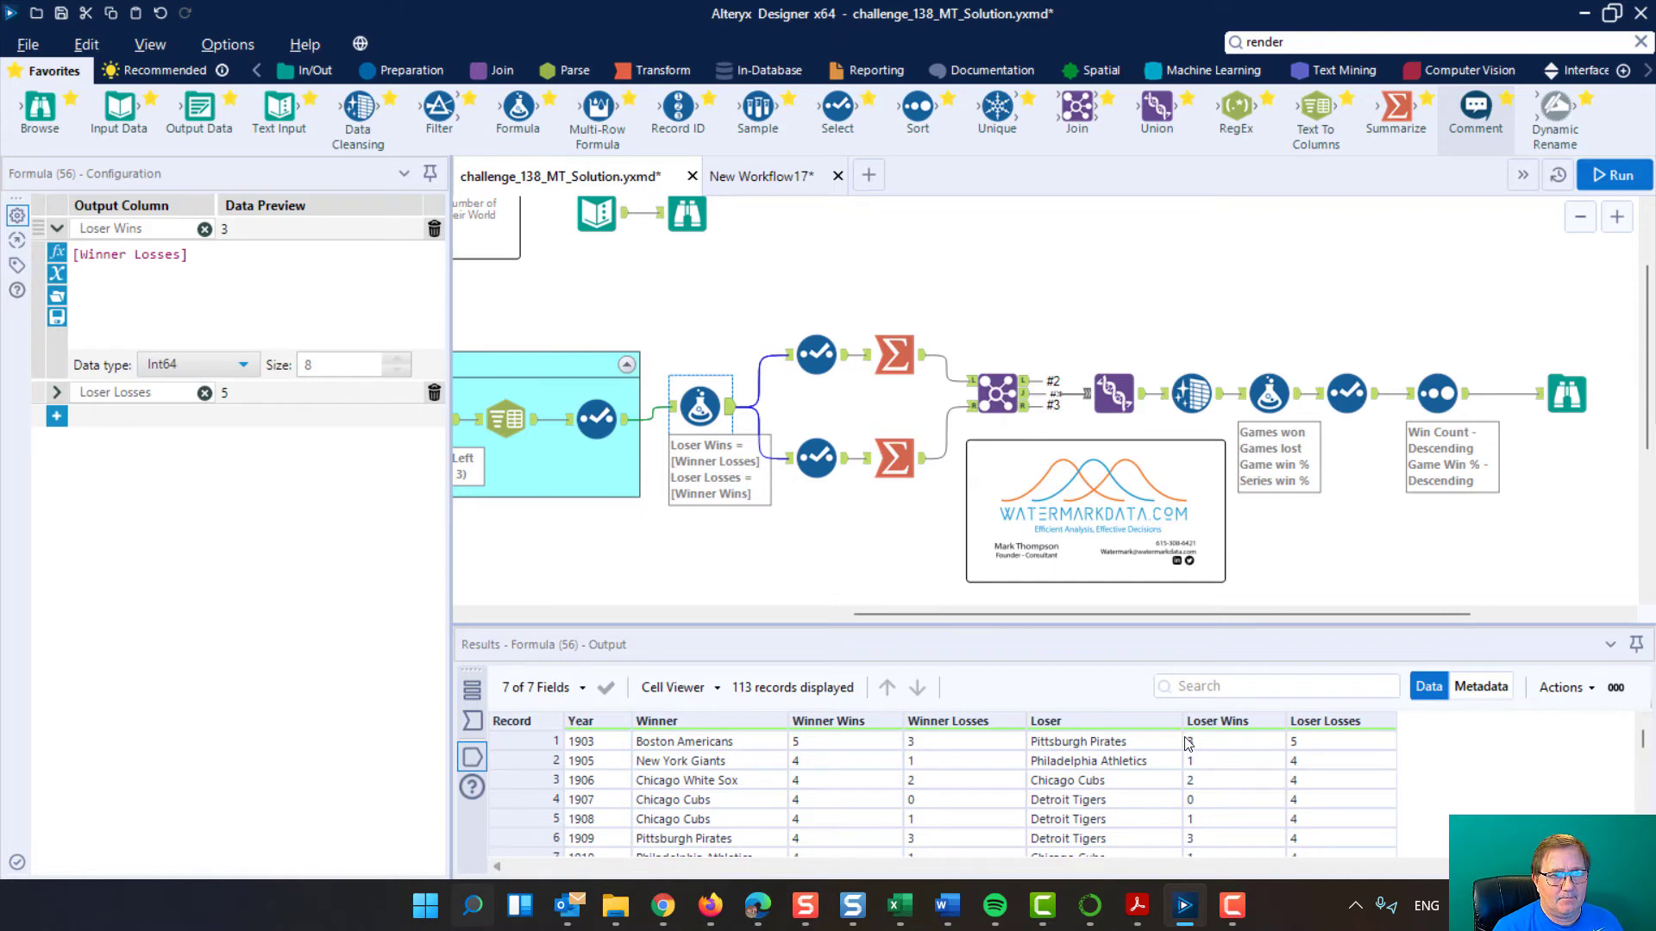
{"action": "left_click", "coordinate": [1100, 747]}
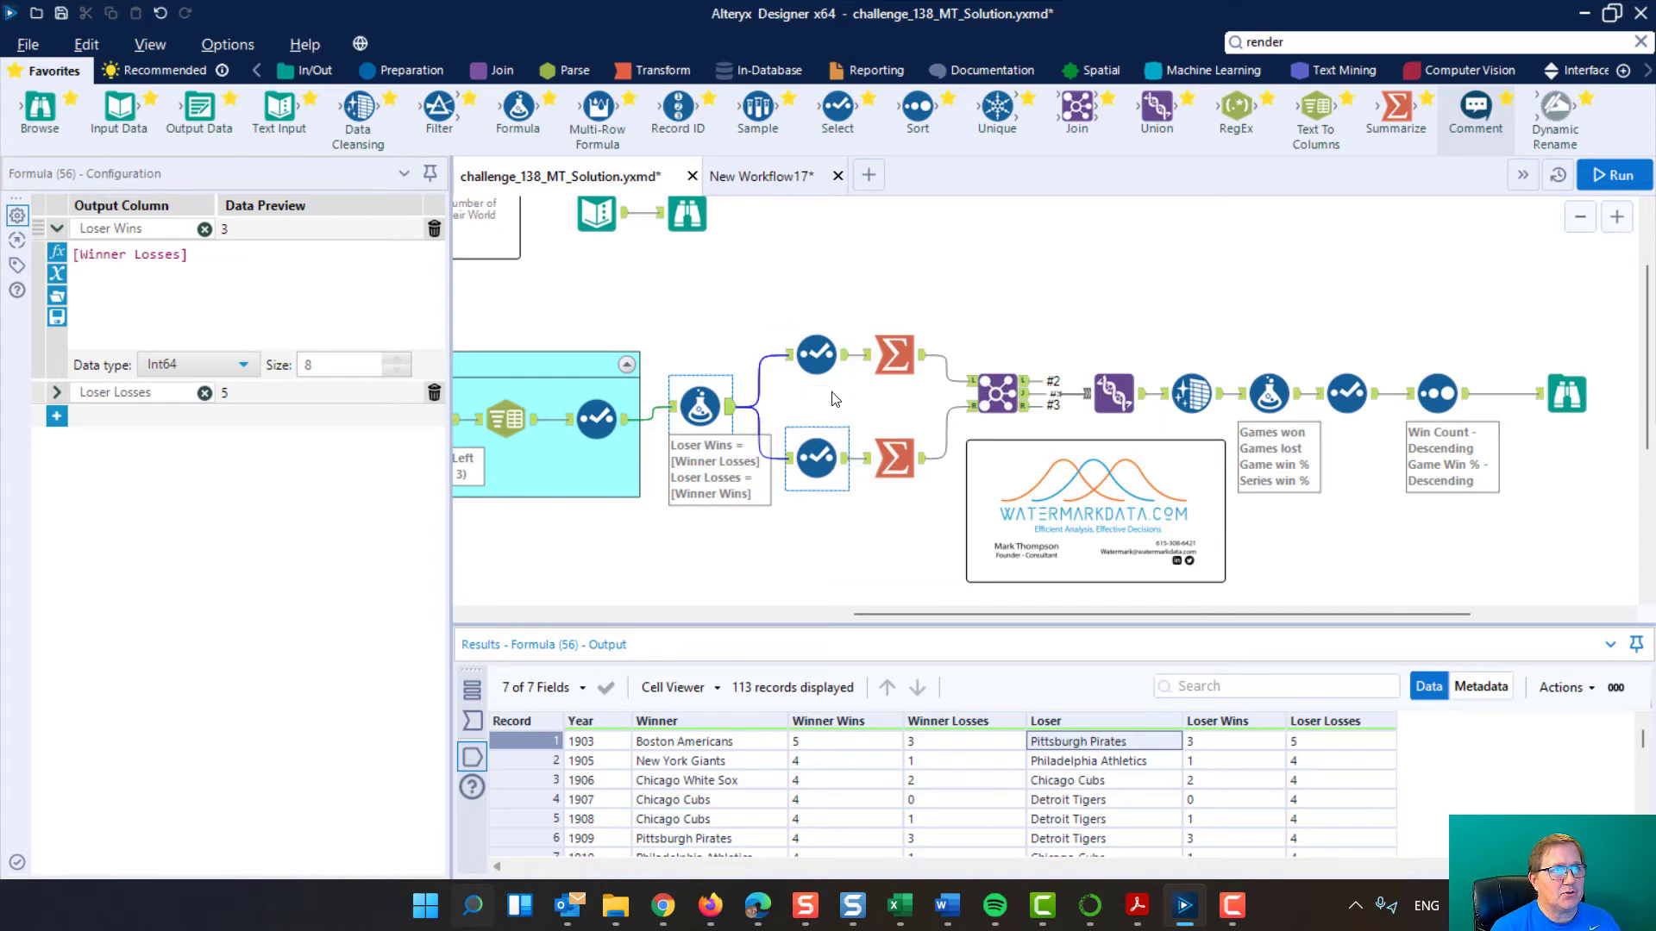
Inspect which fields the two Select tools after the Loser Wins and Loser Losses Formula keep for each branch
{"action": "left_click", "coordinate": [813, 350]}
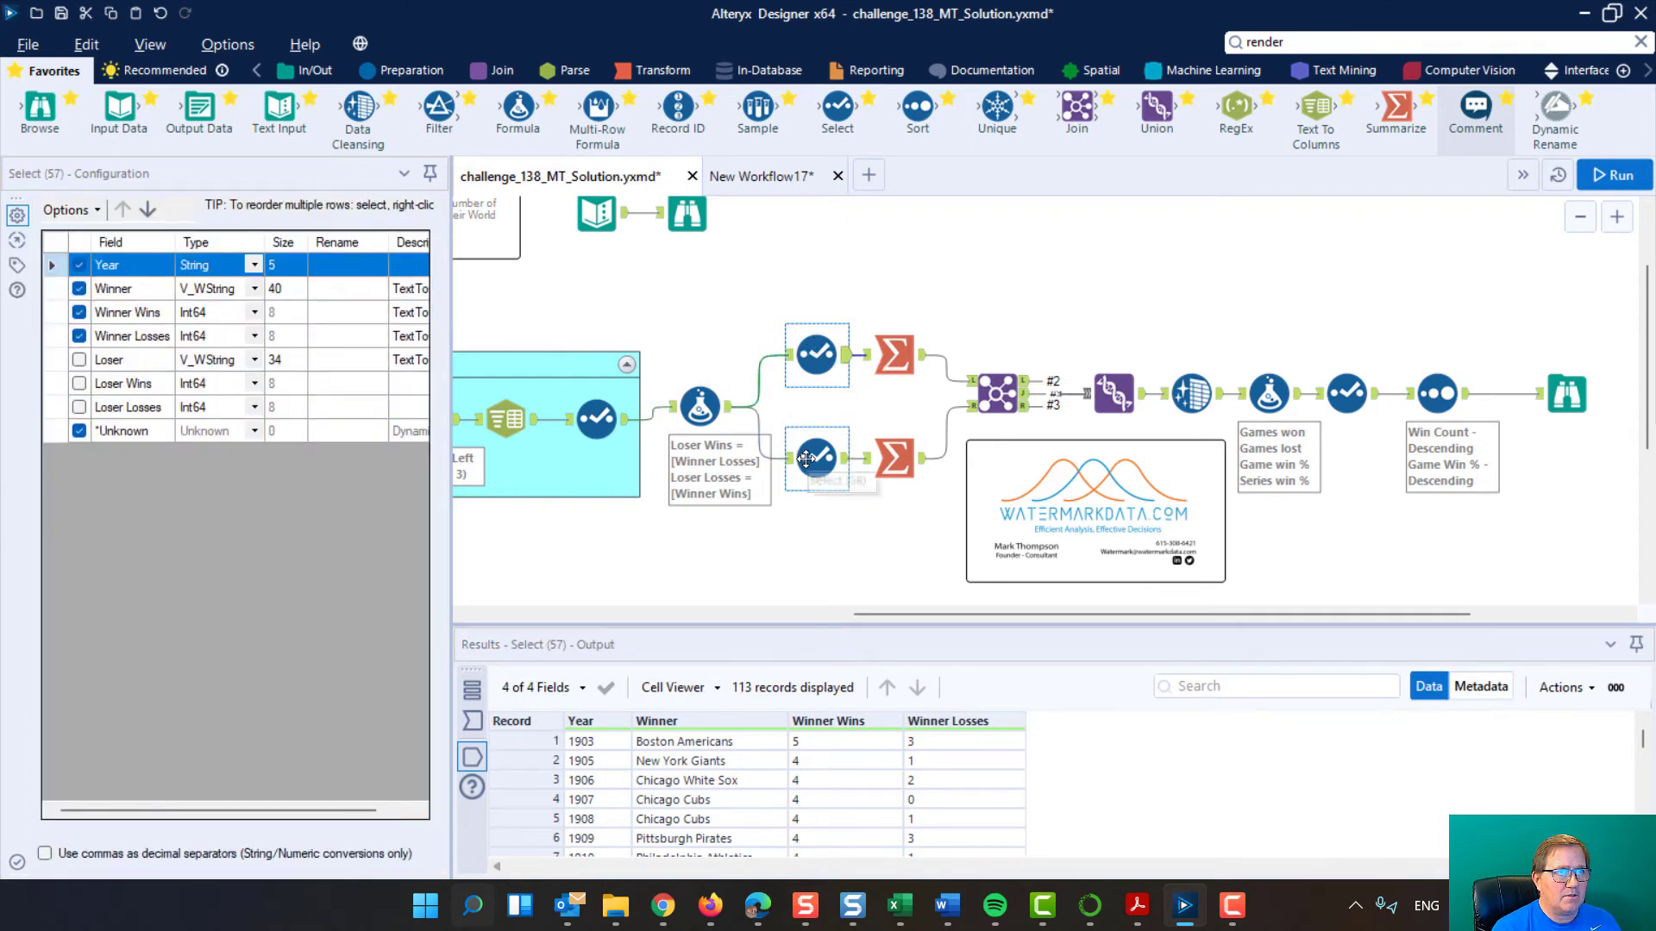
{"action": "left_click", "coordinate": [722, 424]}
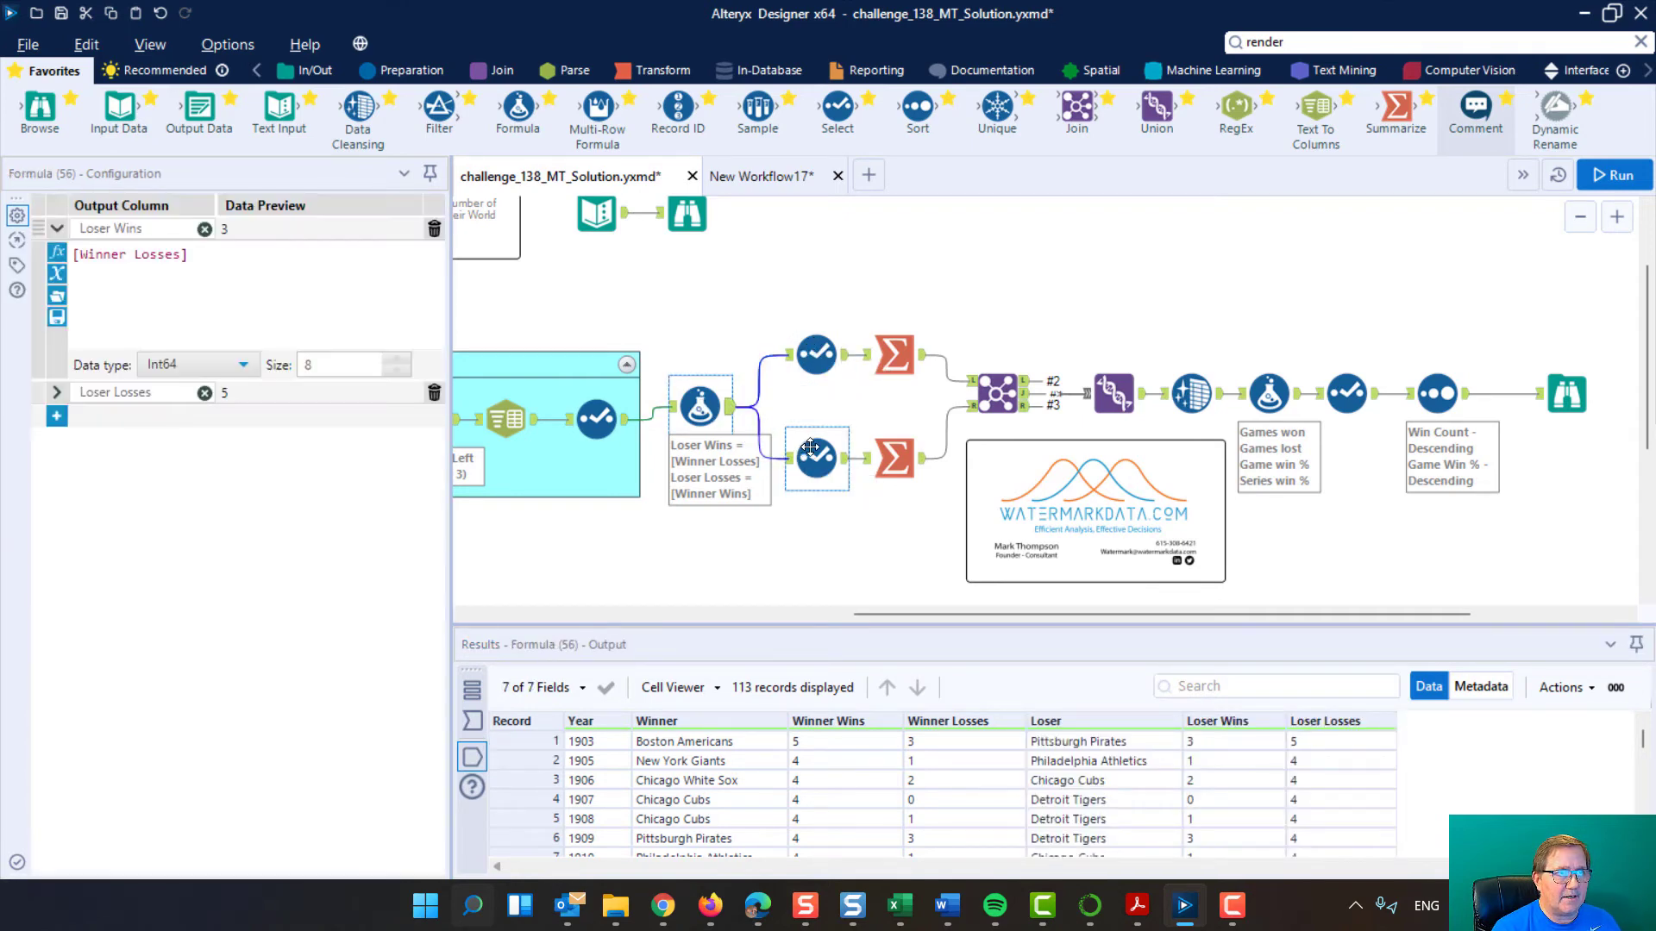
{"action": "left_click", "coordinate": [818, 454]}
Examine the grouping, count, concatenate and sum actions in the winner and loser Summarize tools, along with their outputs
{"action": "left_click", "coordinate": [899, 353]}
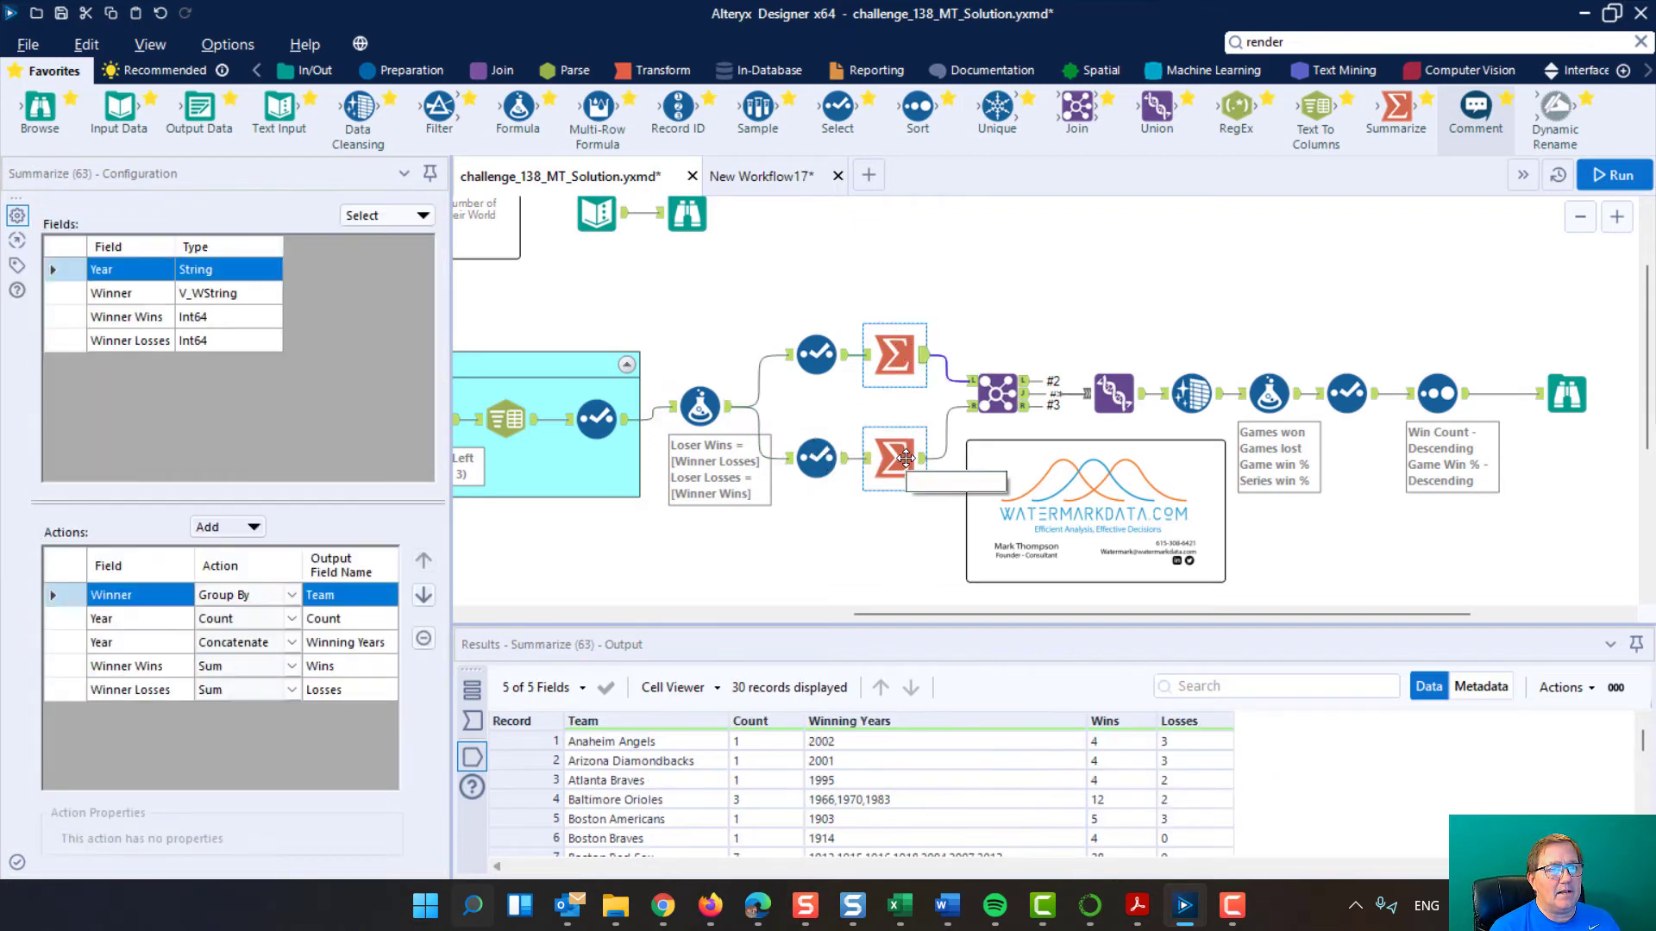
{"action": "left_click", "coordinate": [902, 457]}
{"action": "left_click", "coordinate": [898, 348]}
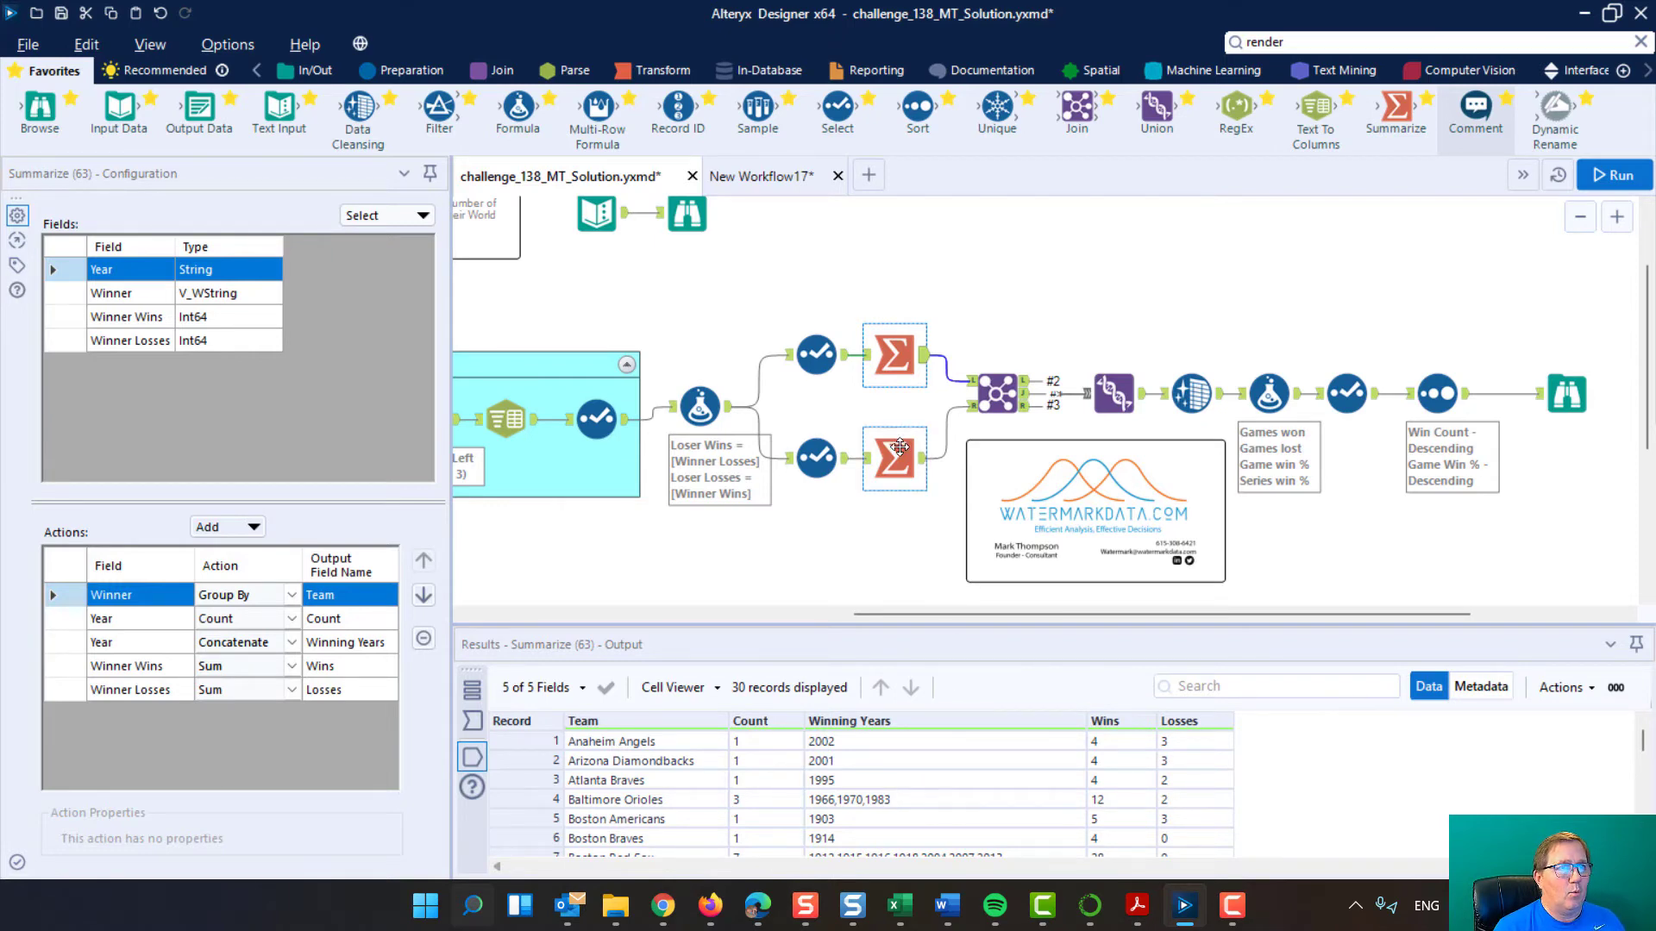
{"action": "left_click", "coordinate": [815, 457]}
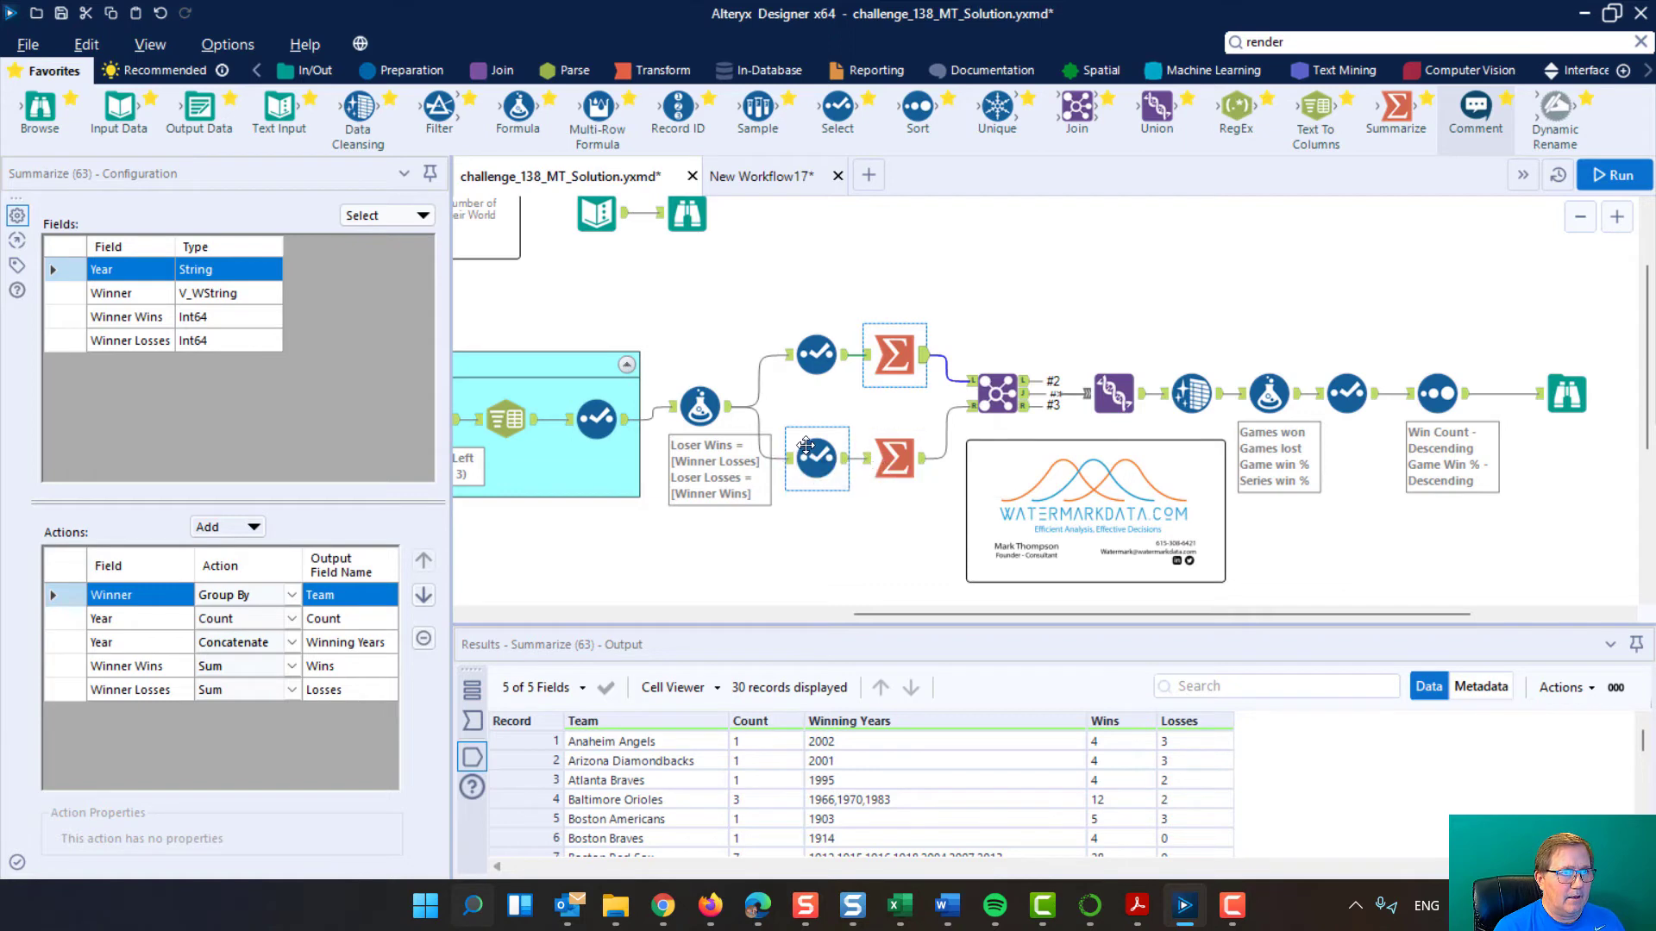
{"action": "left_click", "coordinate": [903, 463]}
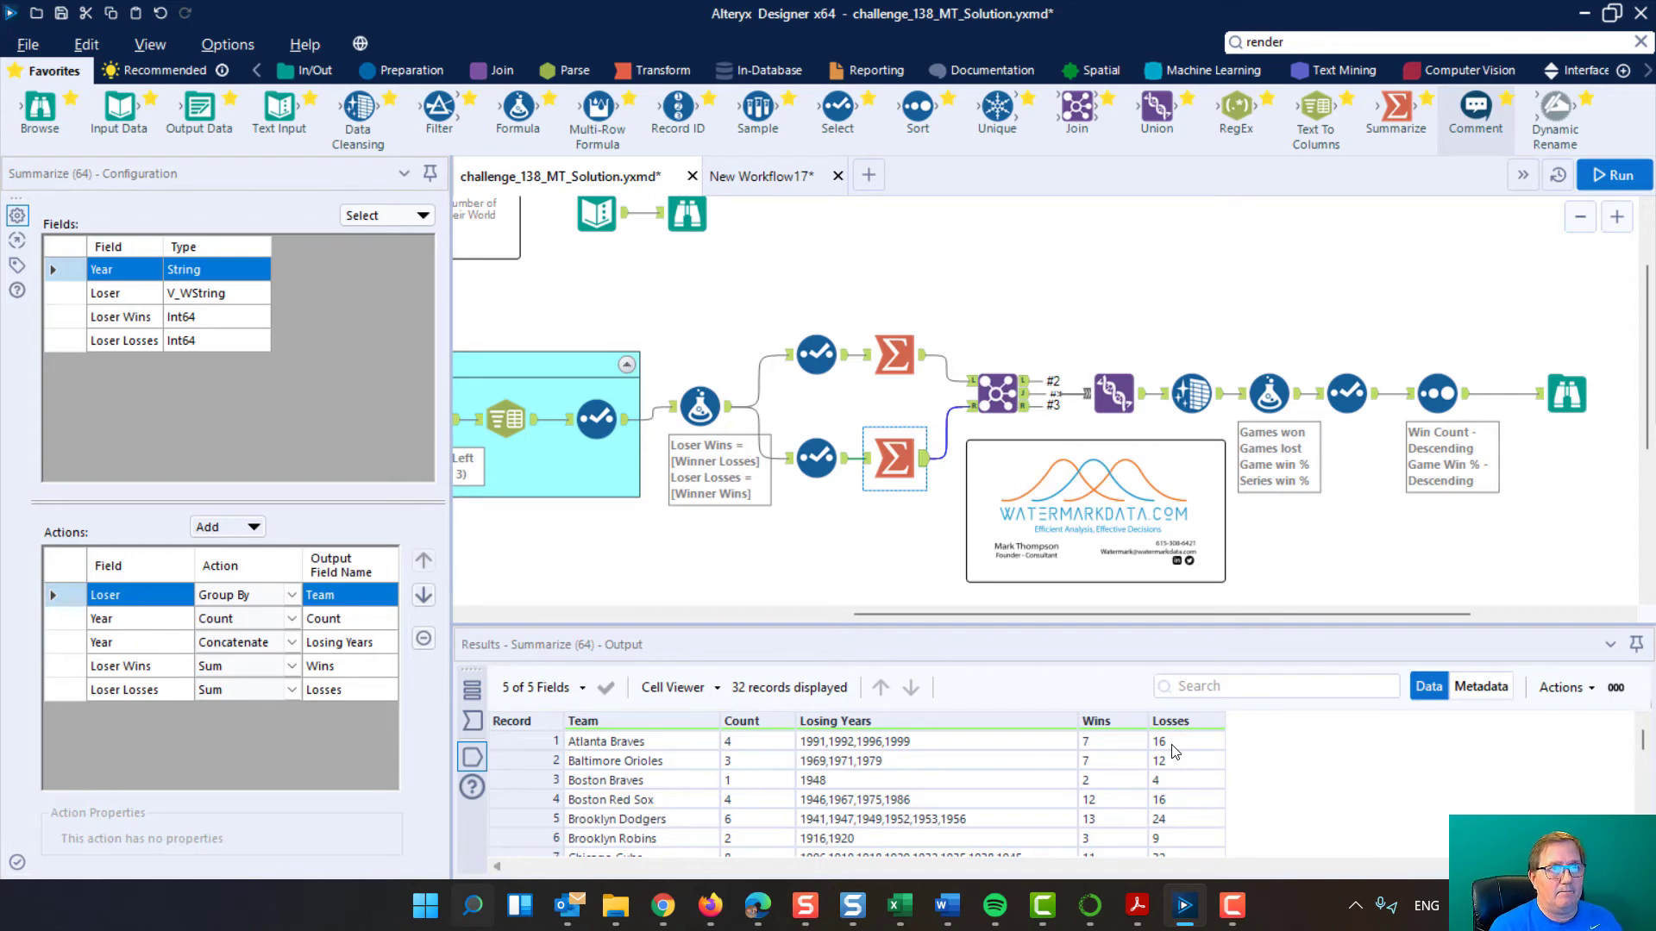
Review the Join tool's Team-field configuration and its joined, left and right outputs
{"action": "left_click", "coordinate": [996, 393]}
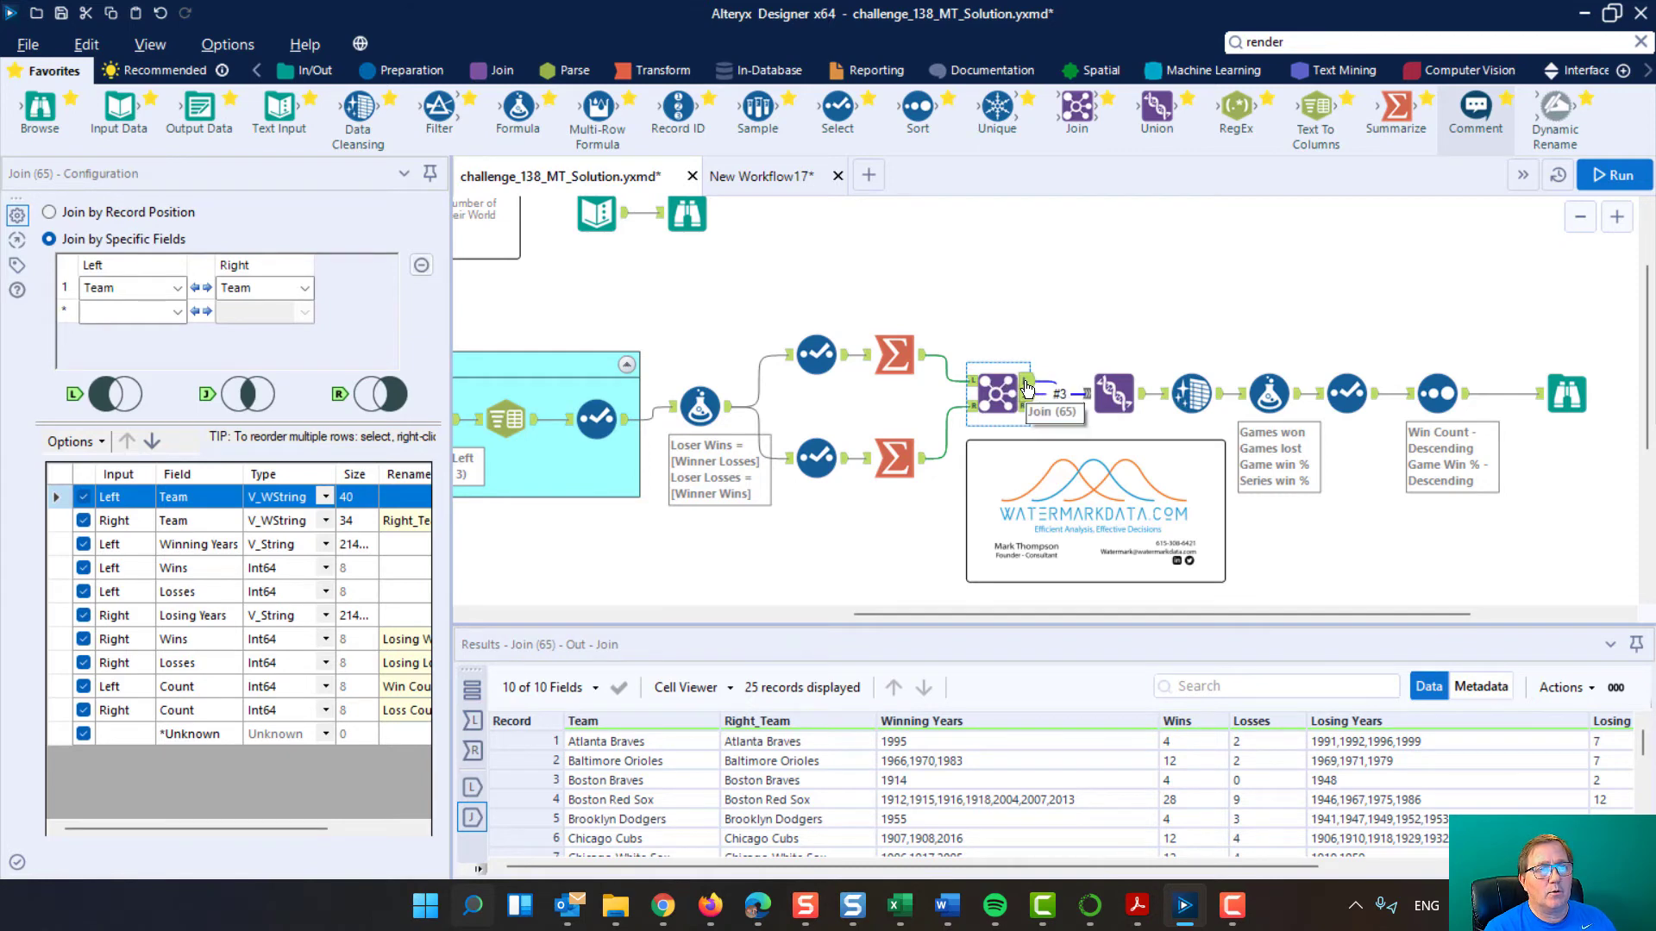
{"action": "left_click", "coordinate": [1025, 383]}
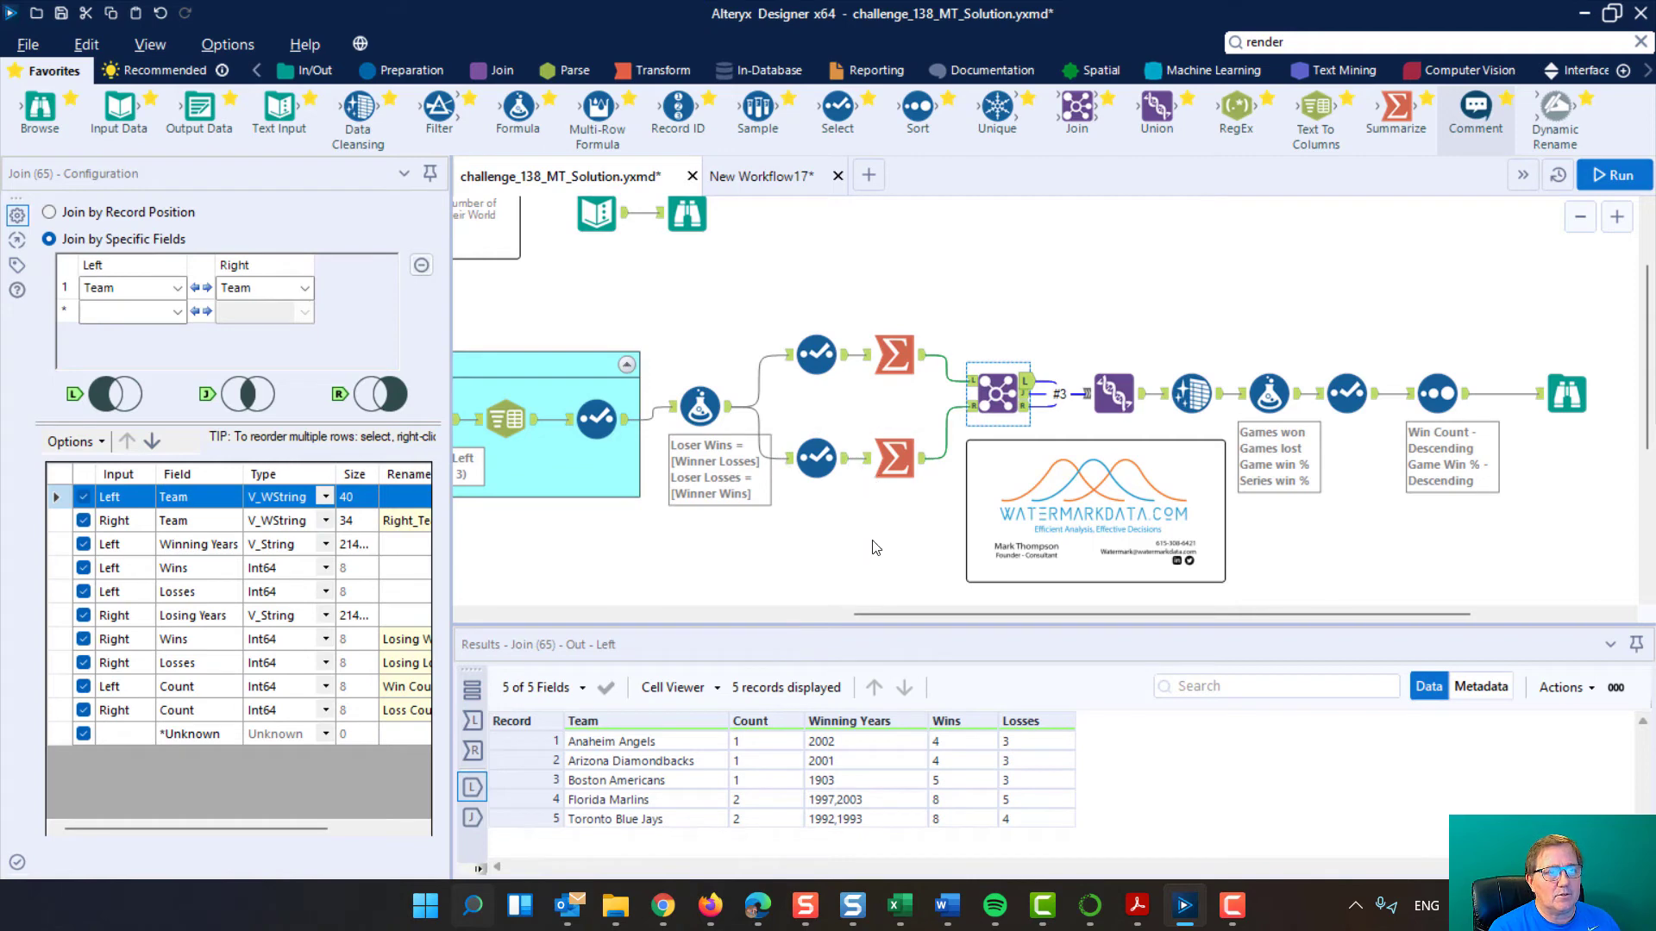
{"action": "left_click", "coordinate": [1024, 411]}
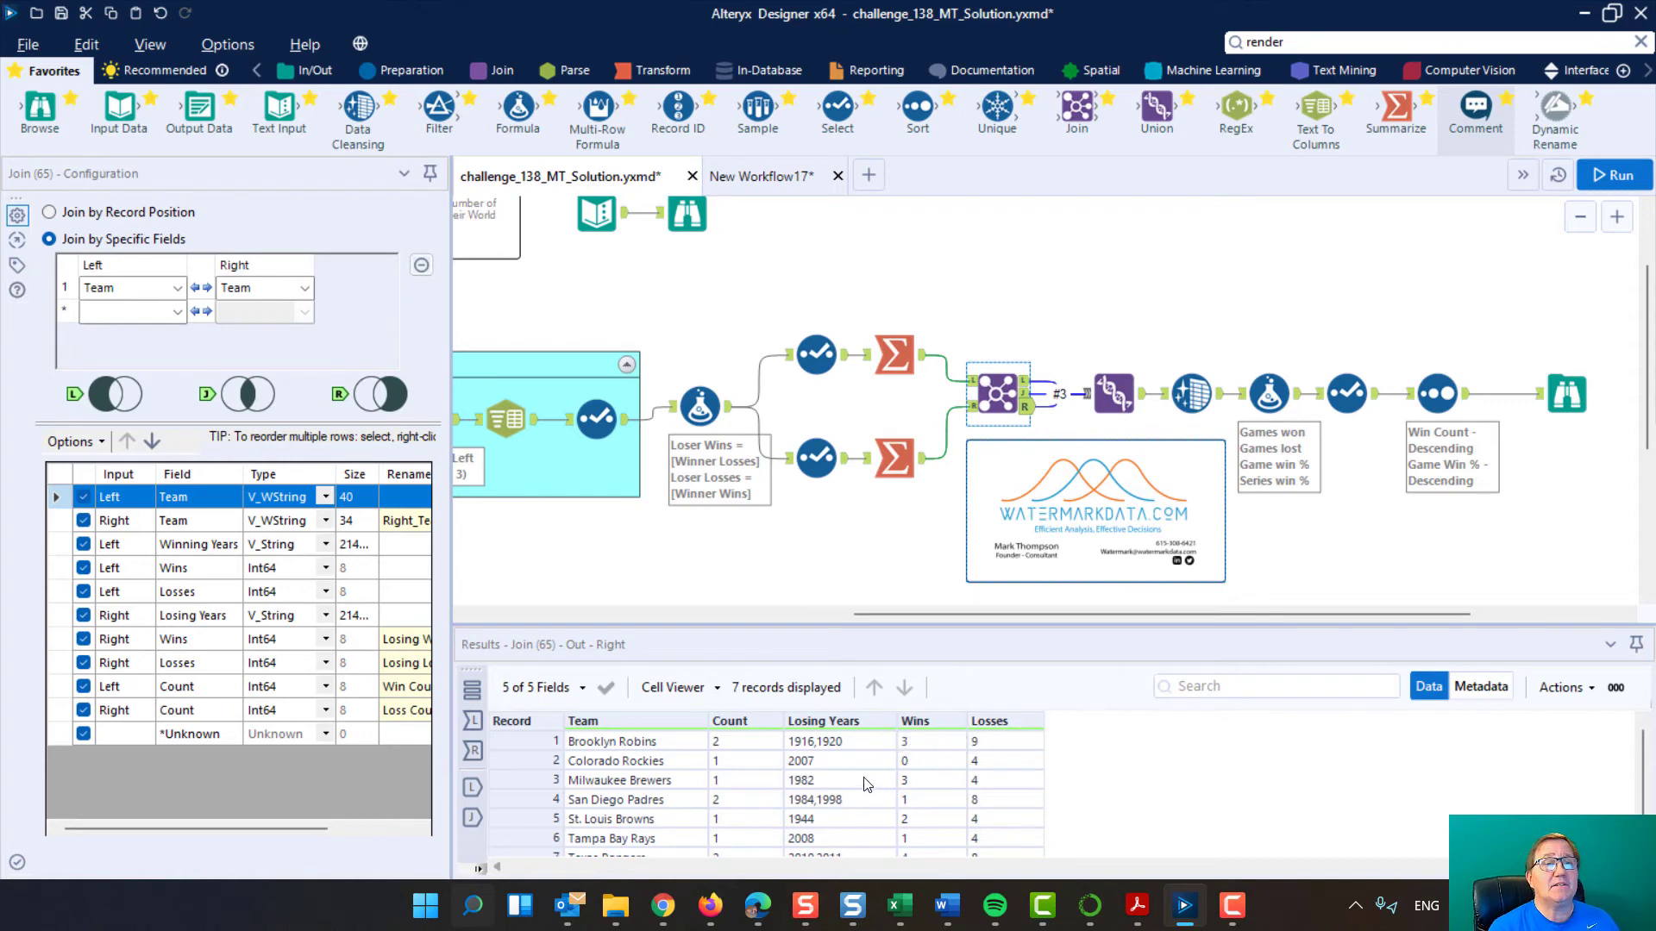
Review the Union tool's manually configured fields and combined output, plus the Data Cleansing tool's null replacement and whitespace settings
{"action": "left_click", "coordinate": [737, 803]}
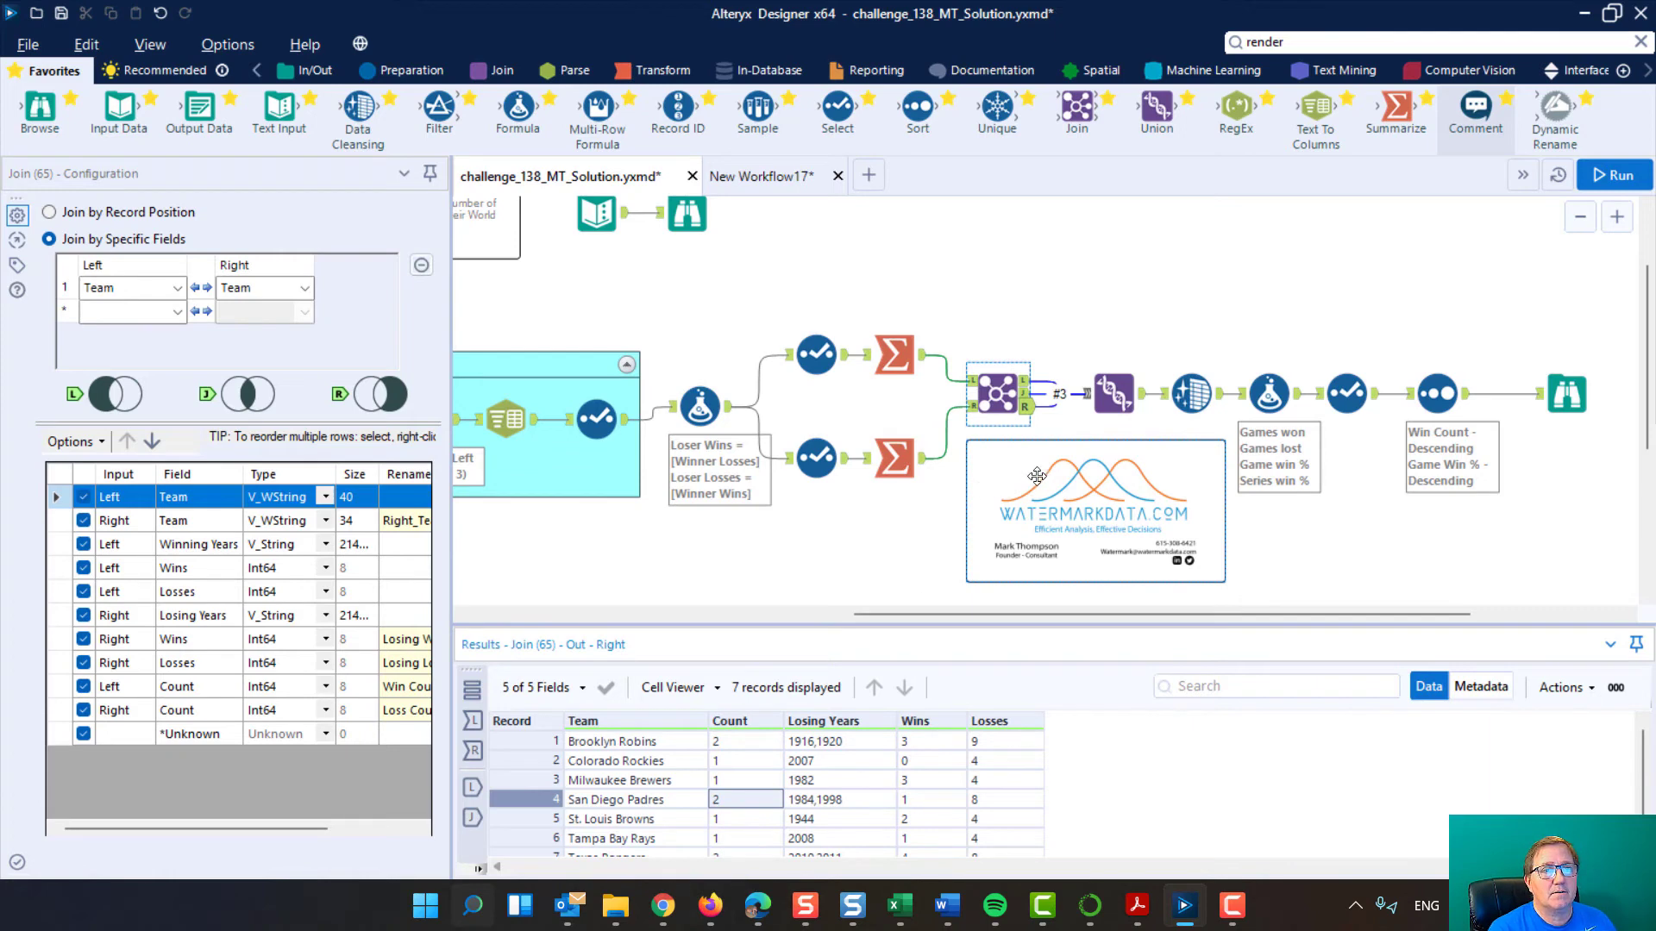
{"action": "left_click", "coordinate": [1116, 388]}
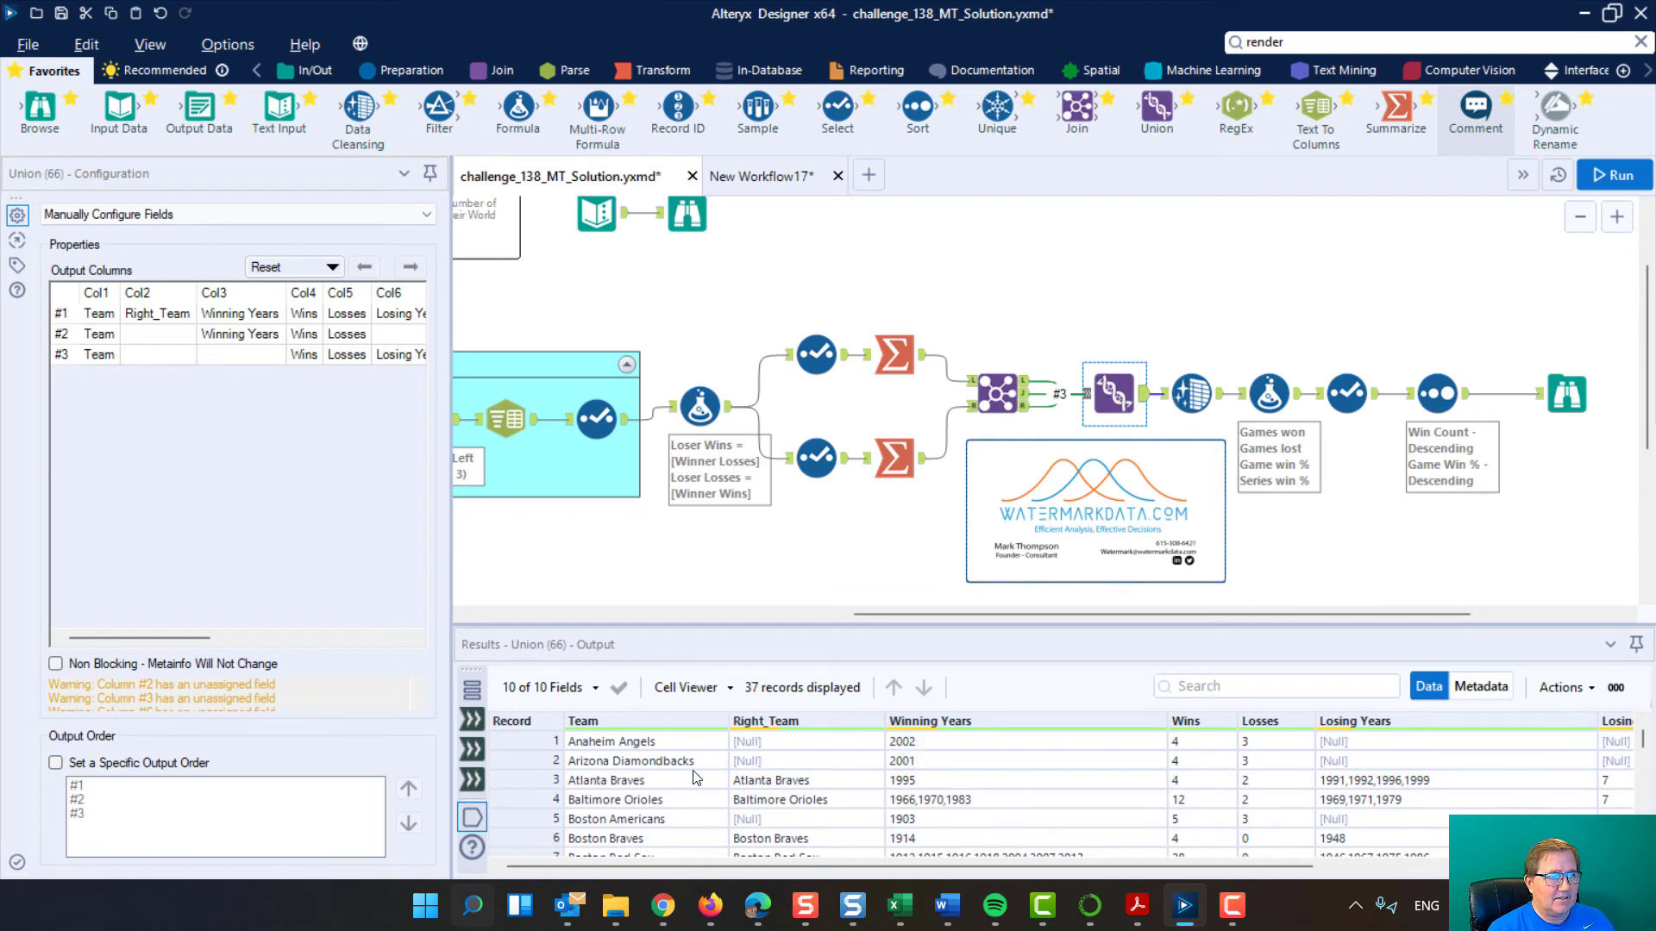
{"action": "scroll", "coordinate": [696, 763], "scroll_direction": "down", "scroll_amount": 3}
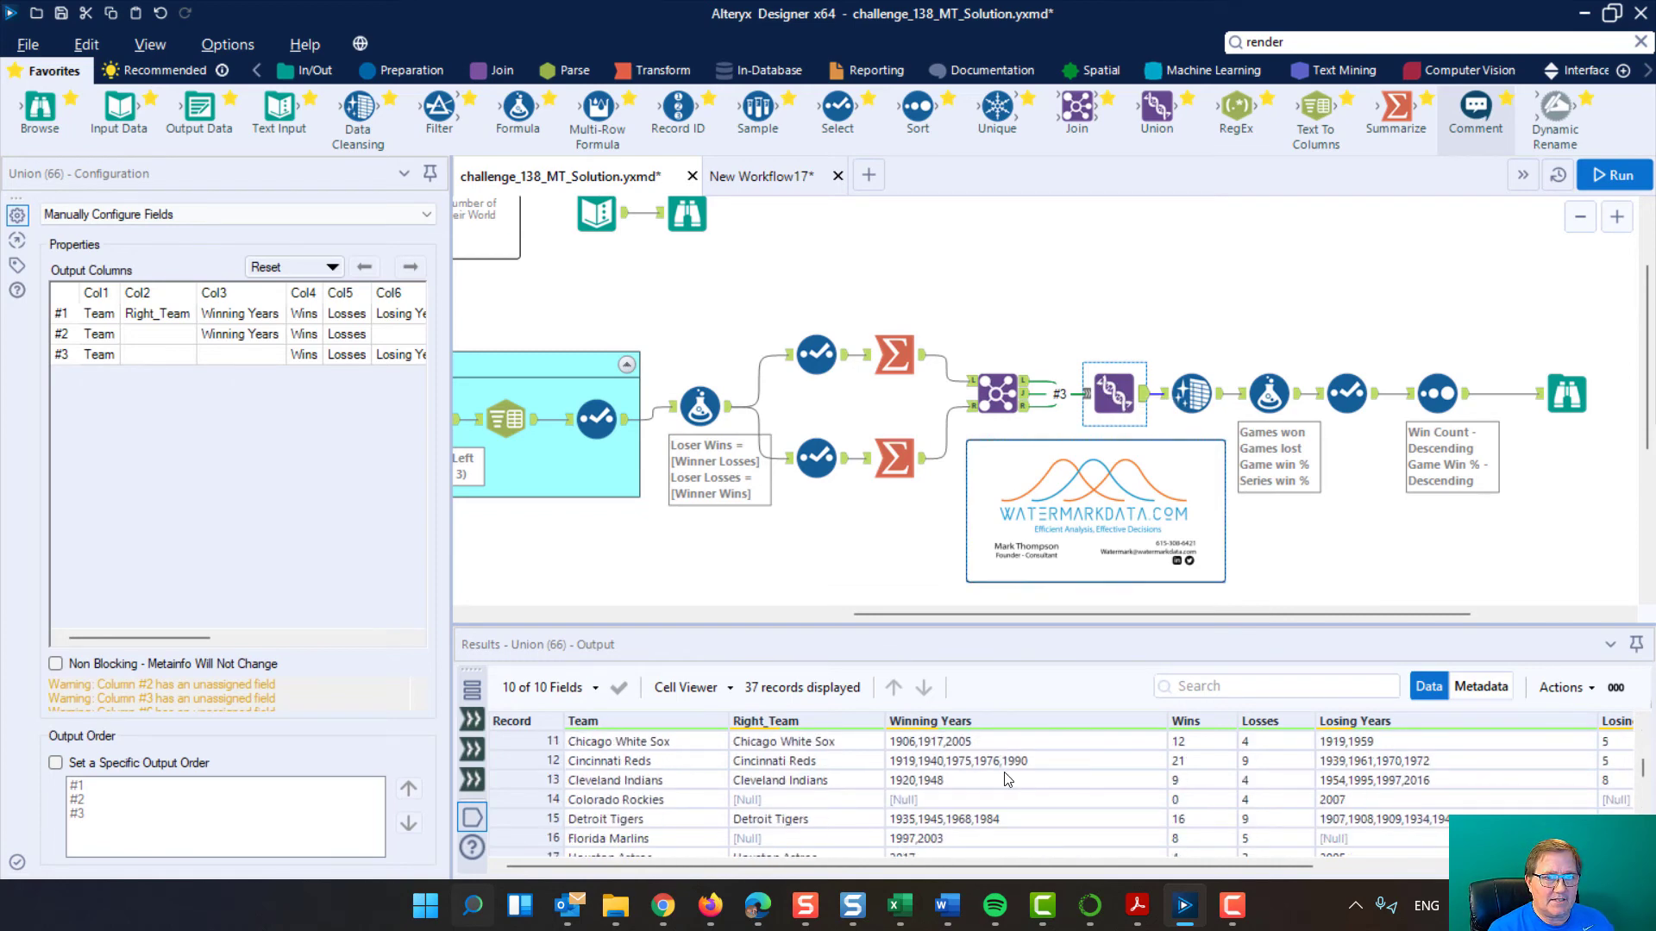
{"action": "scroll", "coordinate": [1104, 783], "scroll_direction": "down", "scroll_amount": 2}
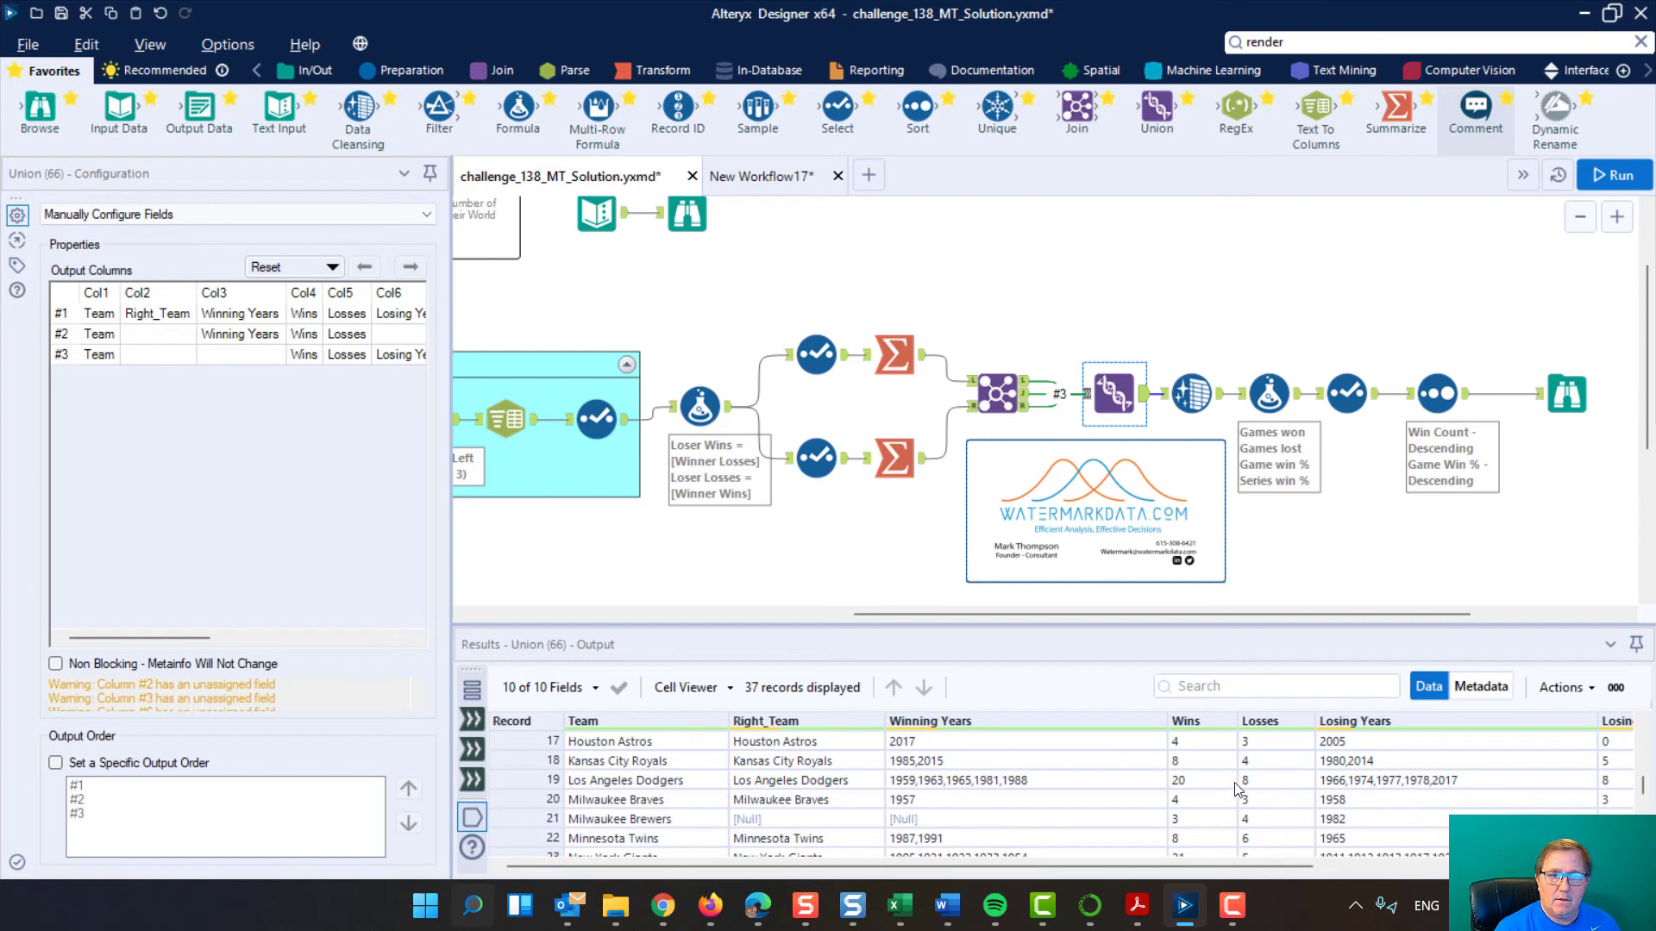
{"action": "left_click_drag", "start_coordinate": [1258, 863], "coordinate": [1563, 863]}
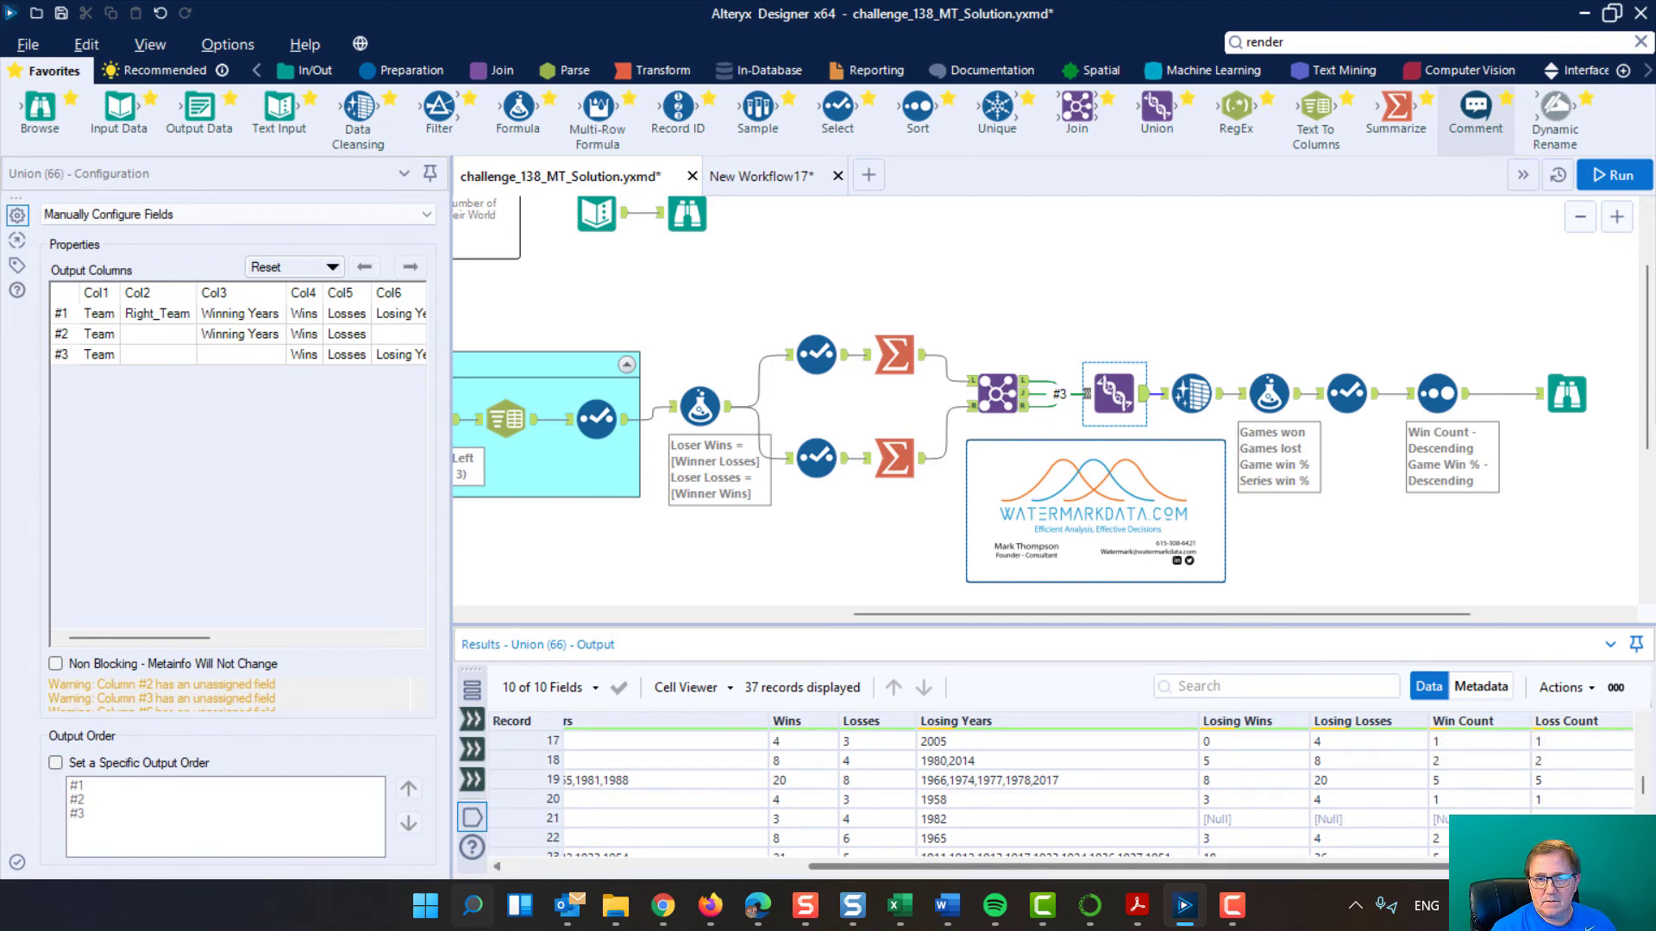
{"action": "left_click", "coordinate": [1188, 392]}
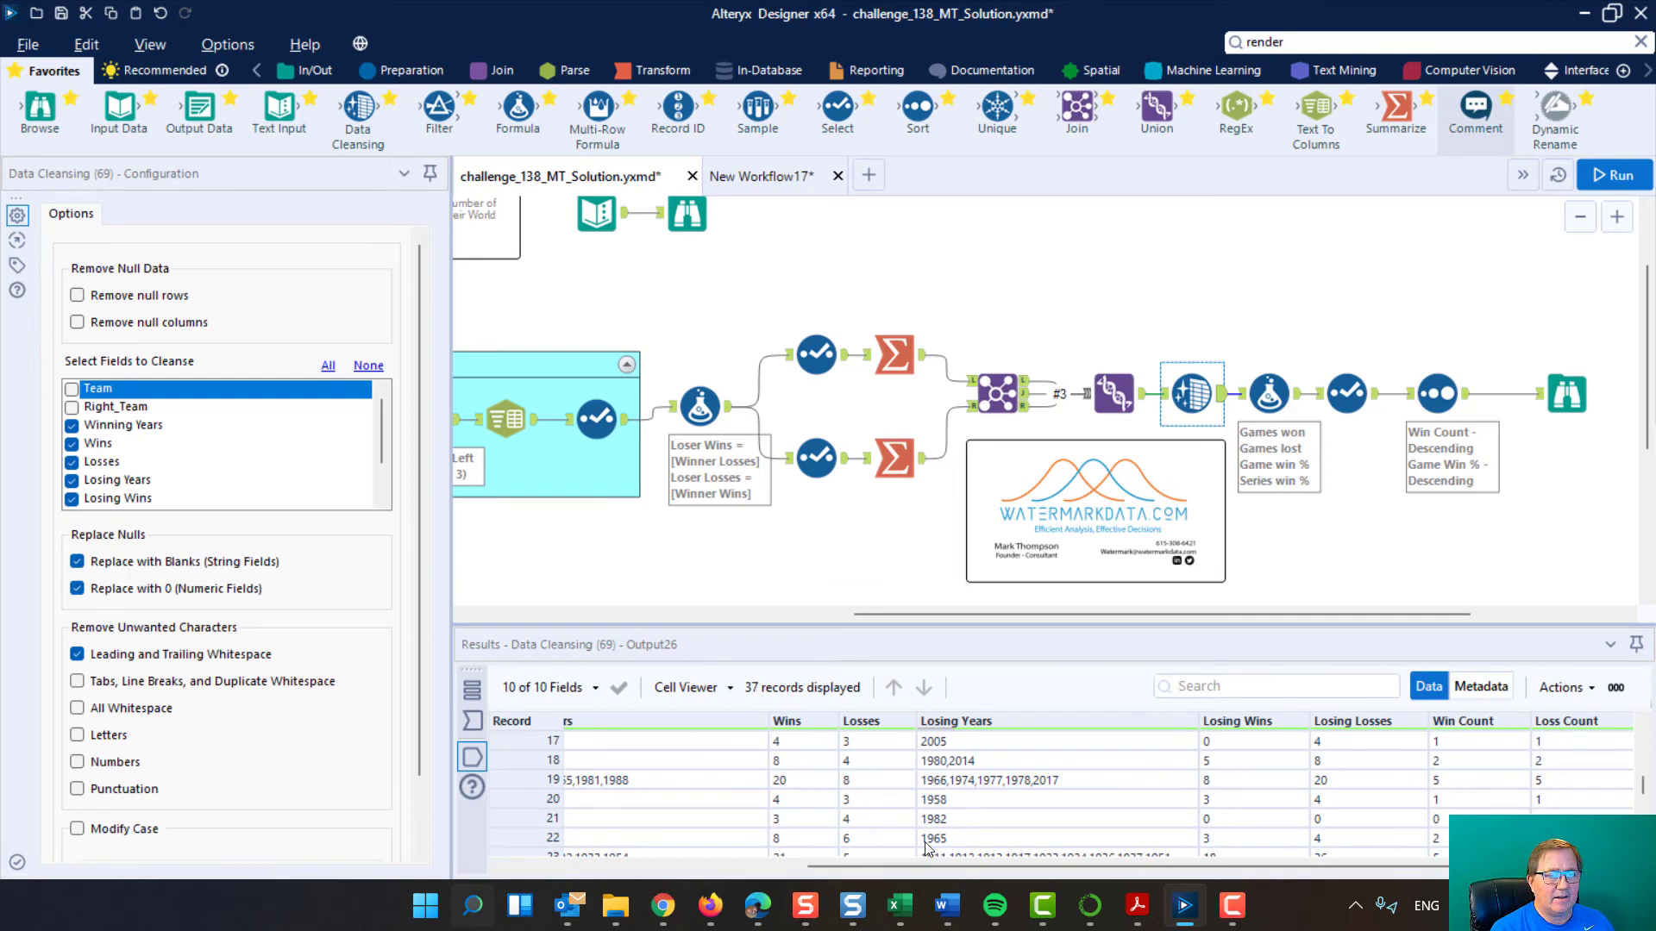
Examine the Games Won, Games Lost, Game Win % and Series Win % expressions in the Formula tool, along with their output columns
{"action": "left_click", "coordinate": [1273, 390]}
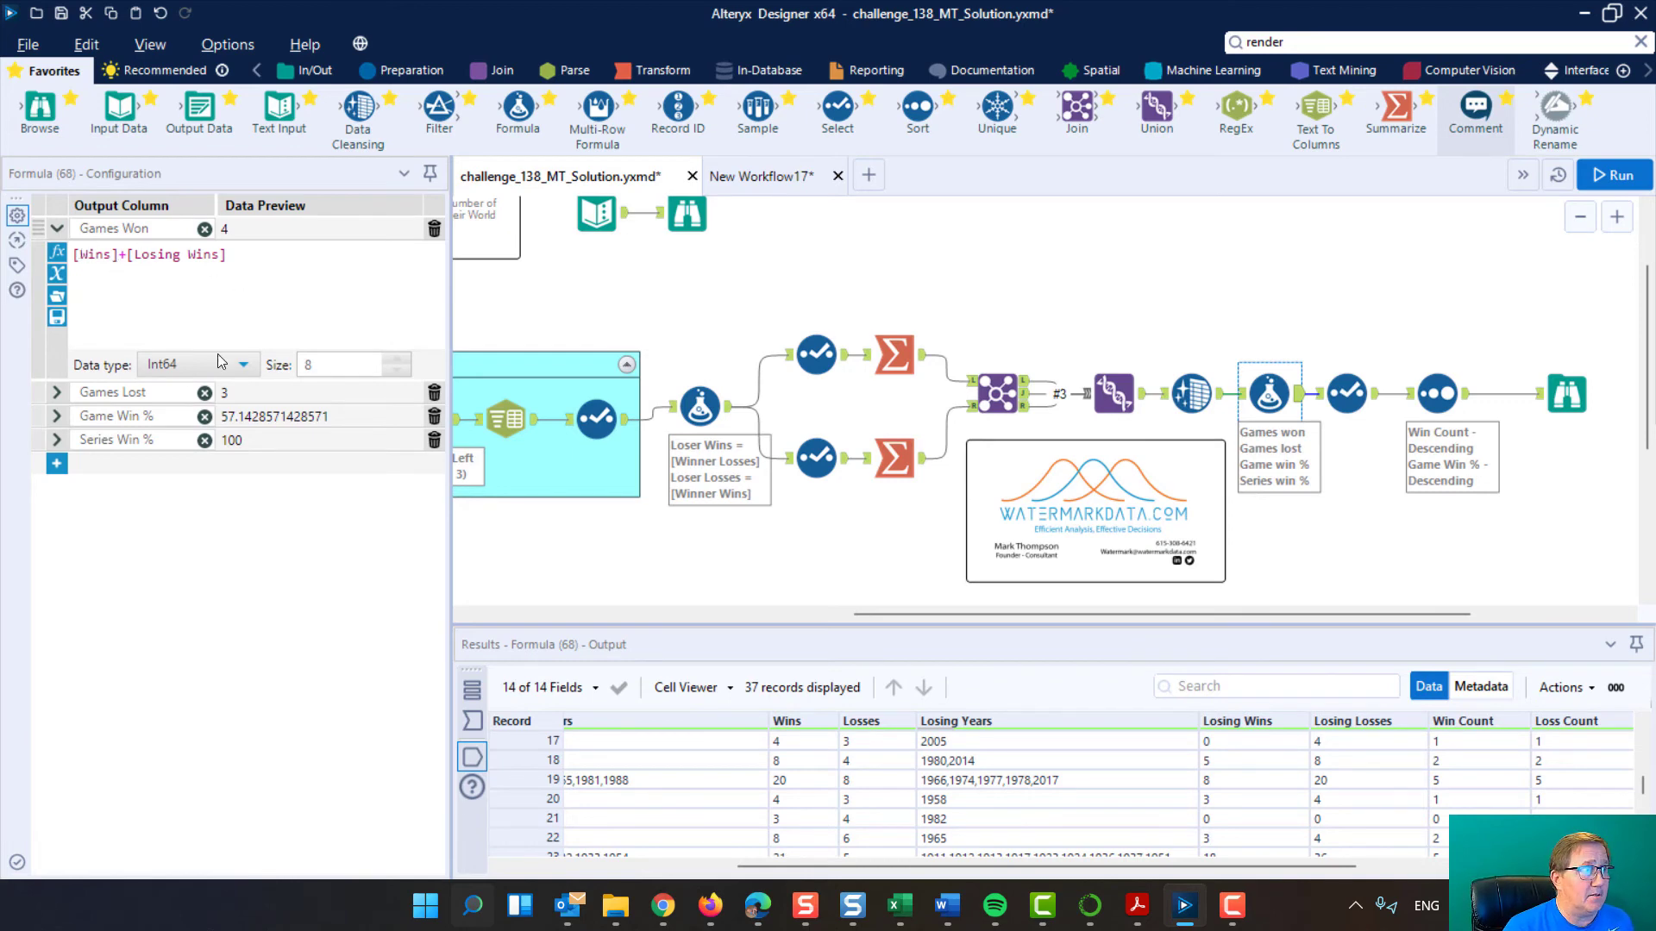
{"action": "left_click", "coordinate": [102, 389]}
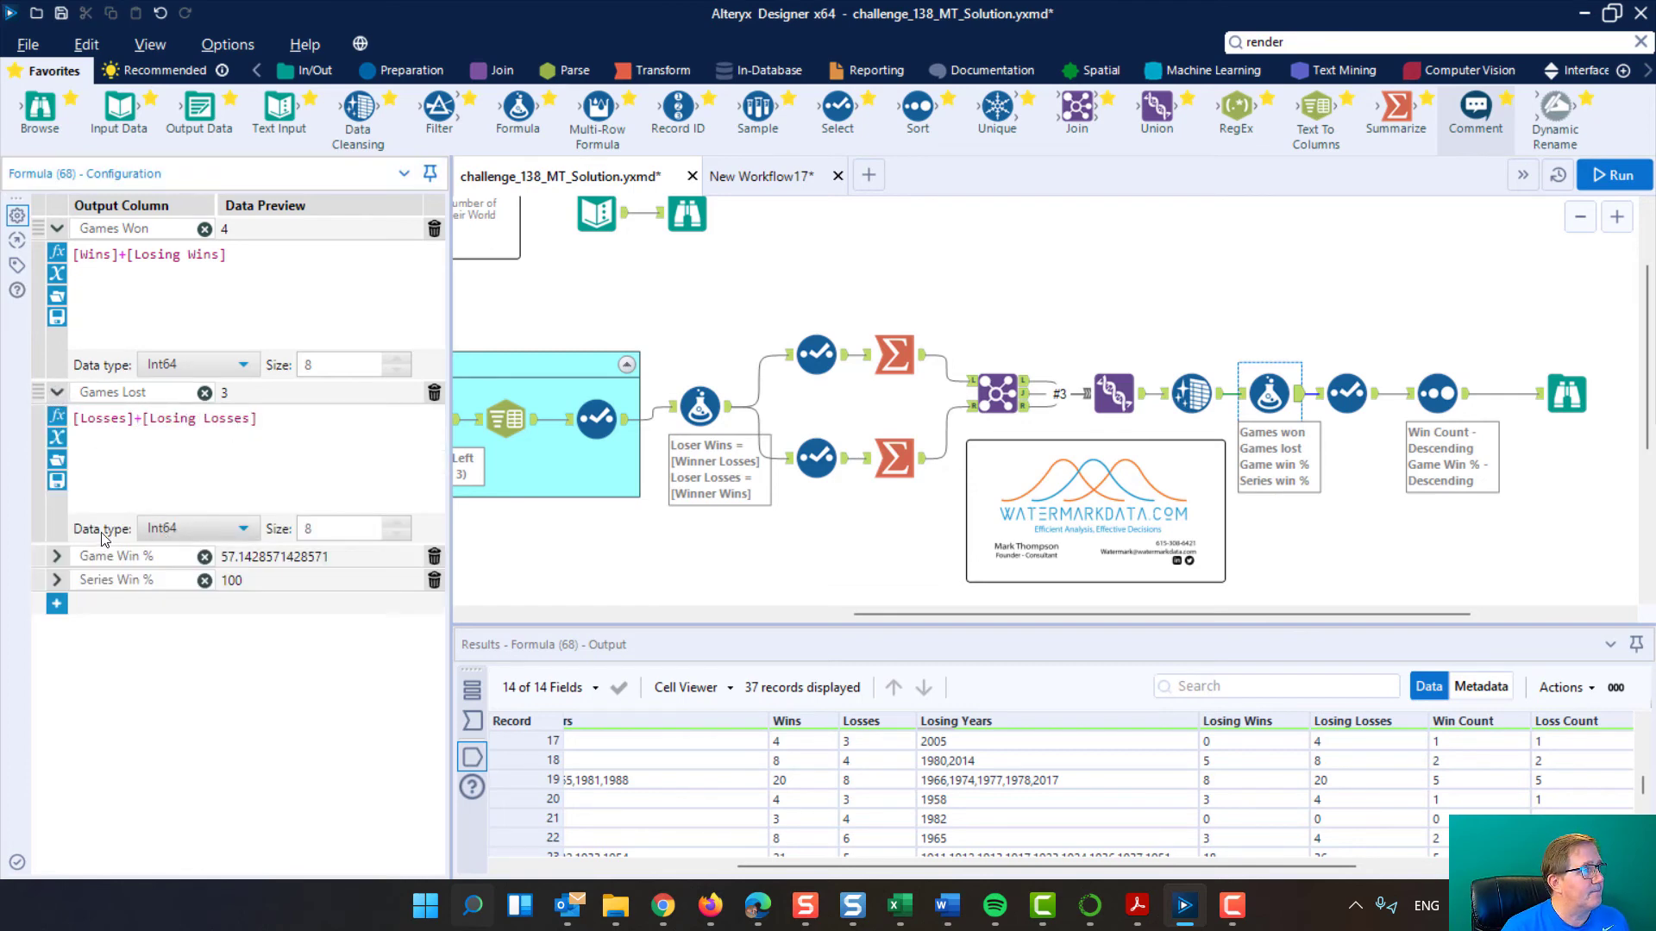
{"action": "left_click", "coordinate": [56, 556]}
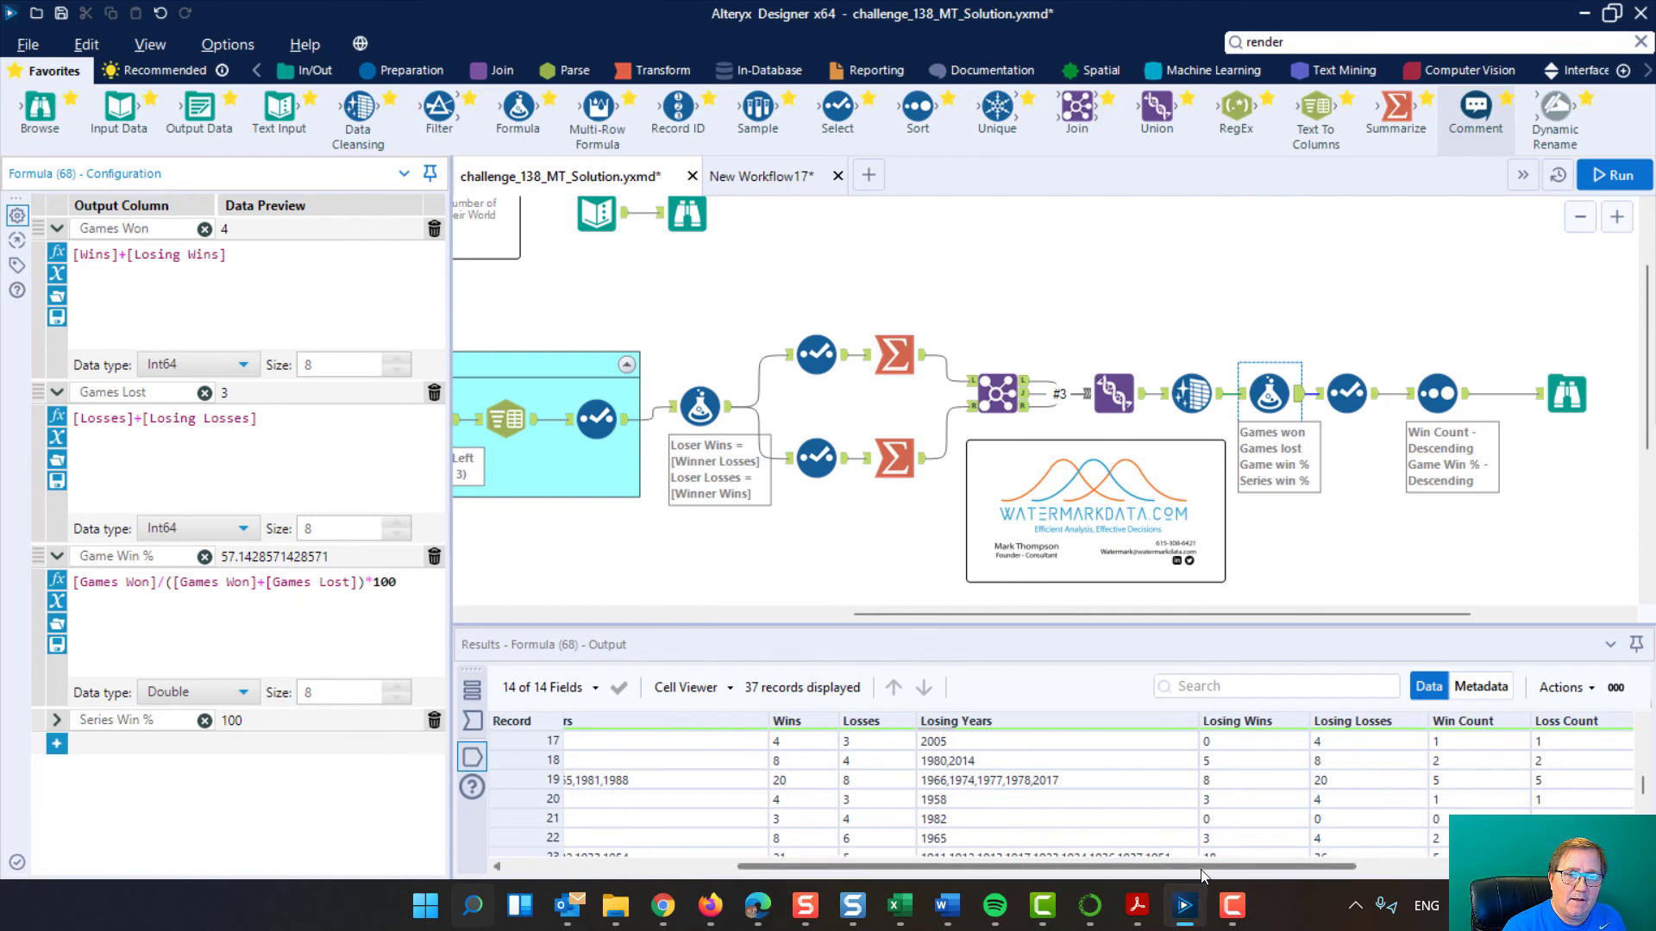
{"action": "left_click_drag", "start_coordinate": [1200, 873], "coordinate": [1459, 872]}
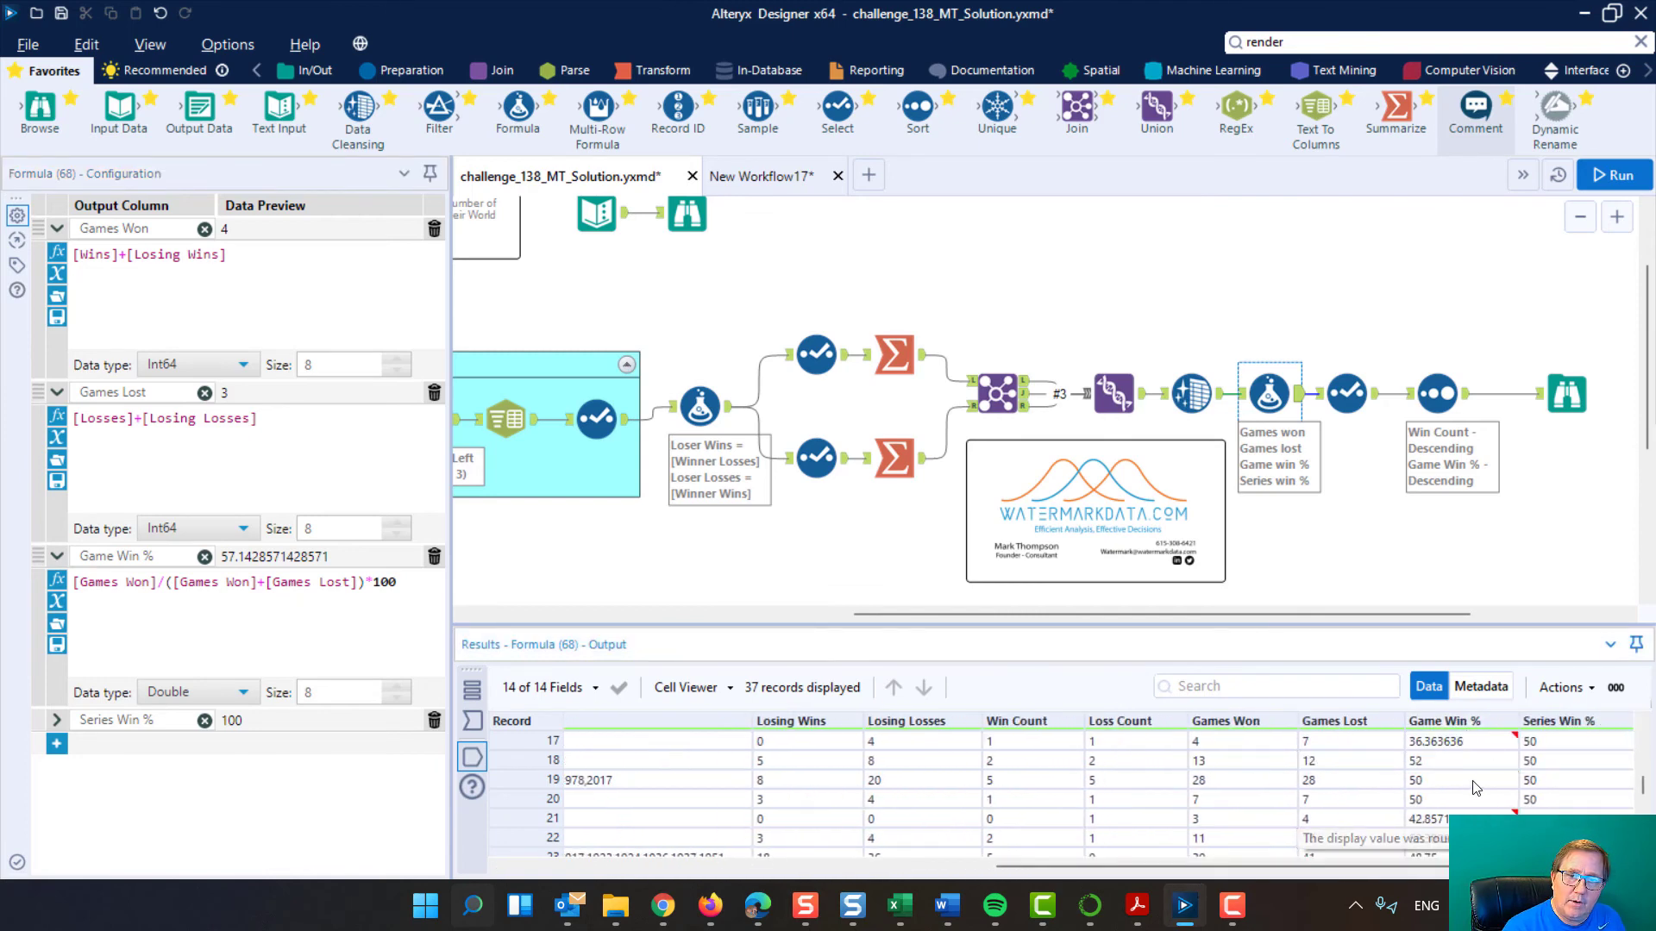
{"action": "left_click", "coordinate": [56, 721]}
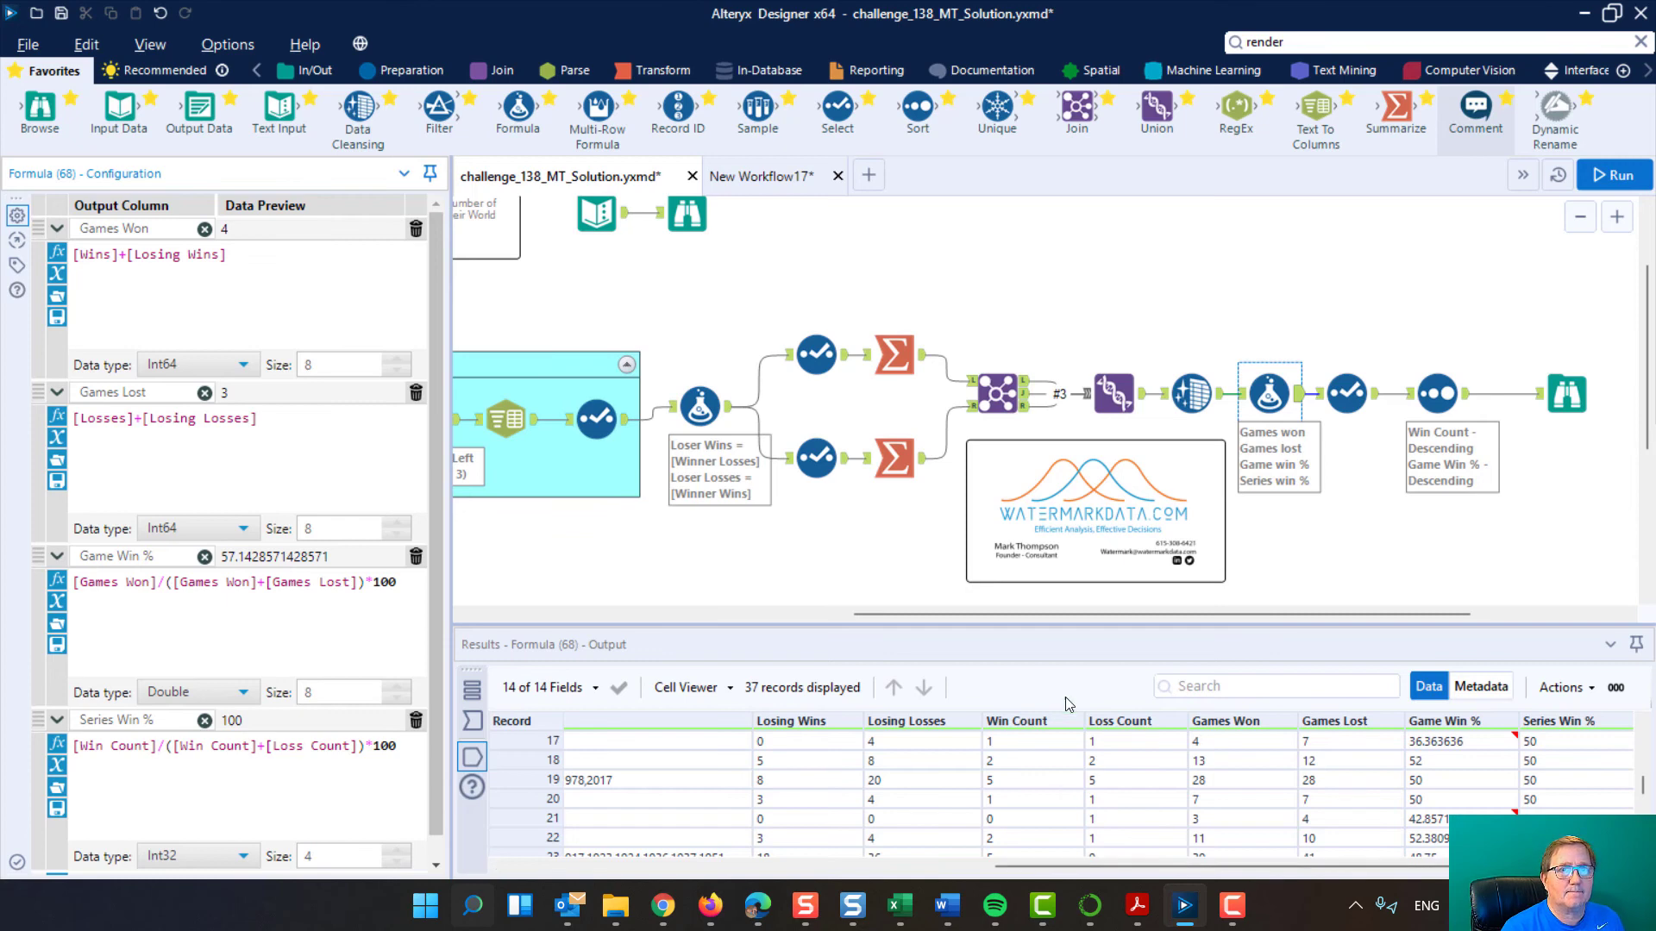
Inspect the fields kept by the Select tool after that Formula, checking Game Win % and Series Win % for the Milwaukee Brewers
{"action": "left_click", "coordinate": [1342, 389], "text": "ctrl"}
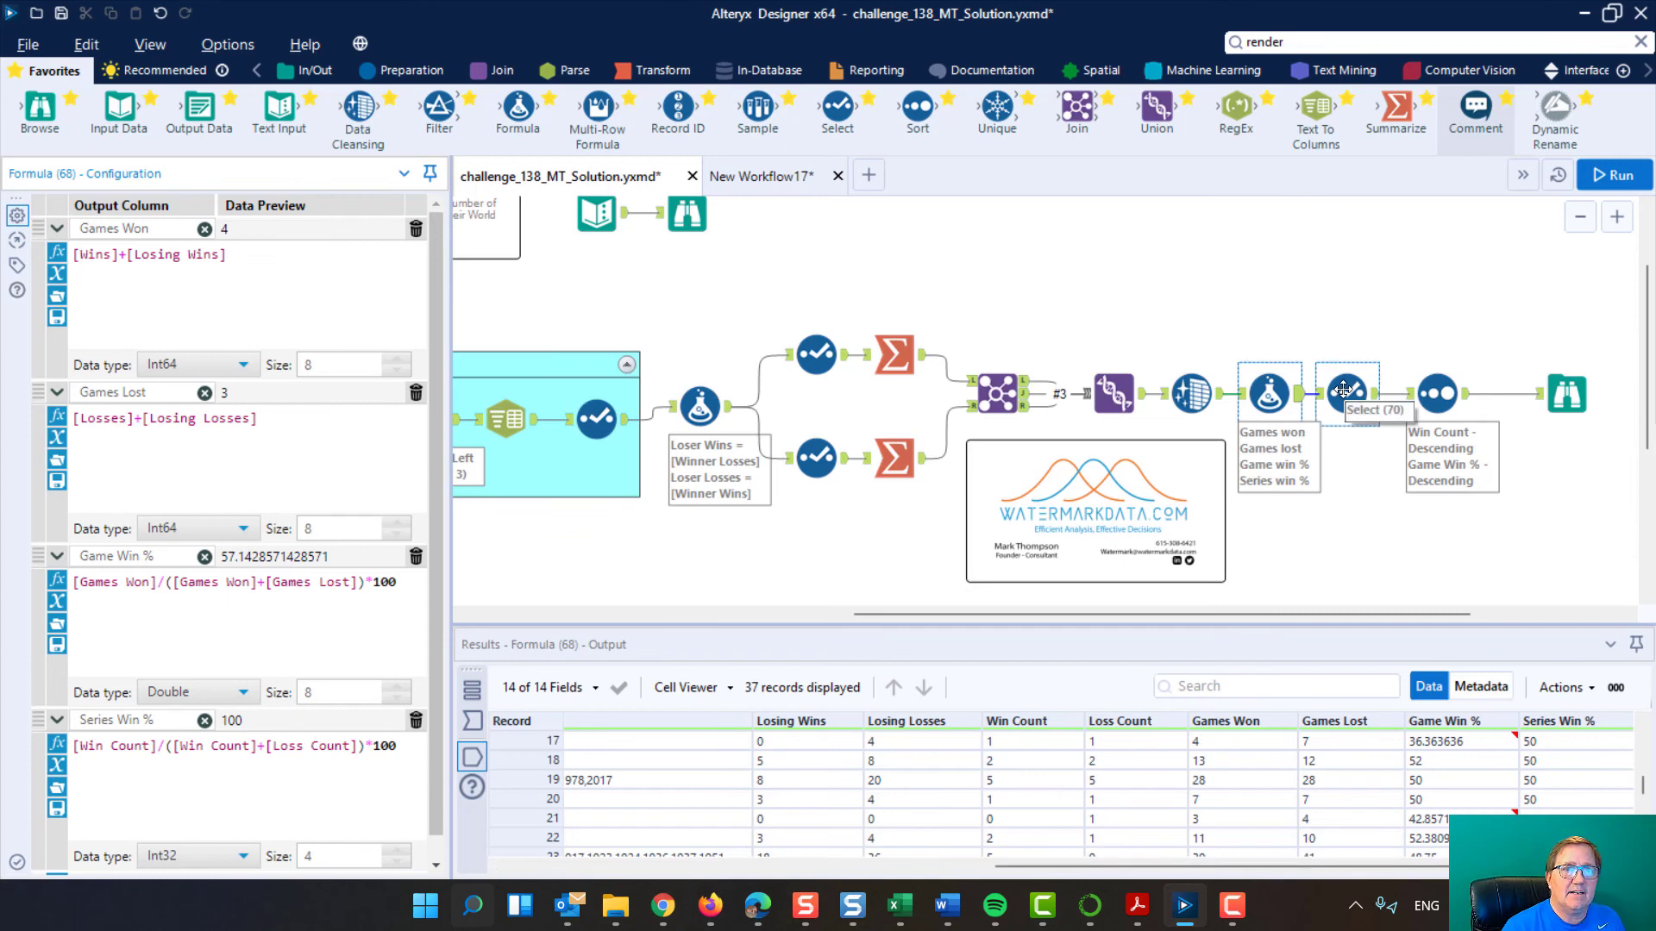
{"action": "left_click", "coordinate": [1342, 389]}
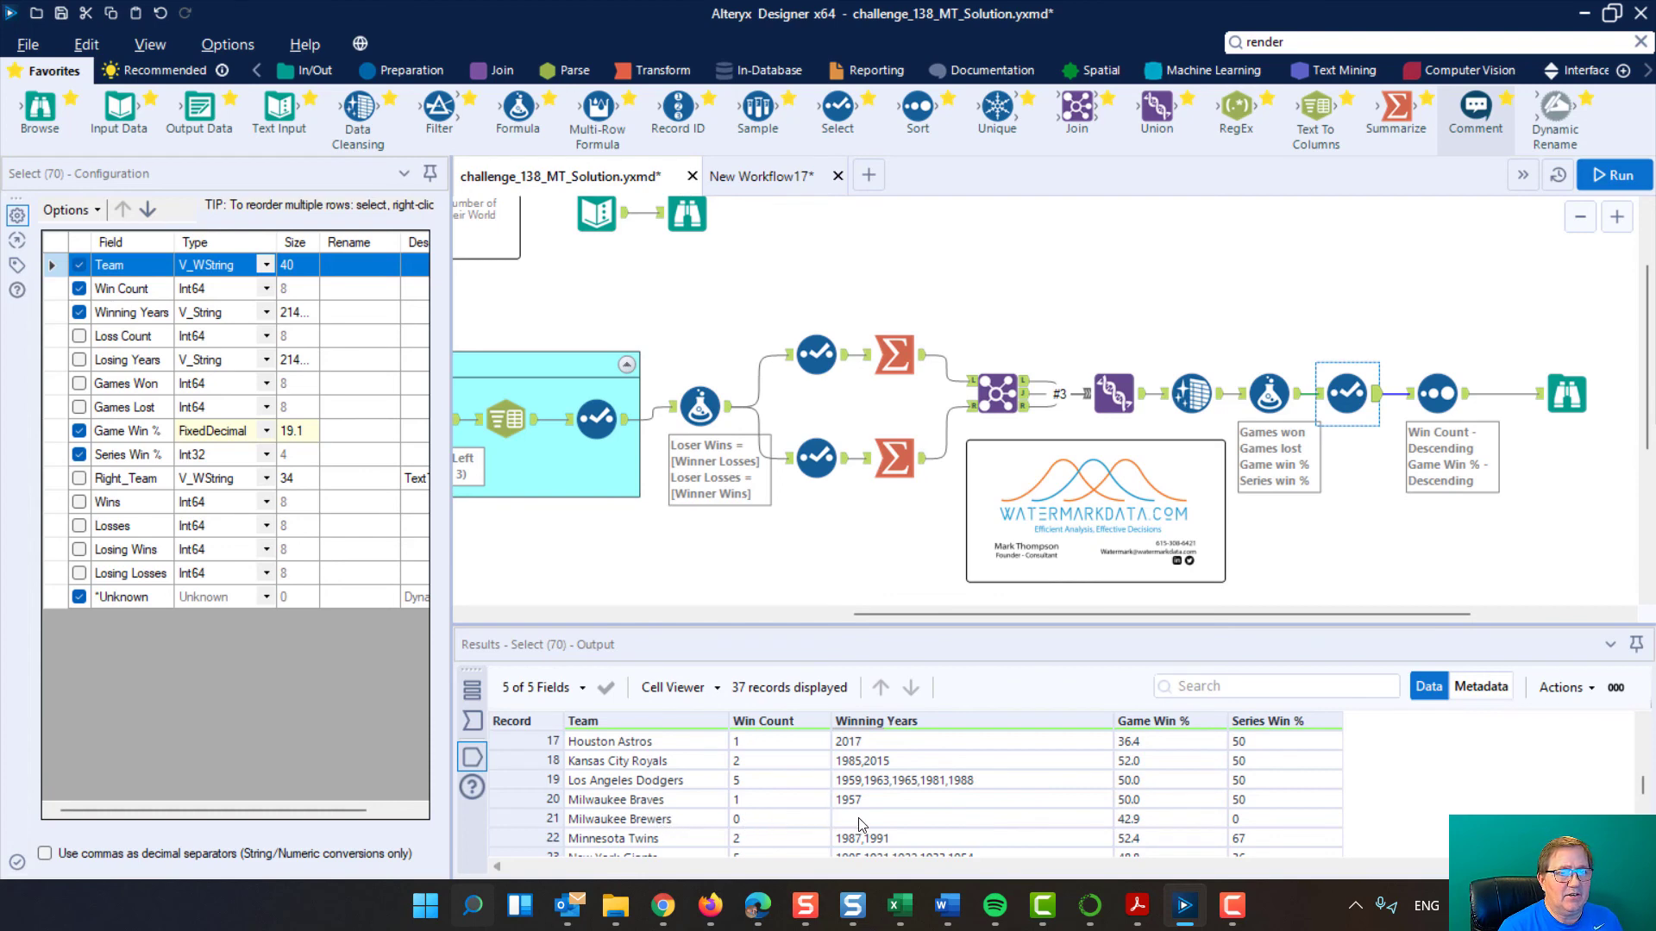
{"action": "left_click", "coordinate": [1160, 823]}
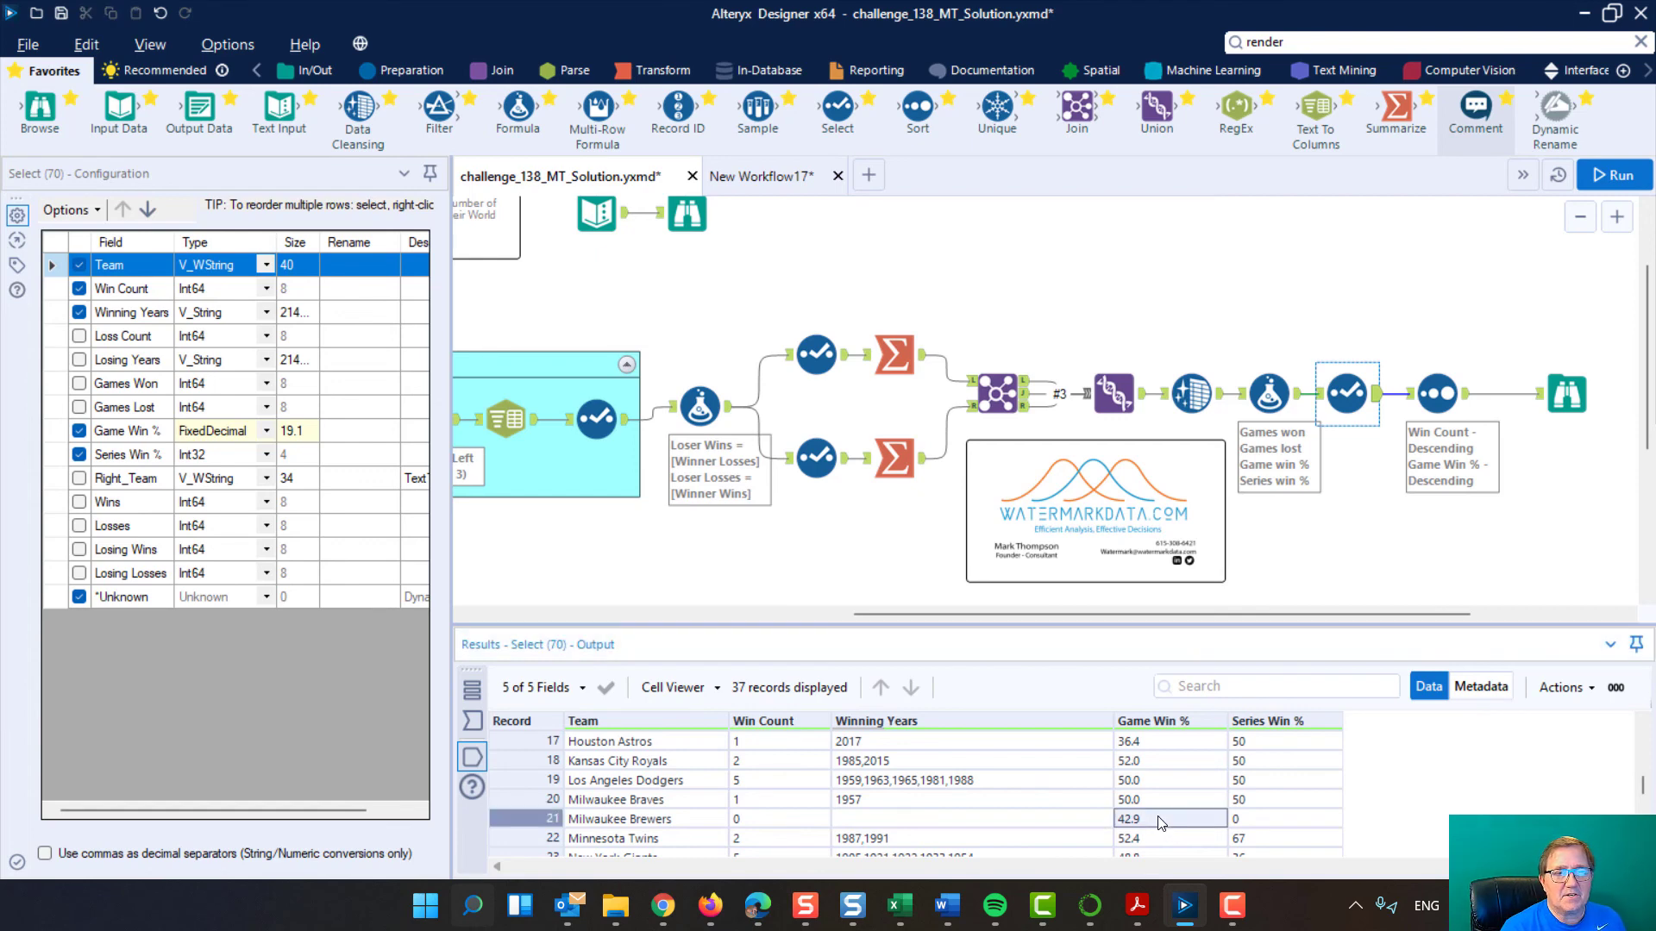
{"action": "left_click", "coordinate": [1262, 822]}
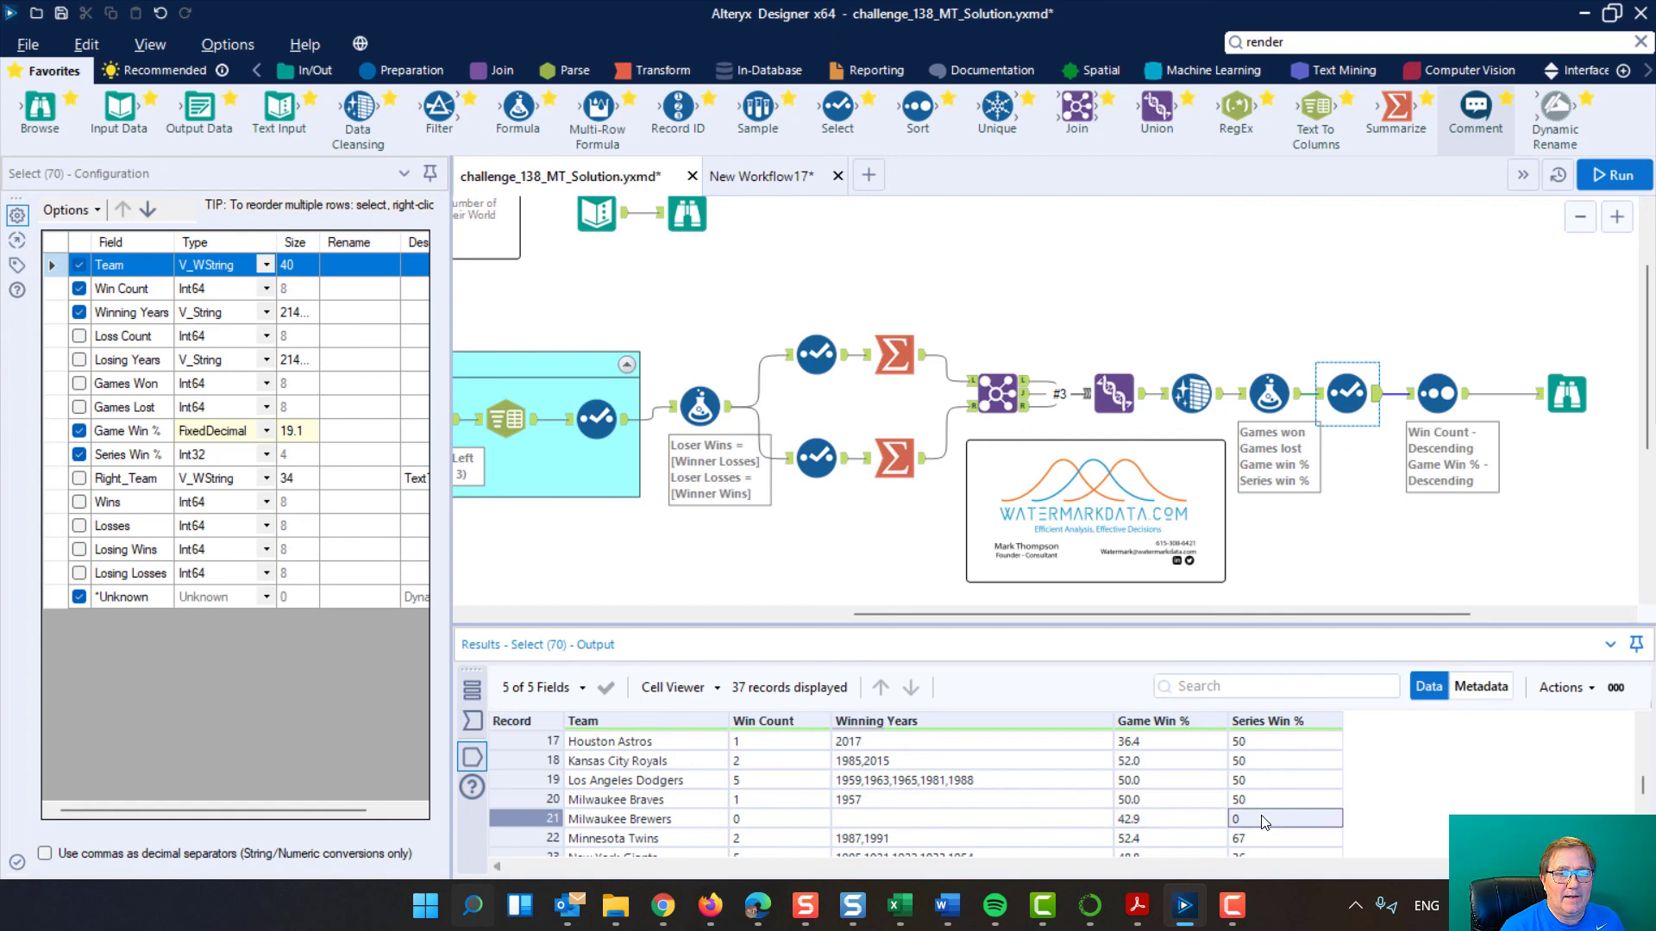
Review the Sort tool's descending order by Win Count and Game Win %, along with the first records of its output
{"action": "left_click", "coordinate": [1435, 391]}
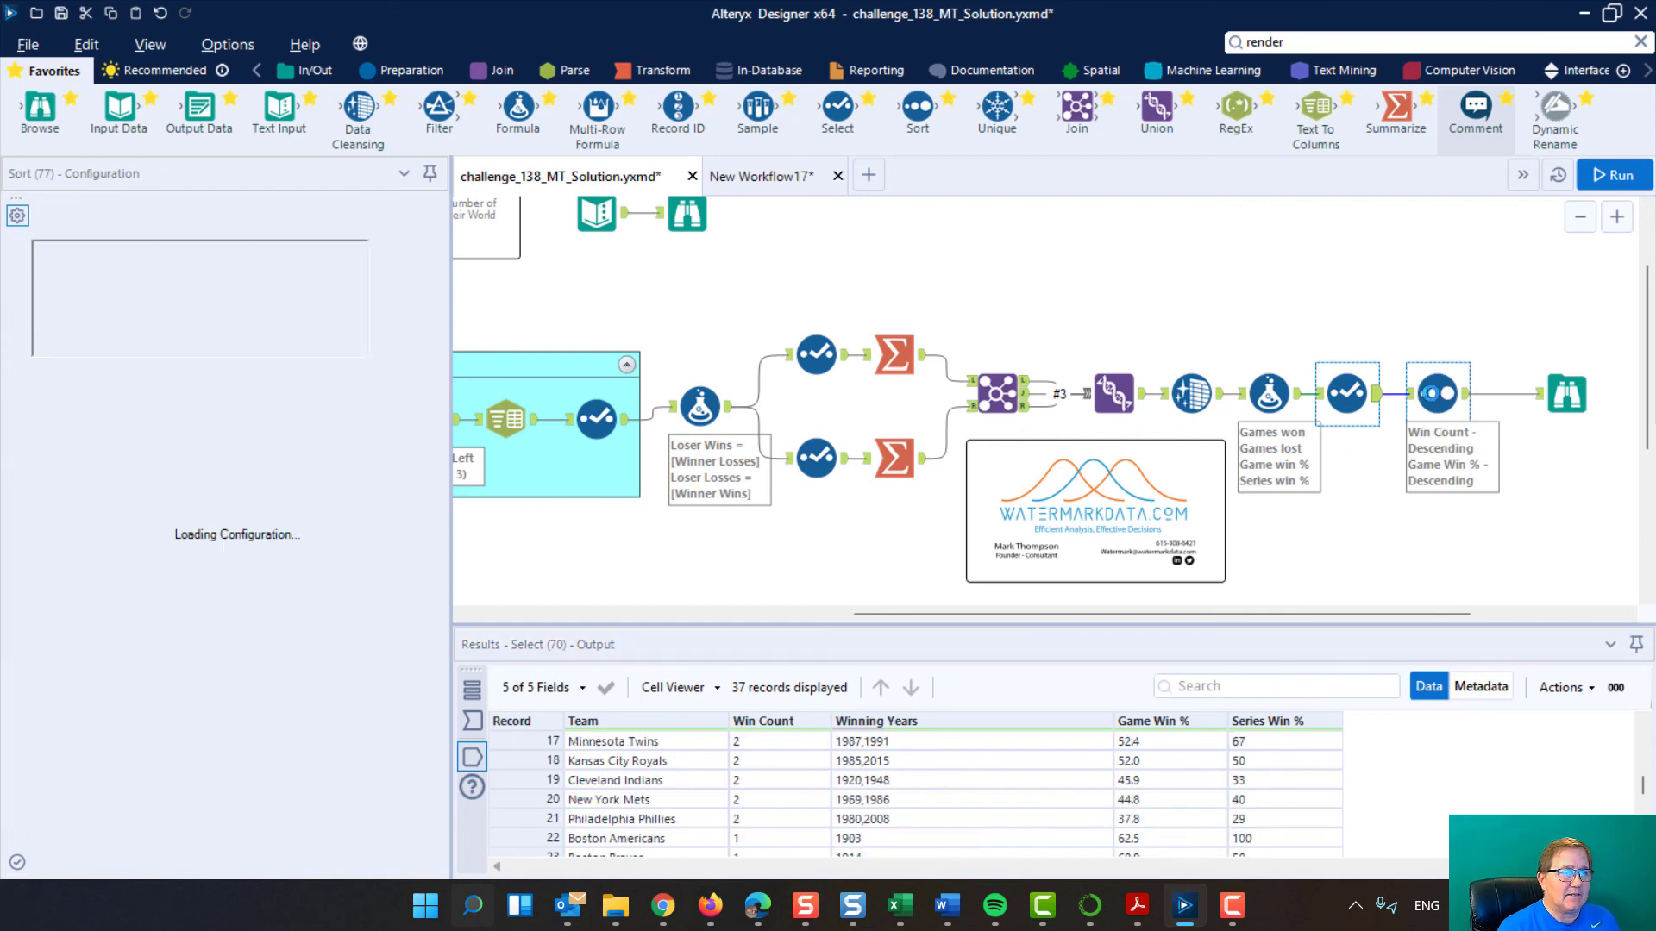
{"action": "scroll", "coordinate": [619, 811], "scroll_direction": "up", "scroll_amount": 6}
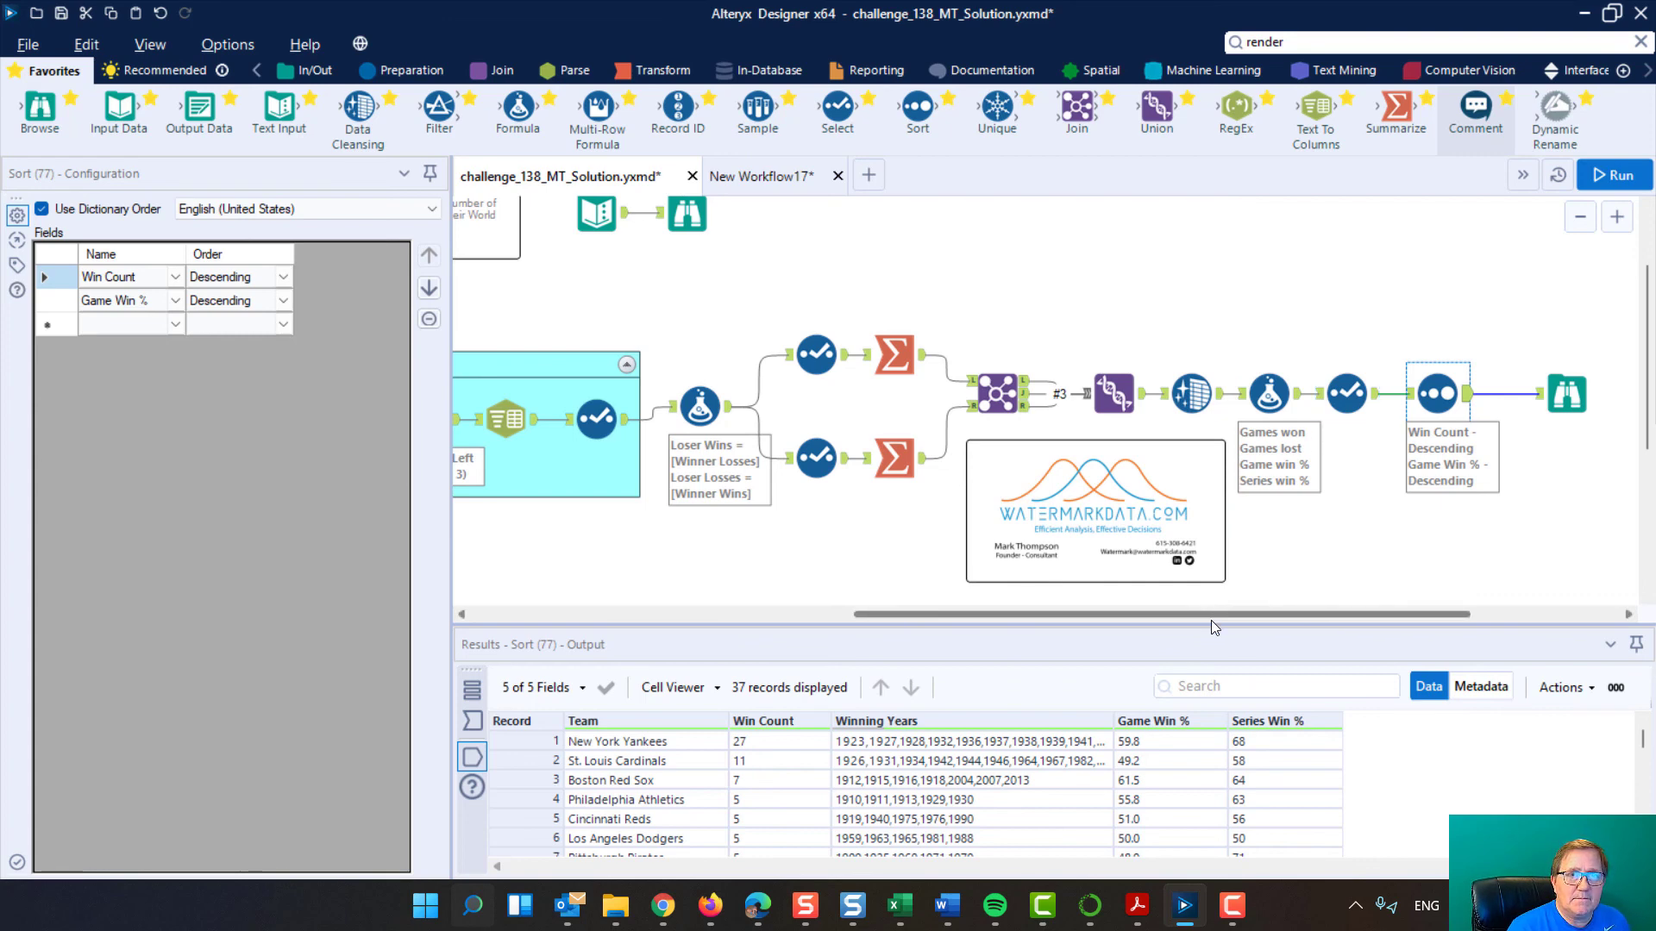
{"action": "mouse_move", "coordinate": [1211, 619]}
{"action": "left_mouse_down"}
{"action": "mouse_move", "coordinate": [1343, 617]}
{"action": "mouse_move", "coordinate": [1188, 624]}
{"action": "left_mouse_up"}
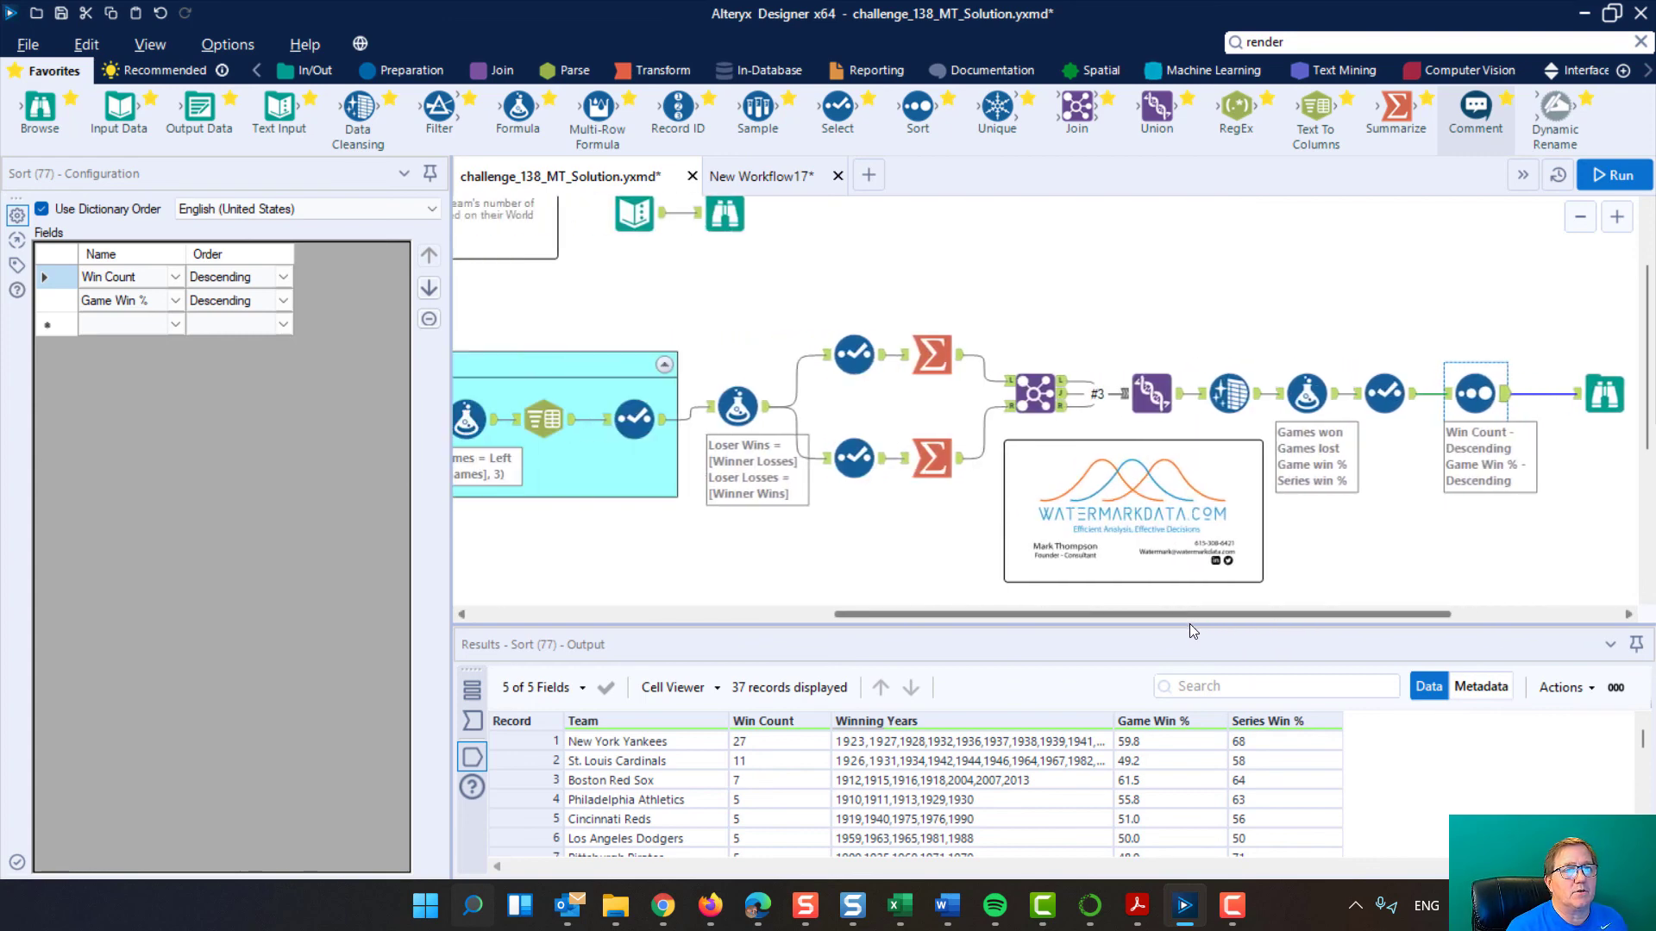